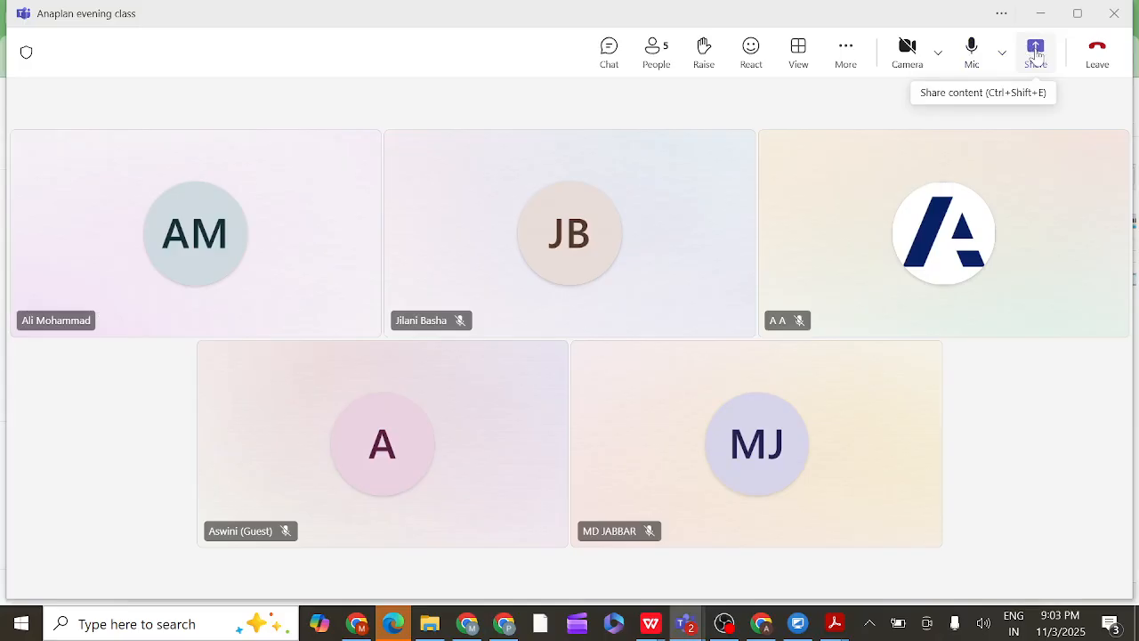
# Share the entire screen in the Teams meeting with computer sound included
pyautogui.click(1035, 55)
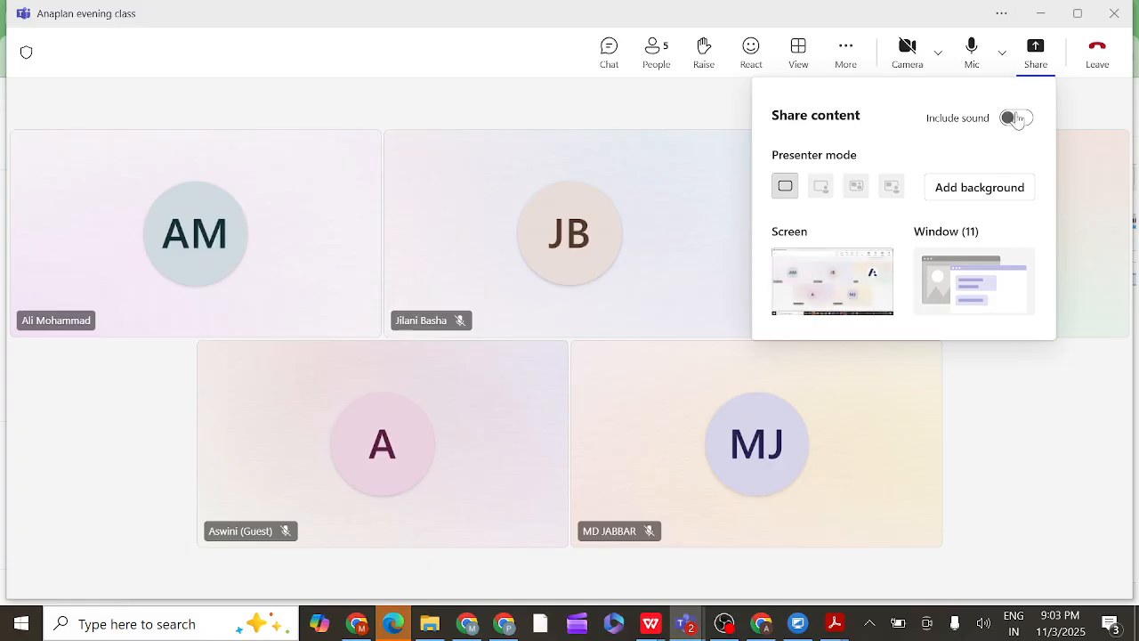
pyautogui.click(1014, 118)
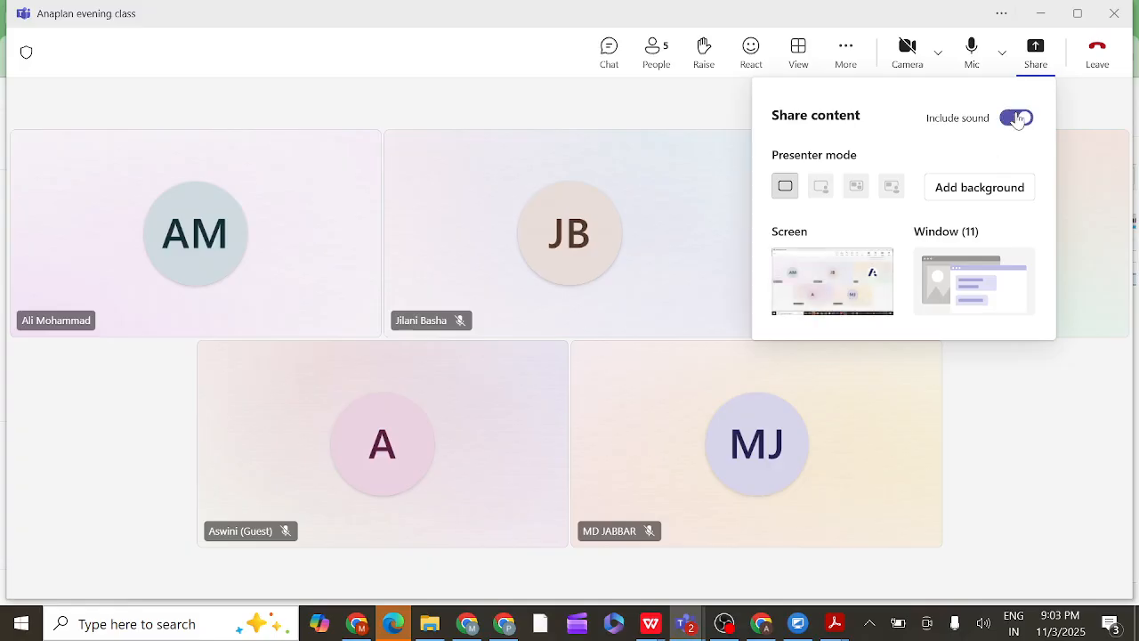
pyautogui.click(819, 292)
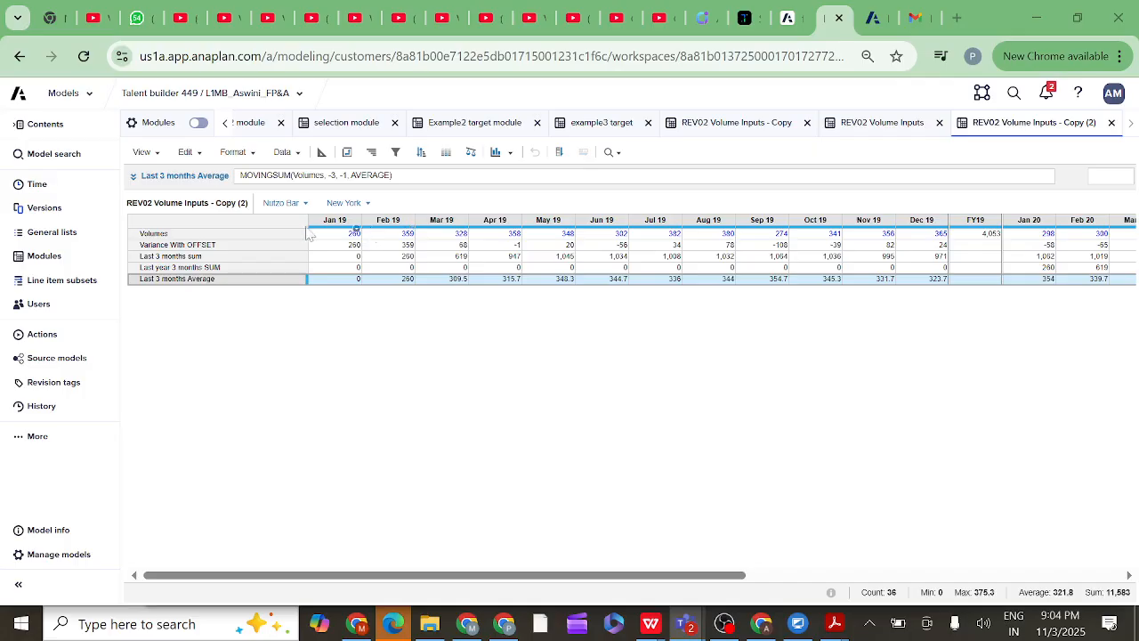
# Examine the Volumes and Variance With OFFSET line items, including the formula and the January to March 2019 variance cells
pyautogui.click(192, 234)
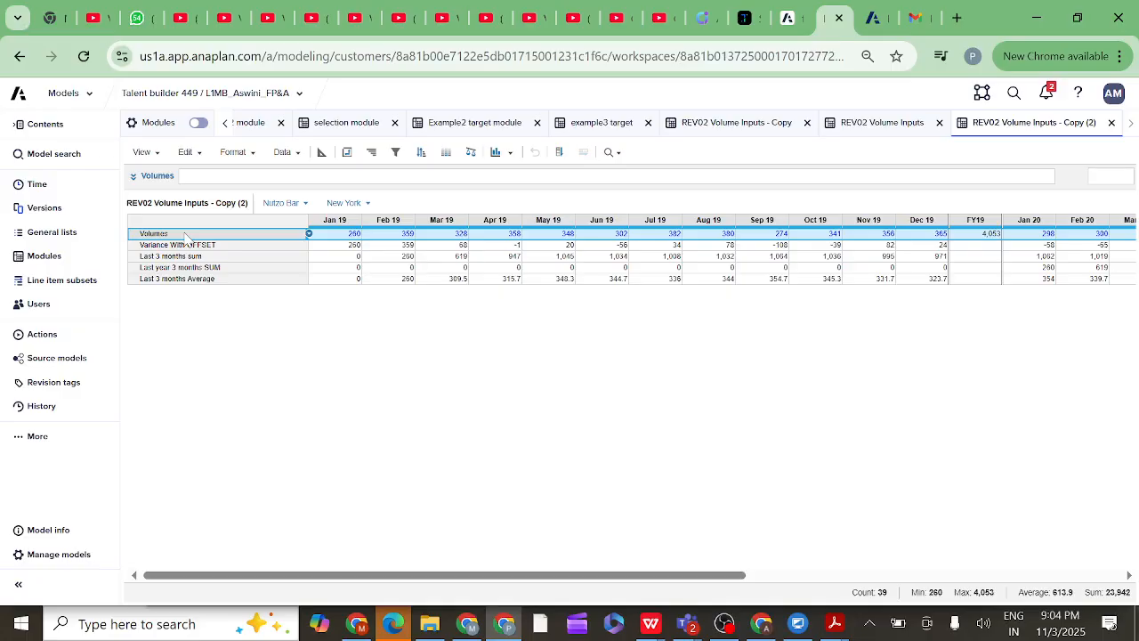
pyautogui.click(187, 247)
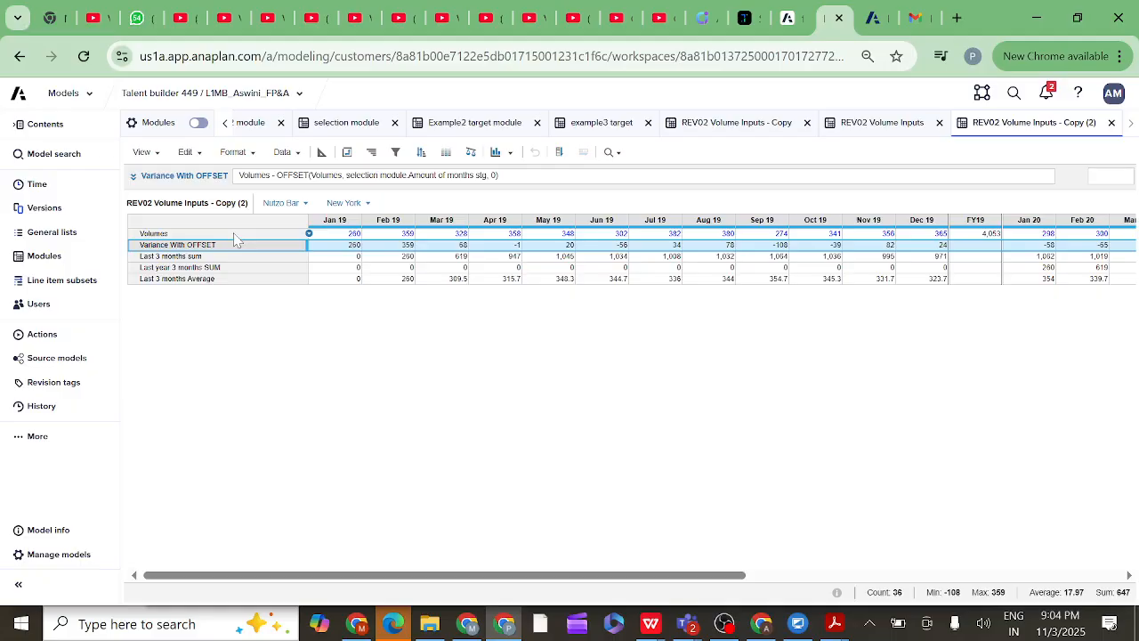
pyautogui.click(384, 248)
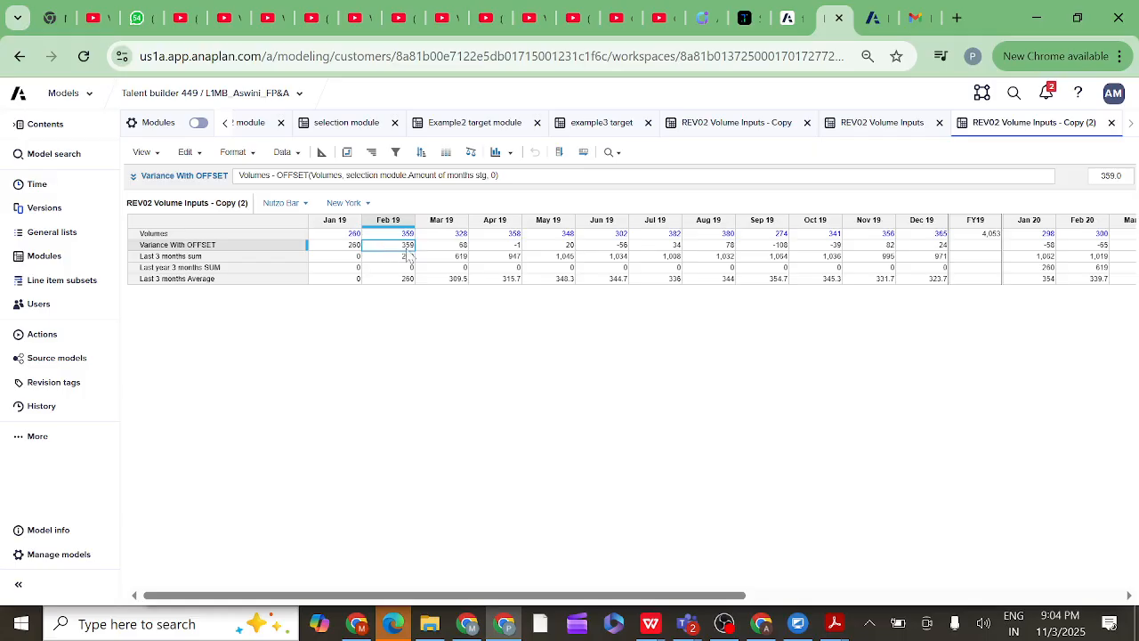
pyautogui.click(441, 248)
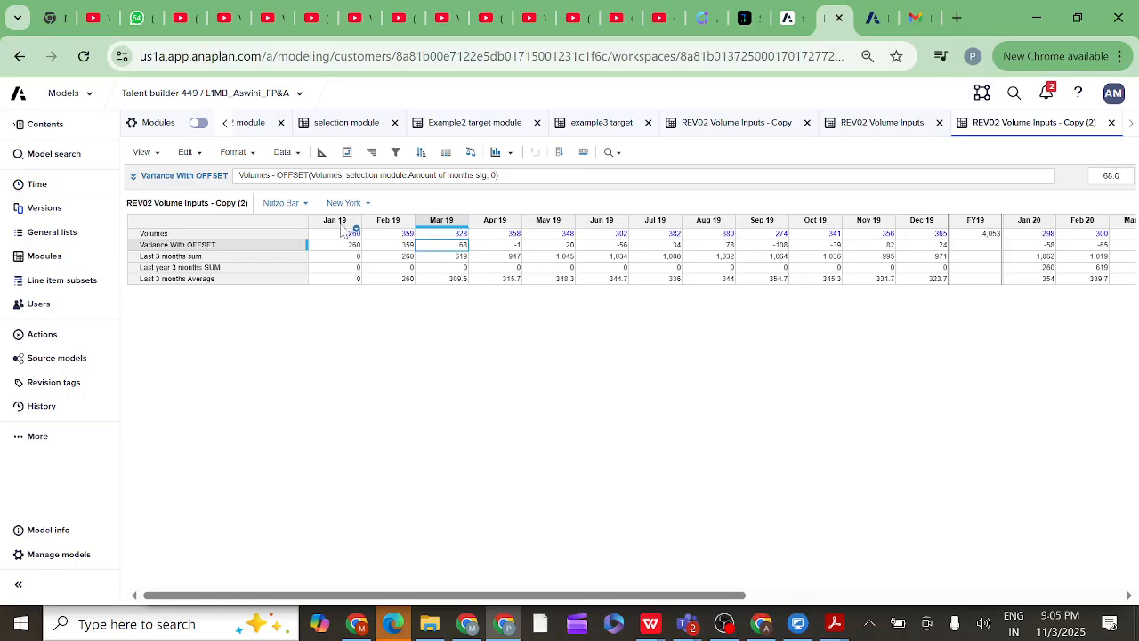
pyautogui.click(253, 248)
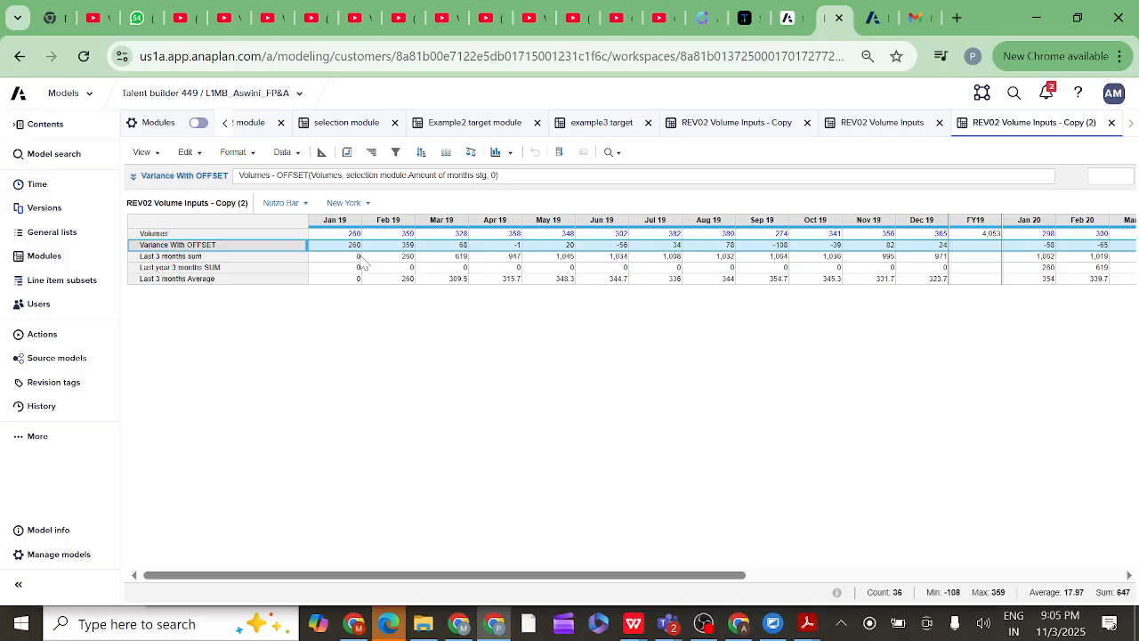
pyautogui.click(334, 245)
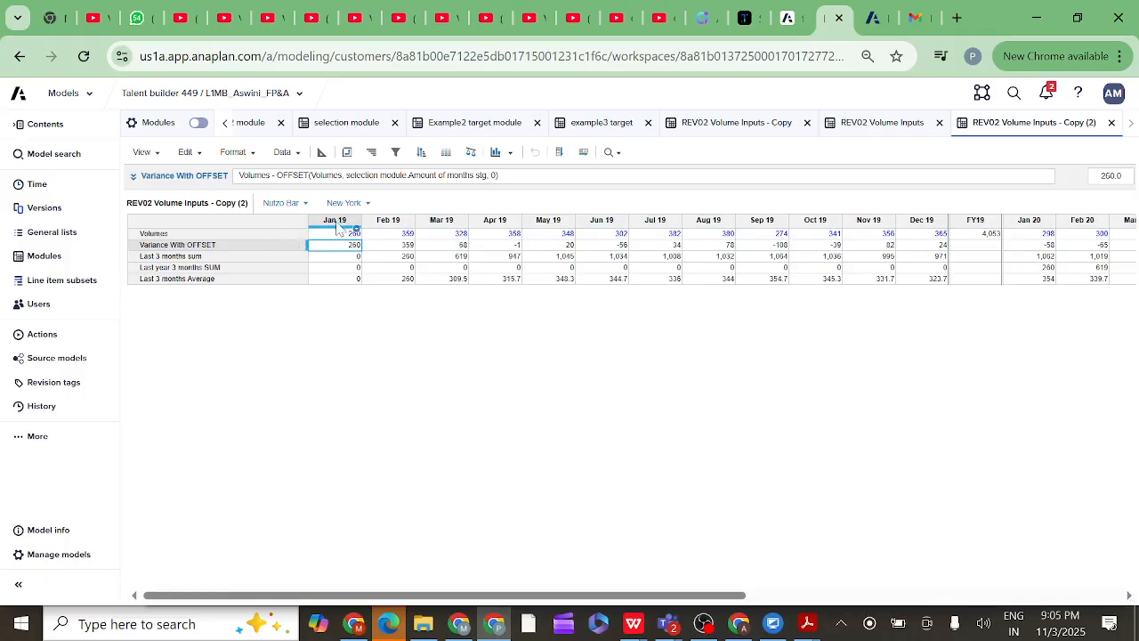
pyautogui.click(388, 247)
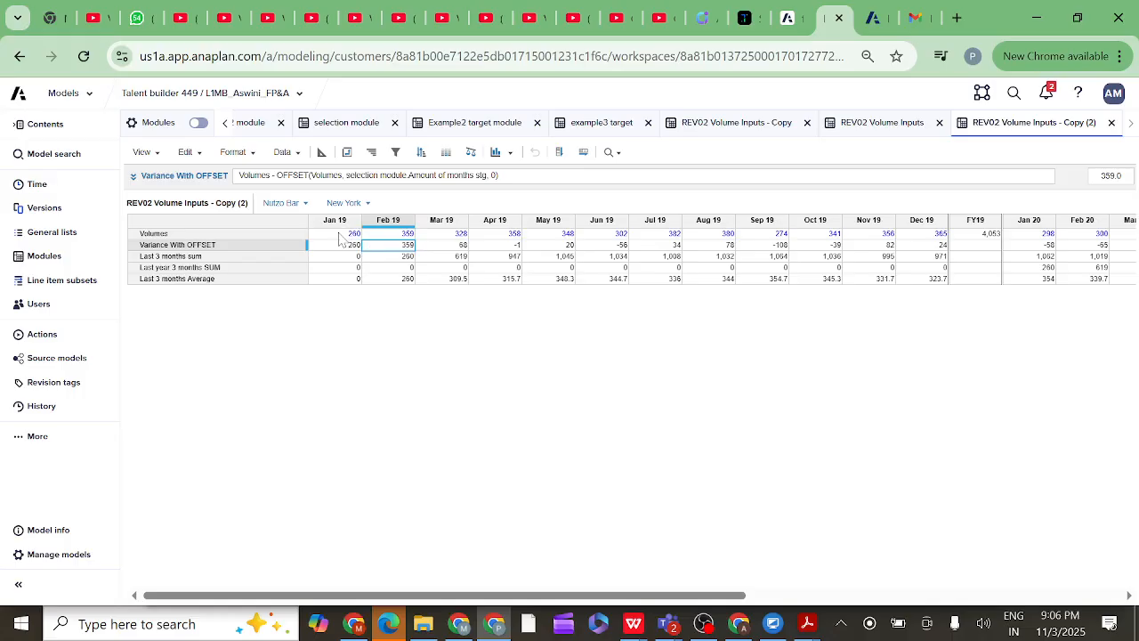
# Close the open Example2 target module, example3 target and REV02 Volume Inputs - Copy views
pyautogui.click(537, 123)
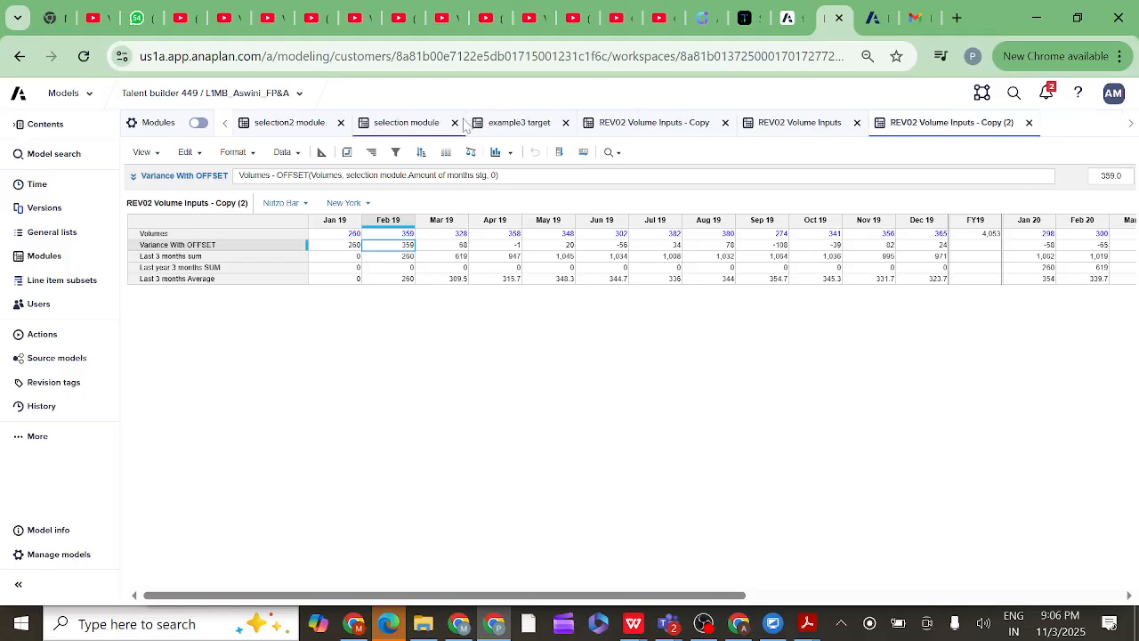
pyautogui.click(566, 124)
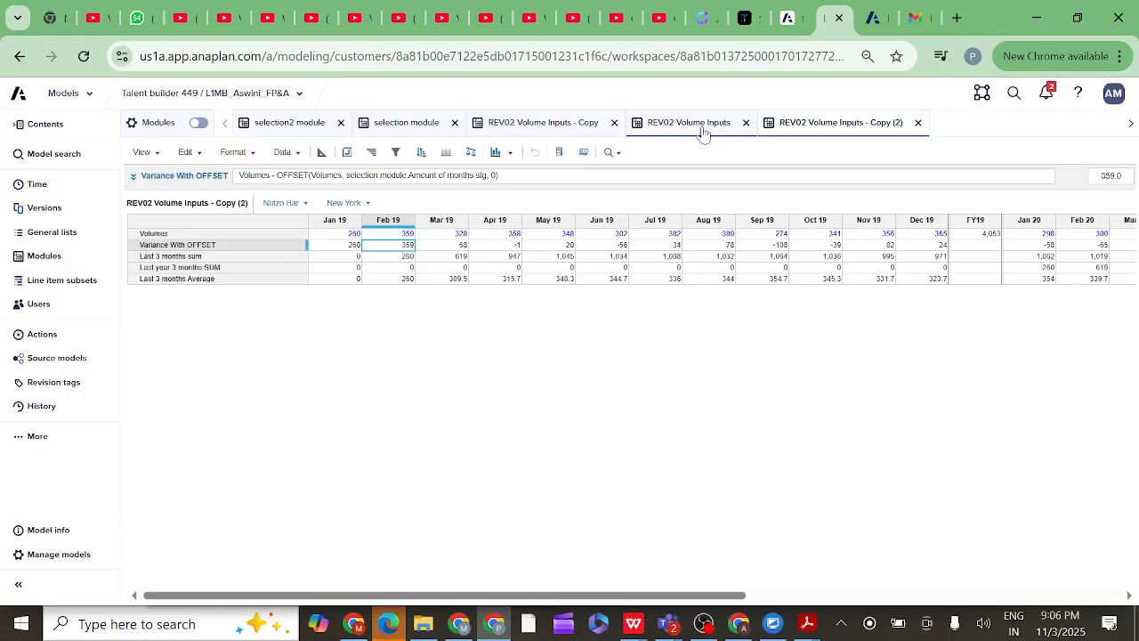
pyautogui.click(614, 123)
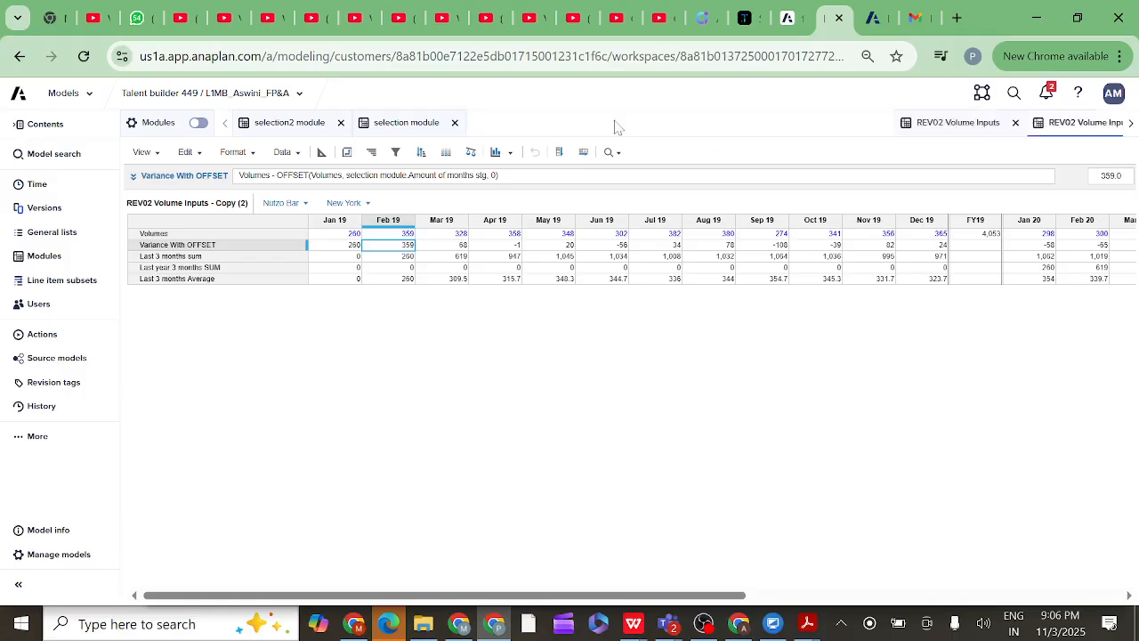
# Review the Feb 19 Variance With OFFSET cell, and set Amount of months to 1 in the selection module
pyautogui.click(243, 246)
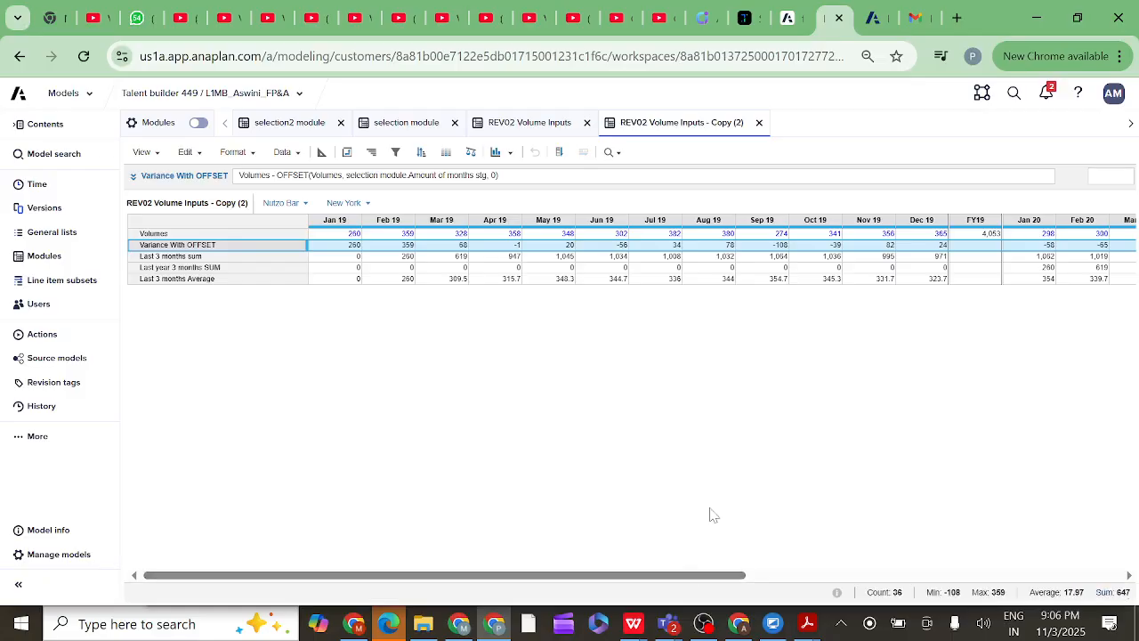
pyautogui.click(388, 246)
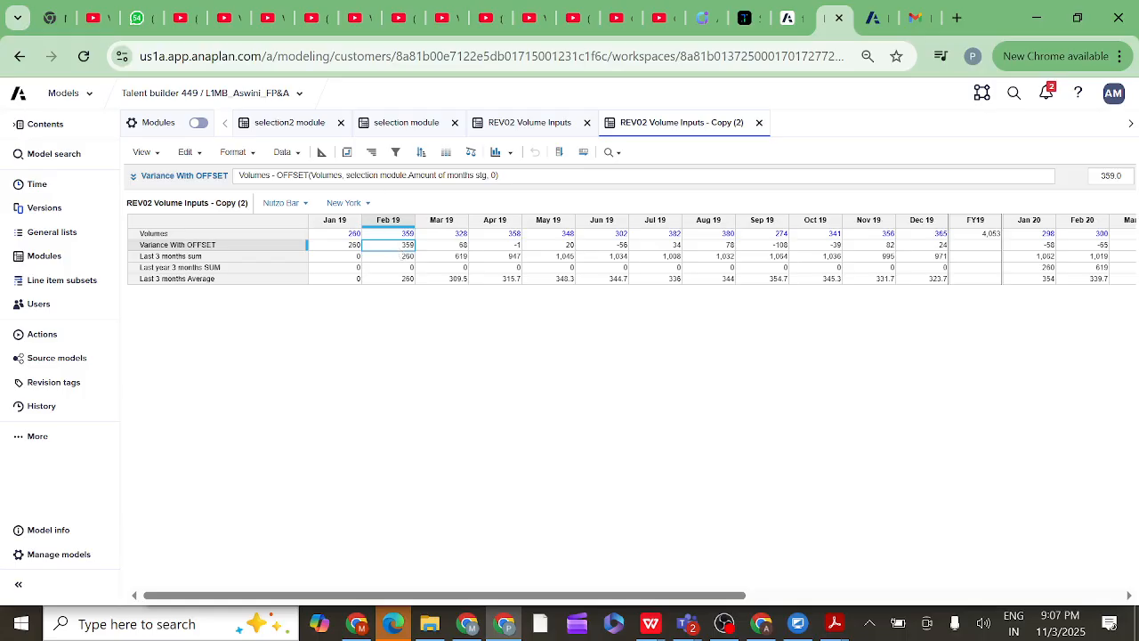
pyautogui.click(401, 125)
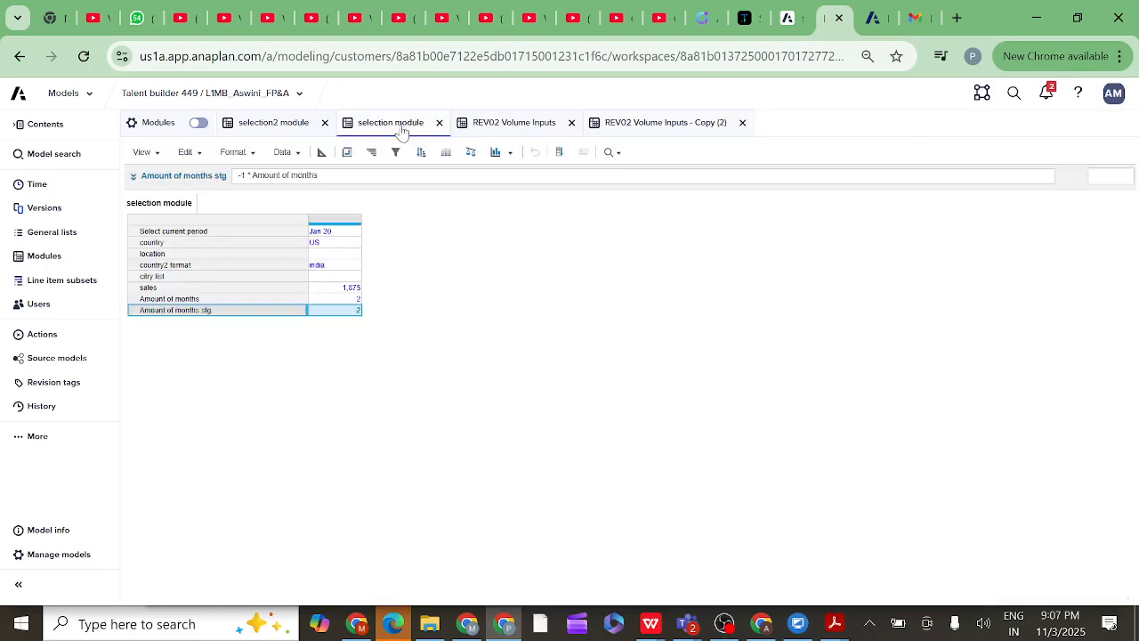
pyautogui.doubleClick(351, 298)
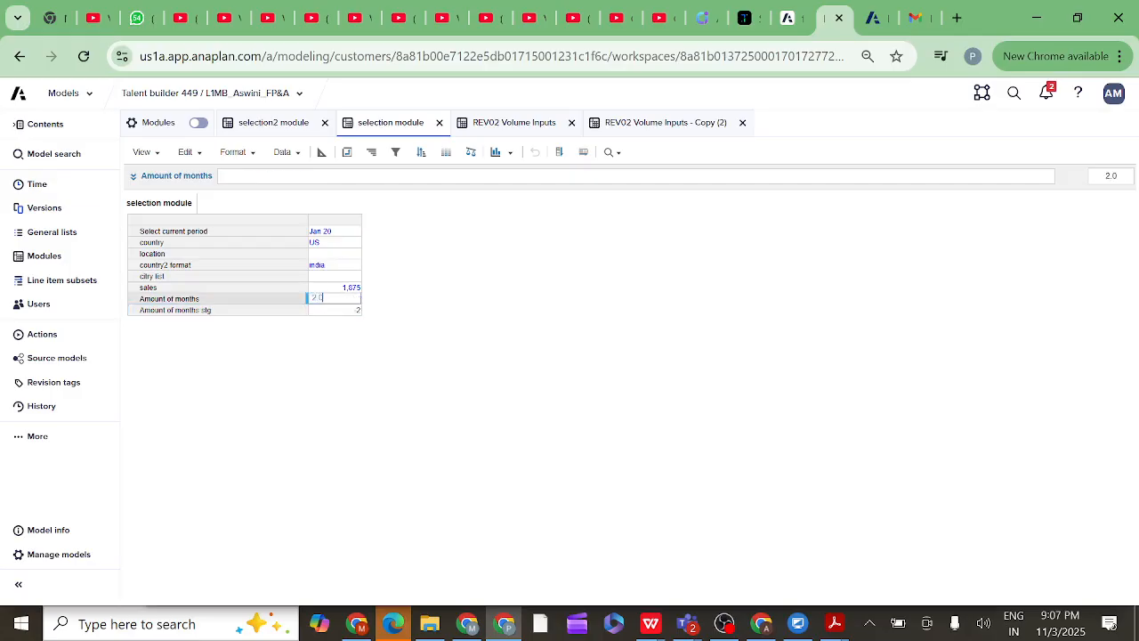
pyautogui.press('BackSpace')
pyautogui.press('BackSpace')
pyautogui.write('1')
pyautogui.click(473, 305)
# Check the January to March 2019 Variance With OFFSET values in REV02 Volume Inputs - Copy (2)
pyautogui.click(659, 132)
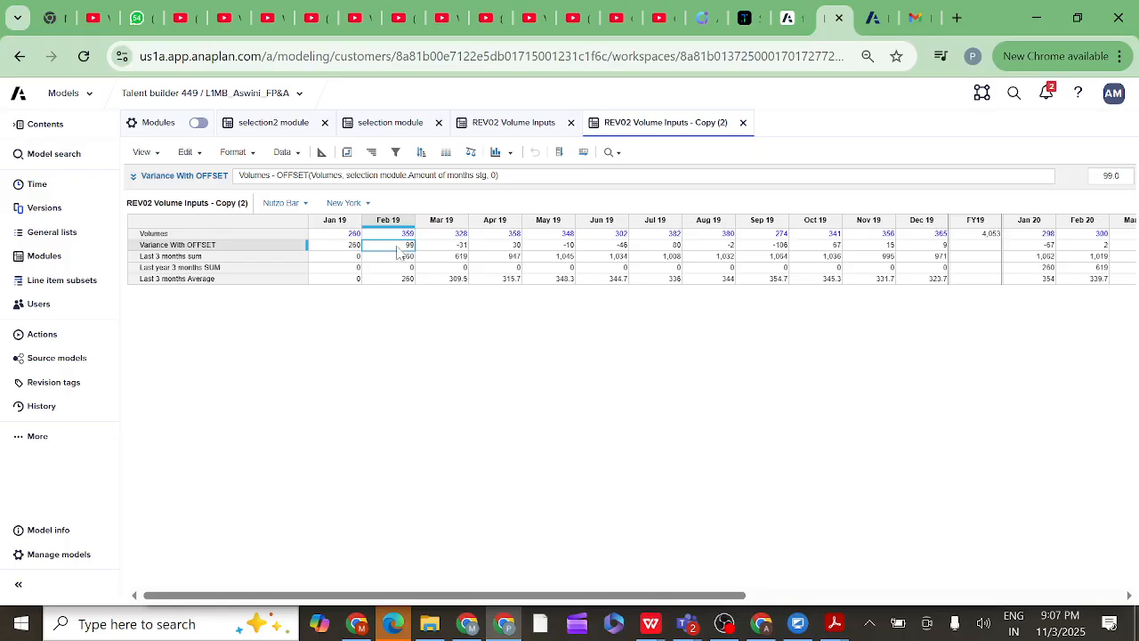
pyautogui.click(440, 249)
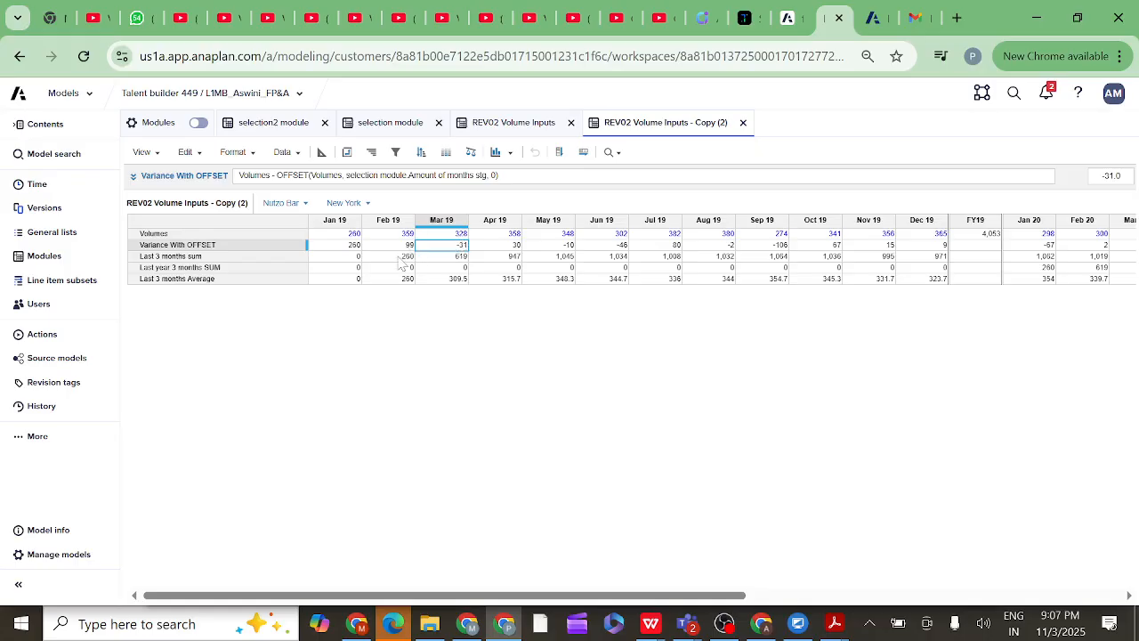
pyautogui.click(349, 245)
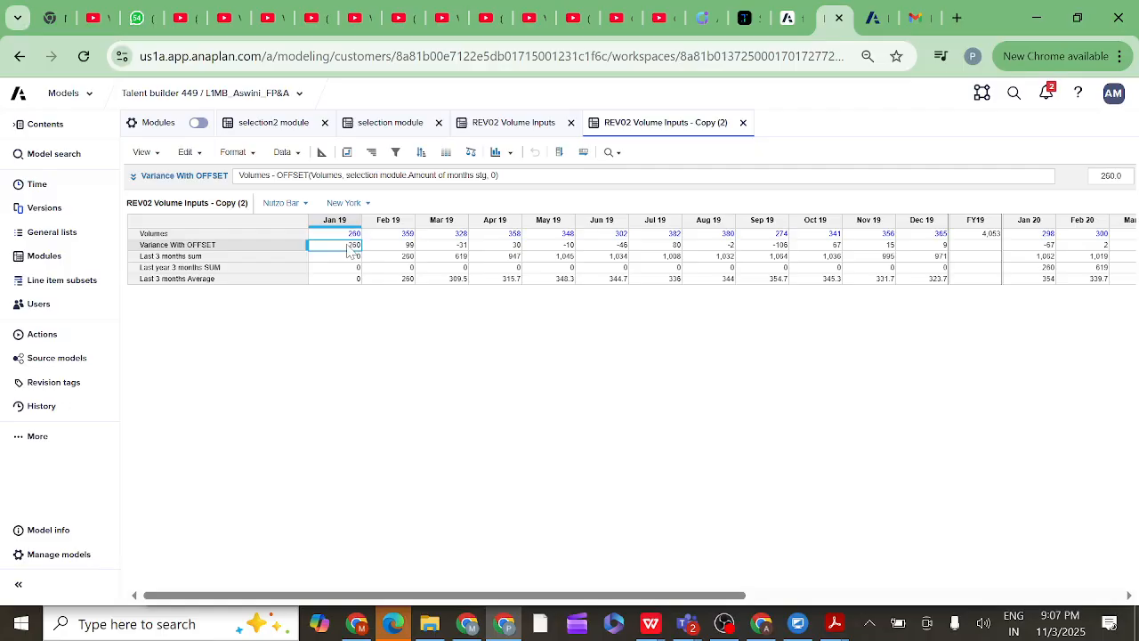
pyautogui.click(387, 249)
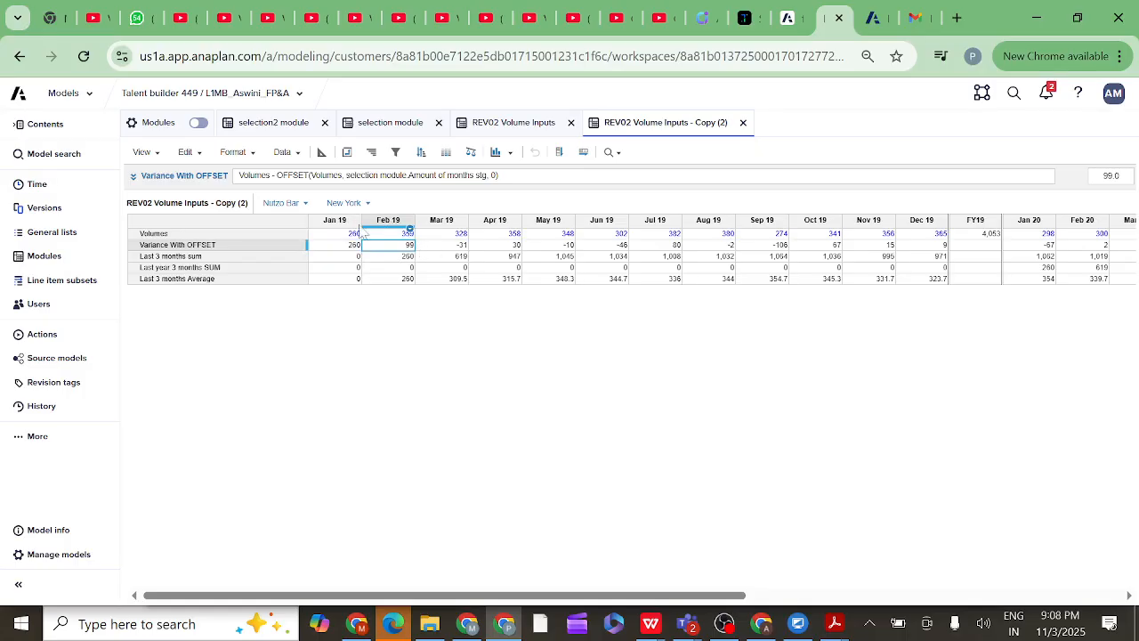
pyautogui.click(431, 248)
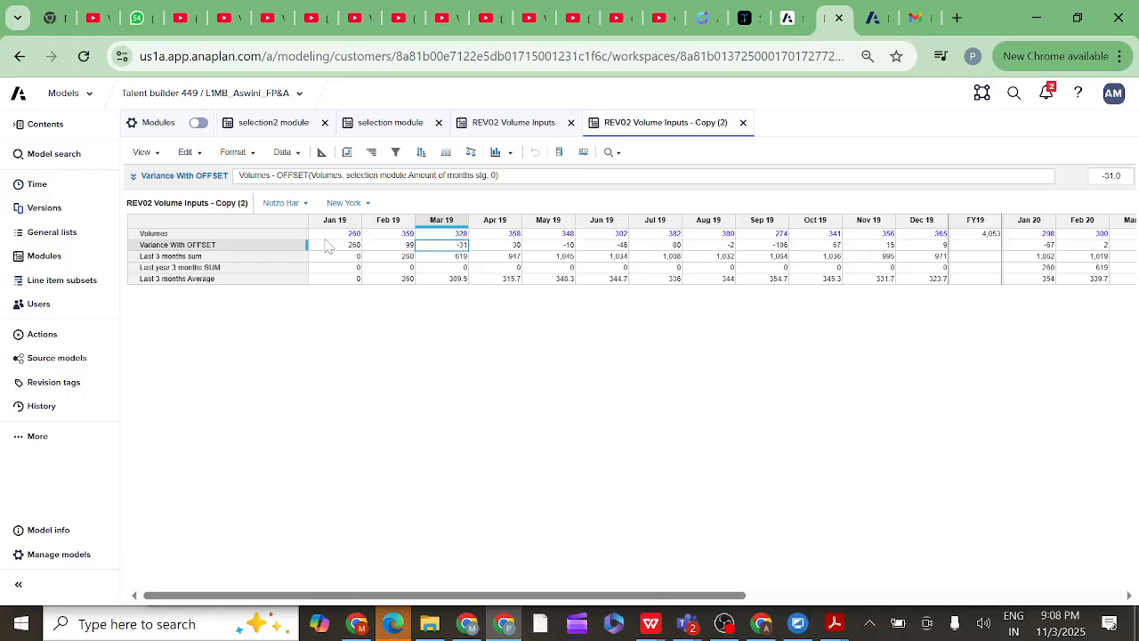
# Set Amount of months to 2 in the selection module
pyautogui.click(386, 125)
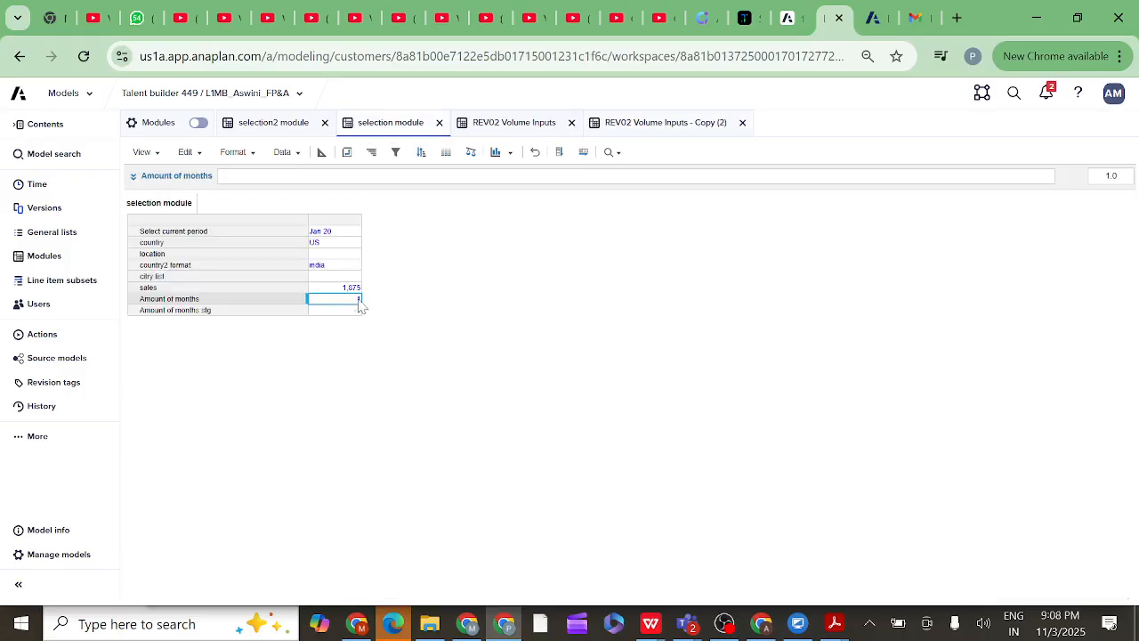
pyautogui.doubleClick(358, 301)
pyautogui.press('BackSpace')
pyautogui.press('Return')
# Return to REV02 Volume Inputs - Copy (2) and review the Variance With OFFSET line item, including its Apr 19 cell
pyautogui.click(649, 130)
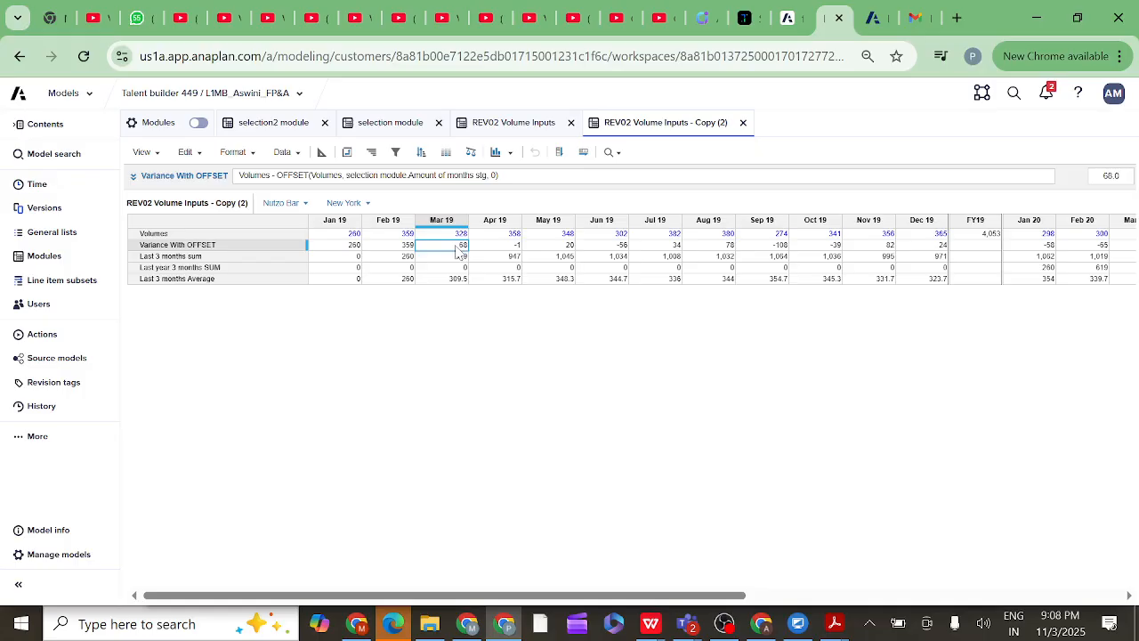
pyautogui.click(496, 246)
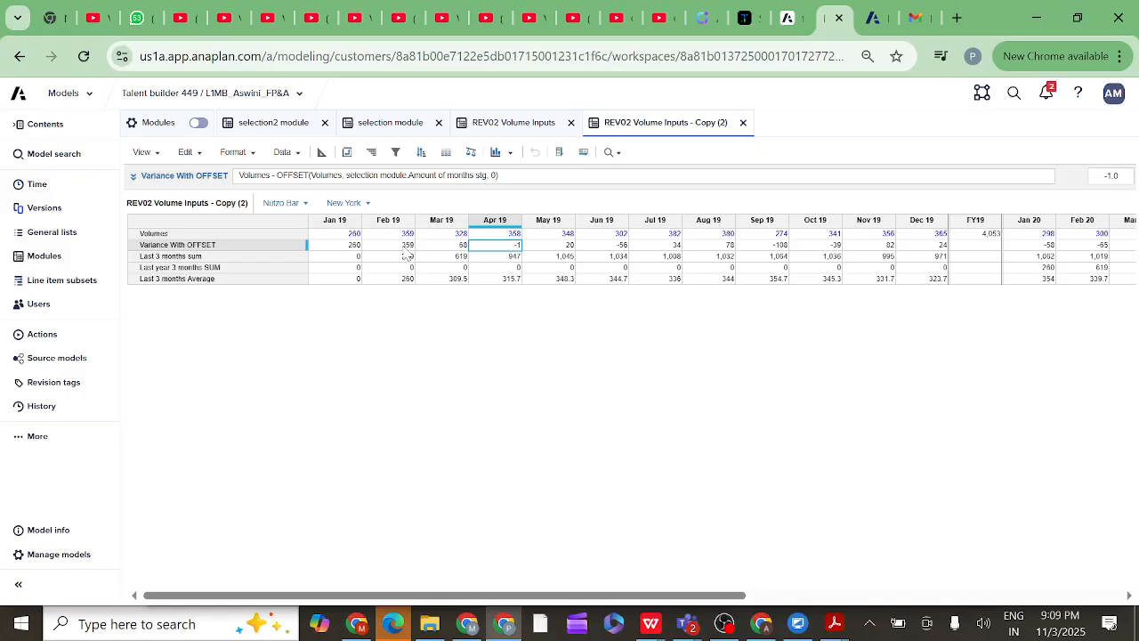
pyautogui.click(221, 246)
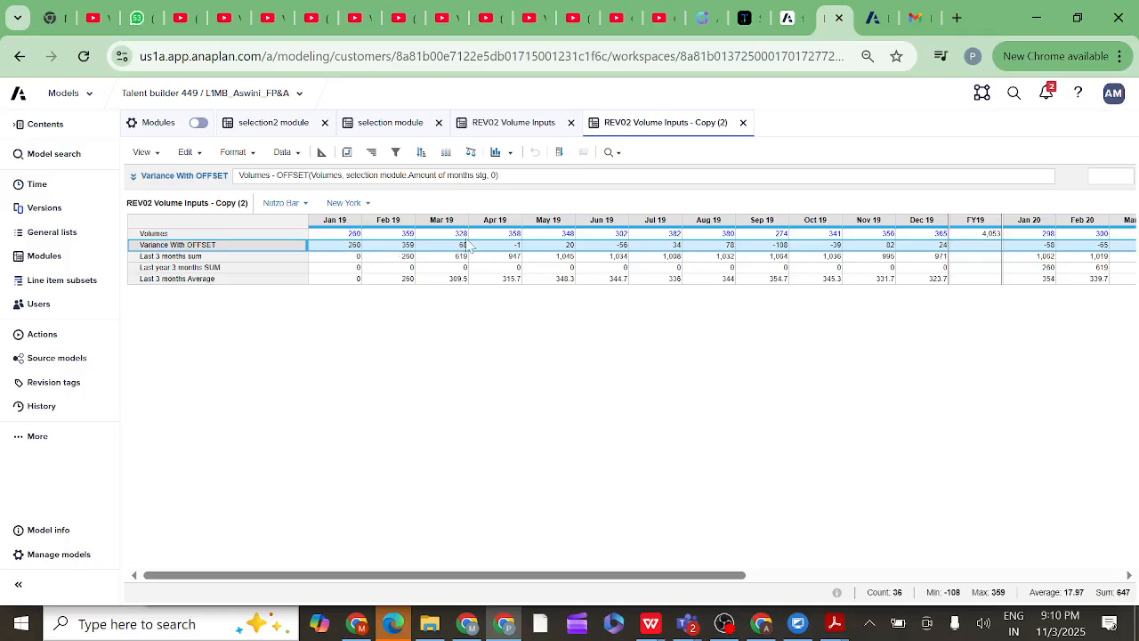
# Set Amount of months to 3 in the selection module
pyautogui.click(391, 125)
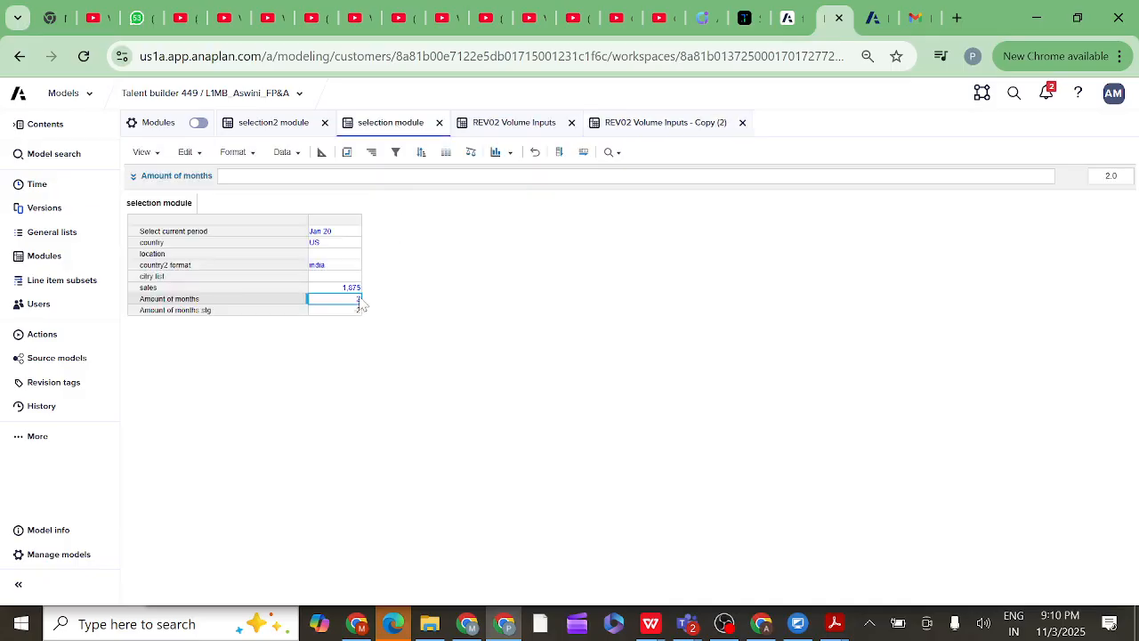
pyautogui.doubleClick(358, 300)
pyautogui.write('2')
pyautogui.click(485, 322)
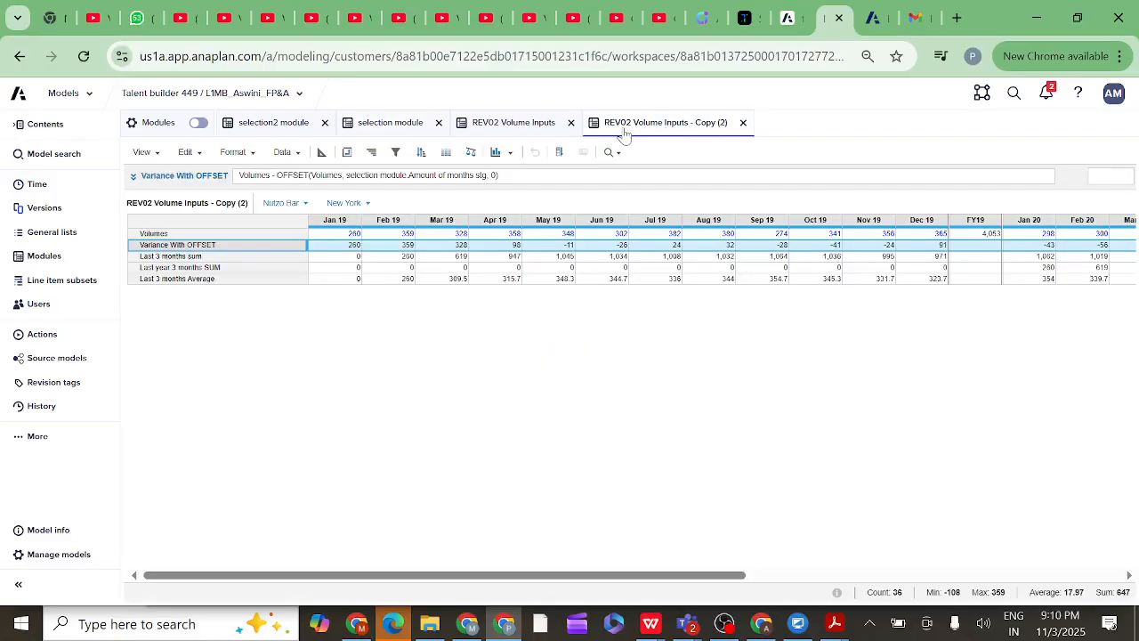
# Drill down into the Apr 19 Variance With OFFSET cell in REV02 Volume Inputs - Copy (2) and examine its monthly Volumes
pyautogui.click(500, 249)
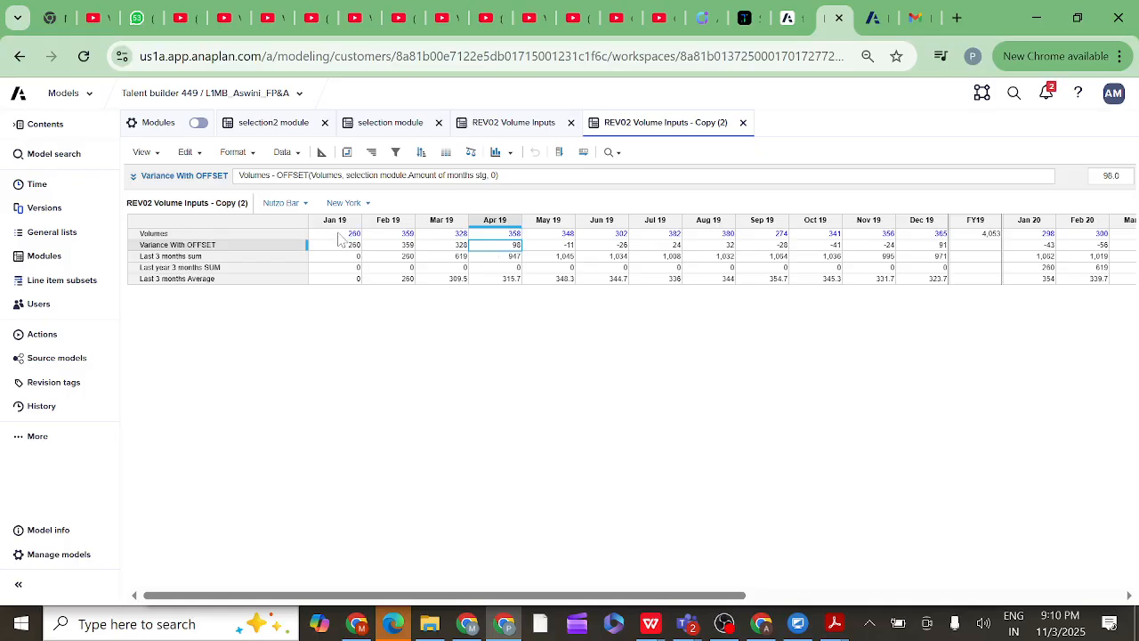
pyautogui.rightClick(497, 254)
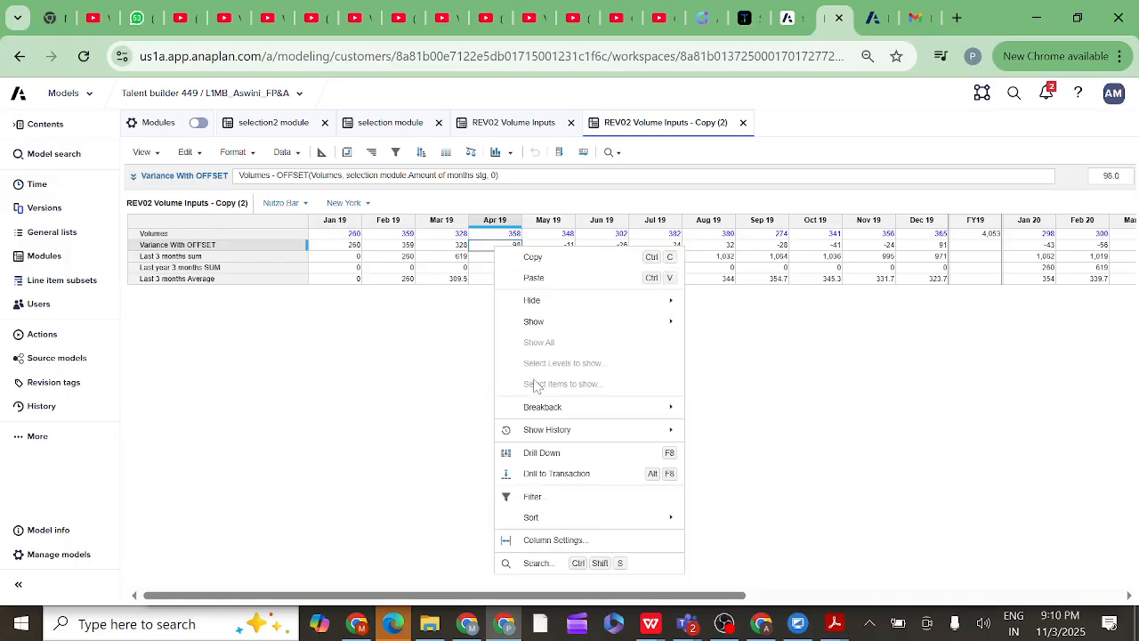
pyautogui.click(549, 456)
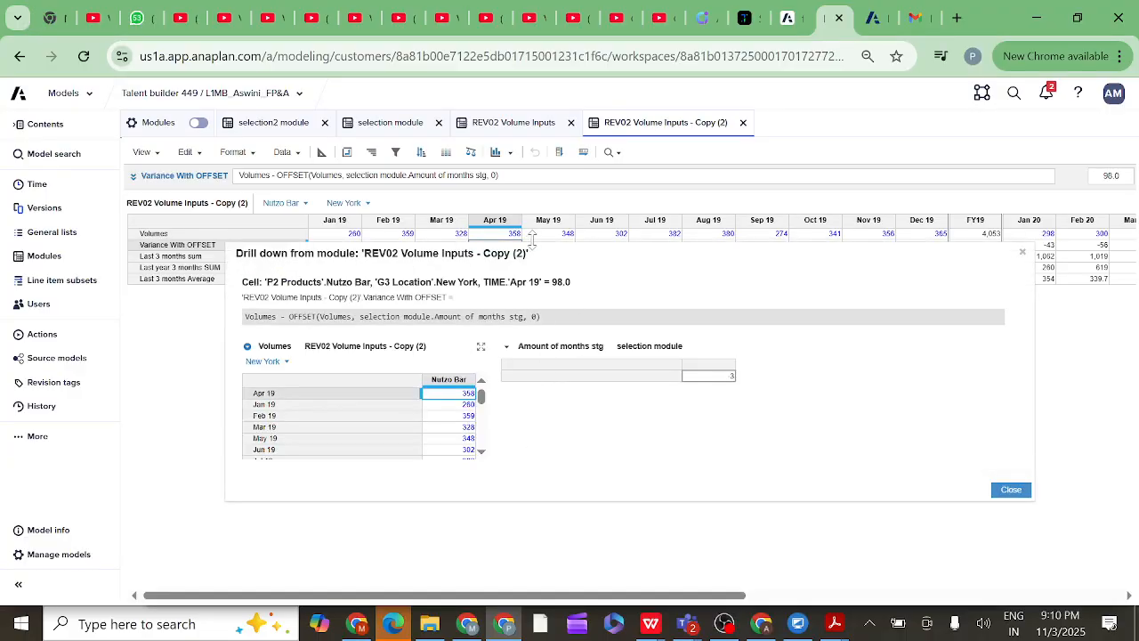
pyautogui.moveTo(531, 235); pyautogui.dragTo(533, 183)
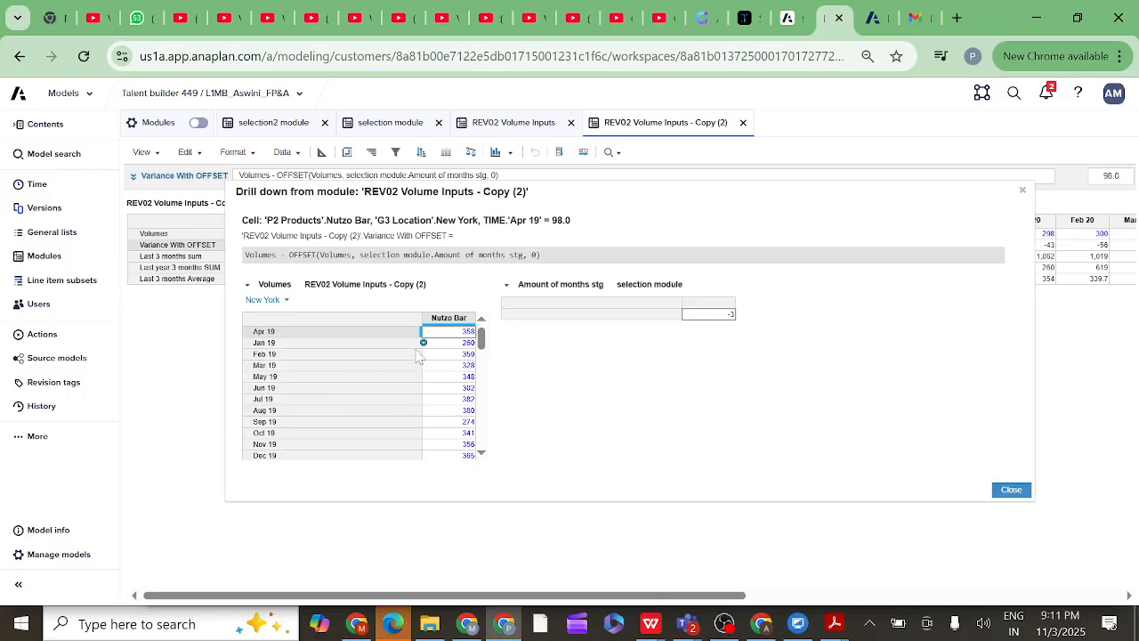
pyautogui.scroll(-5, 420, 369)
pyautogui.scroll(5, 420, 369)
# Drill down from the Amount of months stg value to its source in the selection module
pyautogui.click(711, 317)
pyautogui.click(484, 327)
pyautogui.click(718, 316)
pyautogui.rightClick(718, 316)
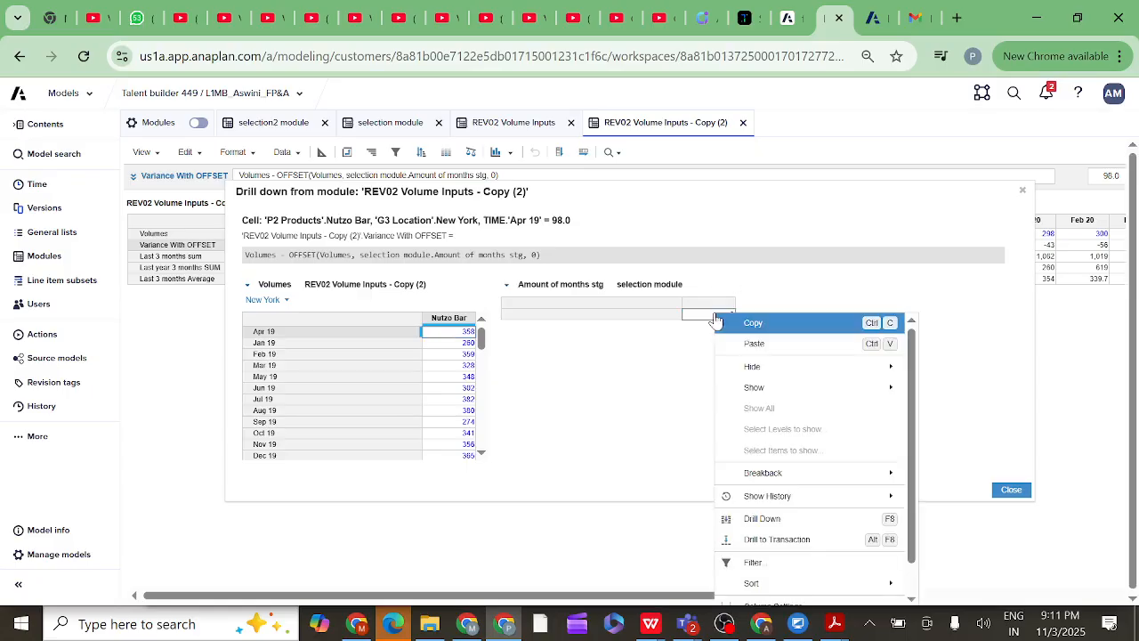
pyautogui.click(762, 521)
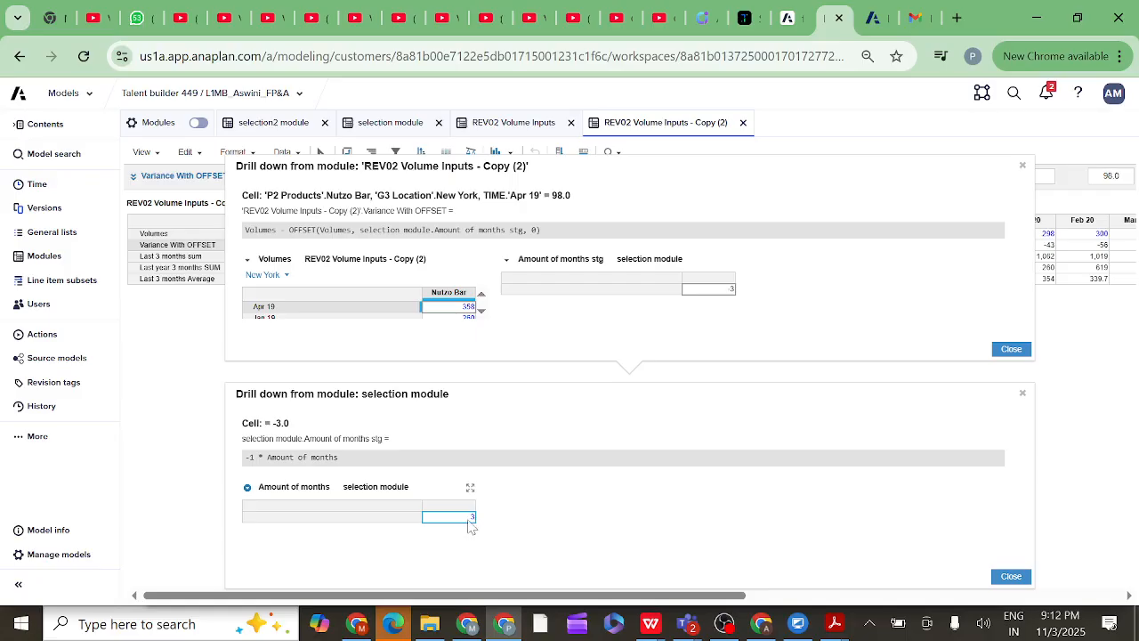
# Try to drill down further into the Apr 19 Volumes value, then close the drill-down windows
pyautogui.rightClick(451, 311)
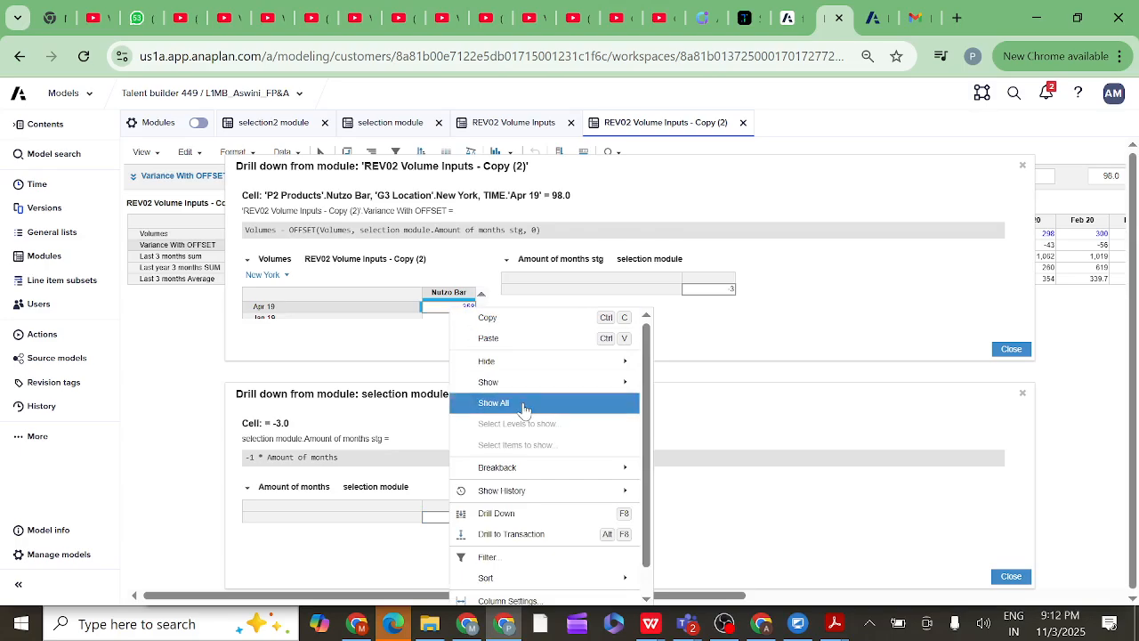
pyautogui.click(498, 513)
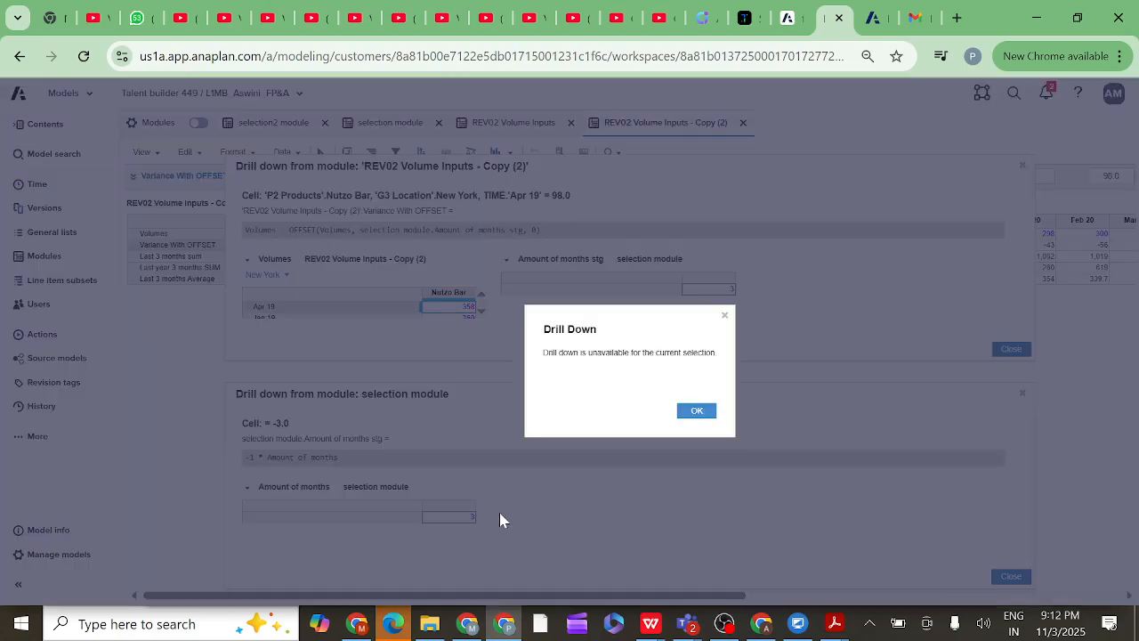
pyautogui.click(695, 412)
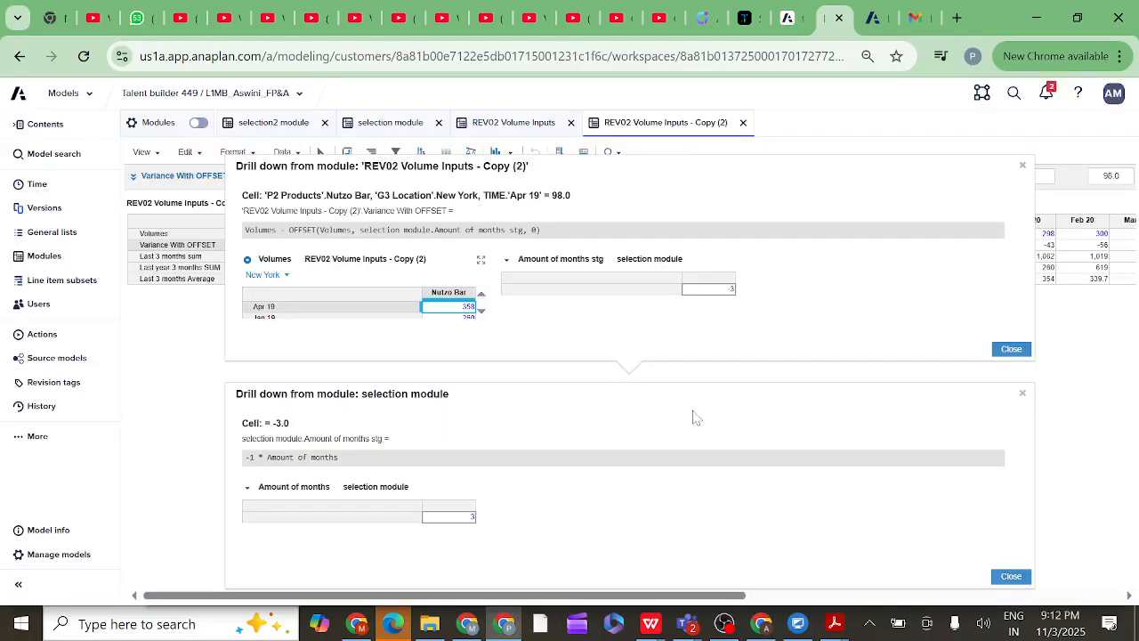
pyautogui.click(1022, 168)
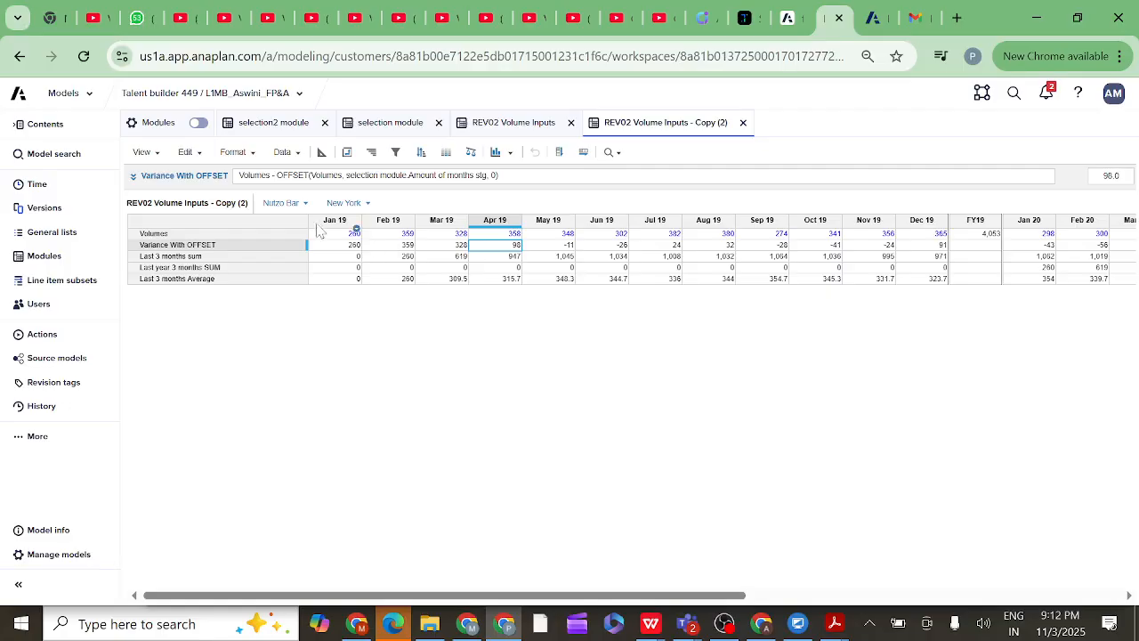
# Compare the Volumes and Variance With OFFSET line items in REV02 Volume Inputs - Copy (2)
pyautogui.click(230, 249)
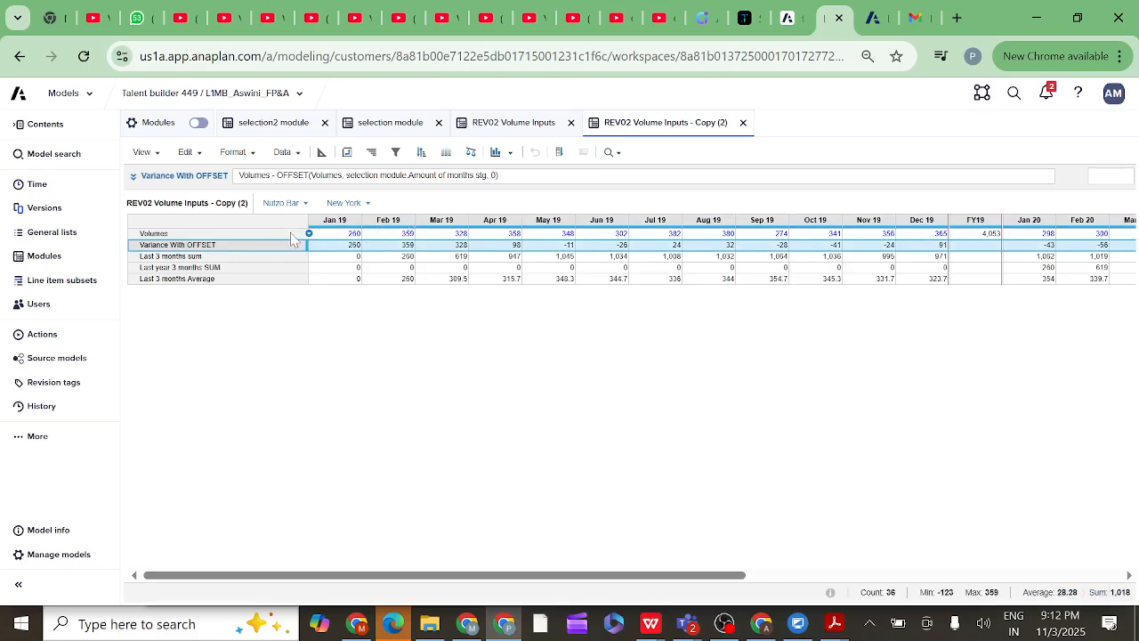
pyautogui.click(290, 232)
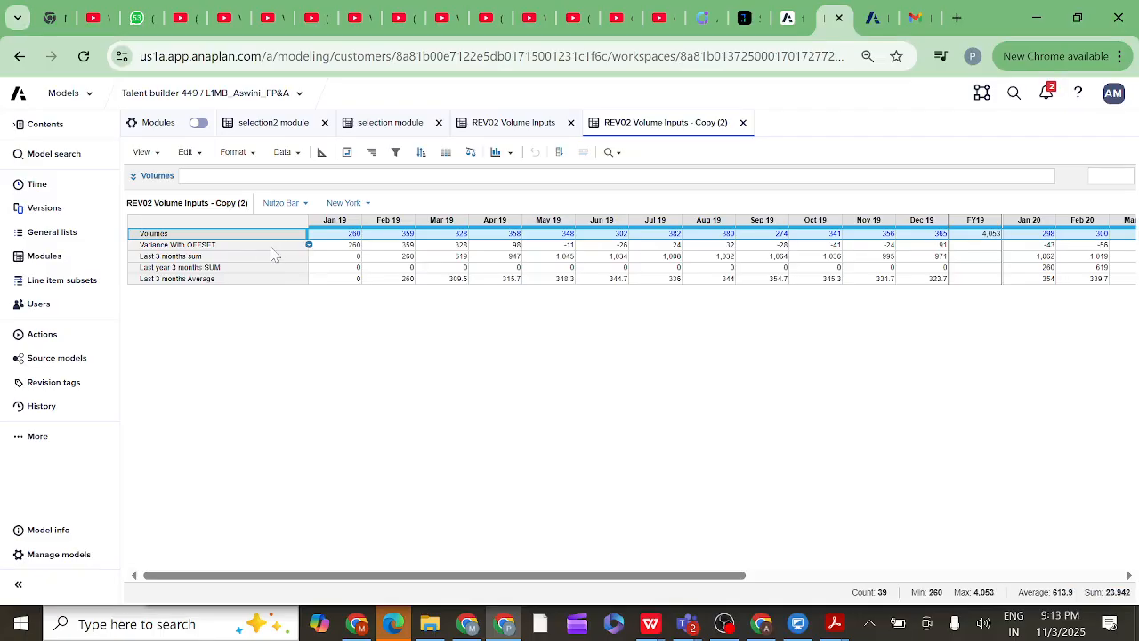
pyautogui.click(272, 246)
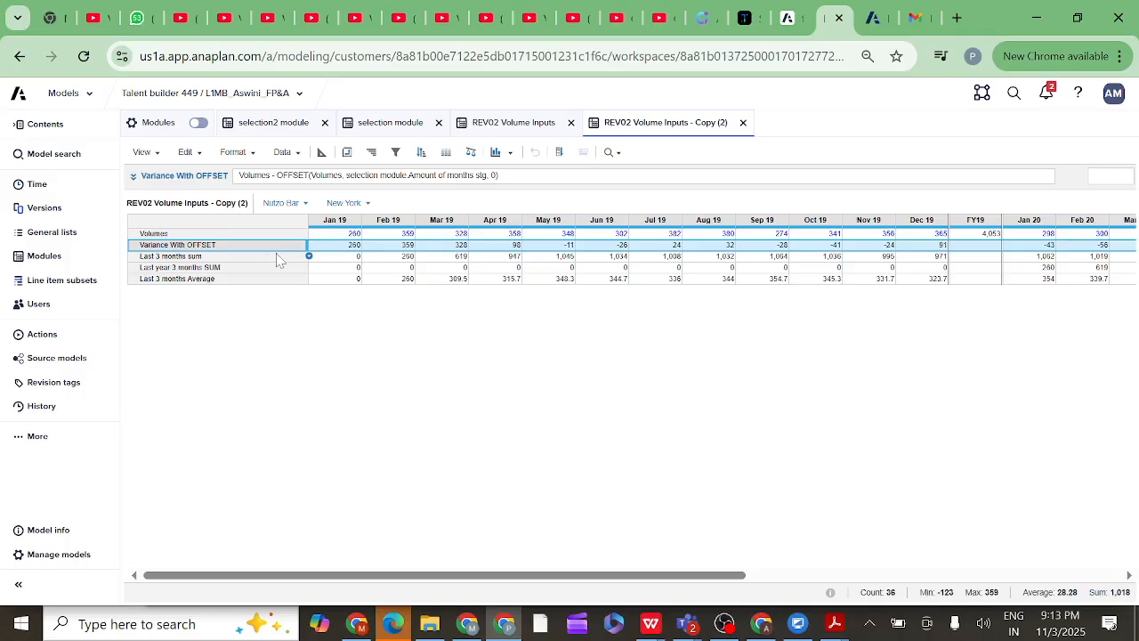
# Set Amount of months to 2 in the selection module
pyautogui.click(392, 123)
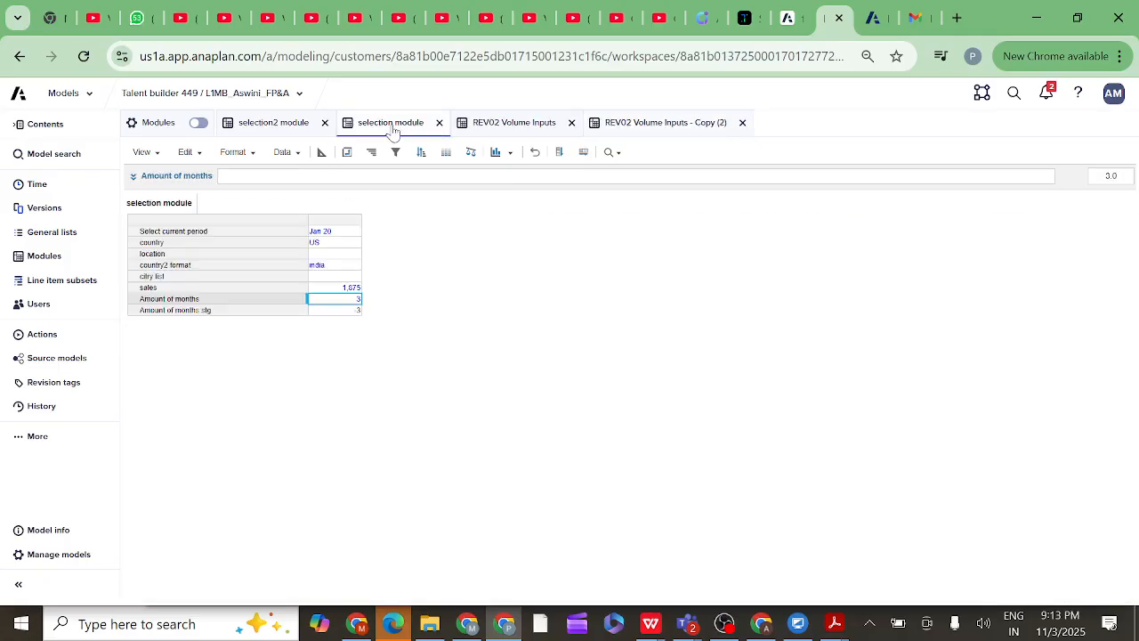
pyautogui.click(194, 301)
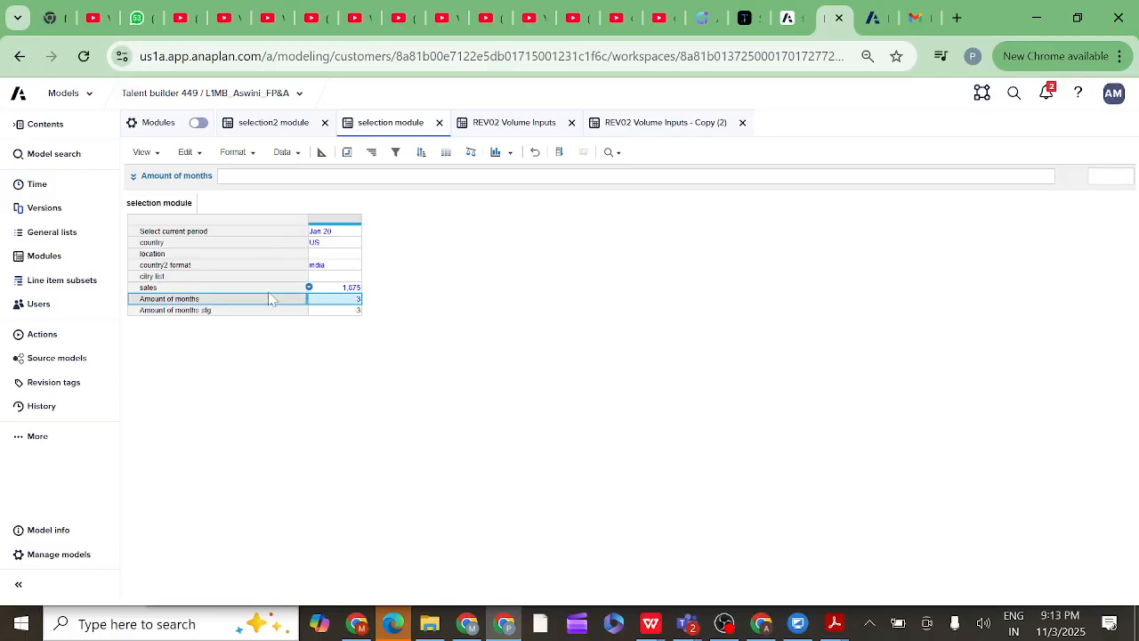
pyautogui.doubleClick(356, 300)
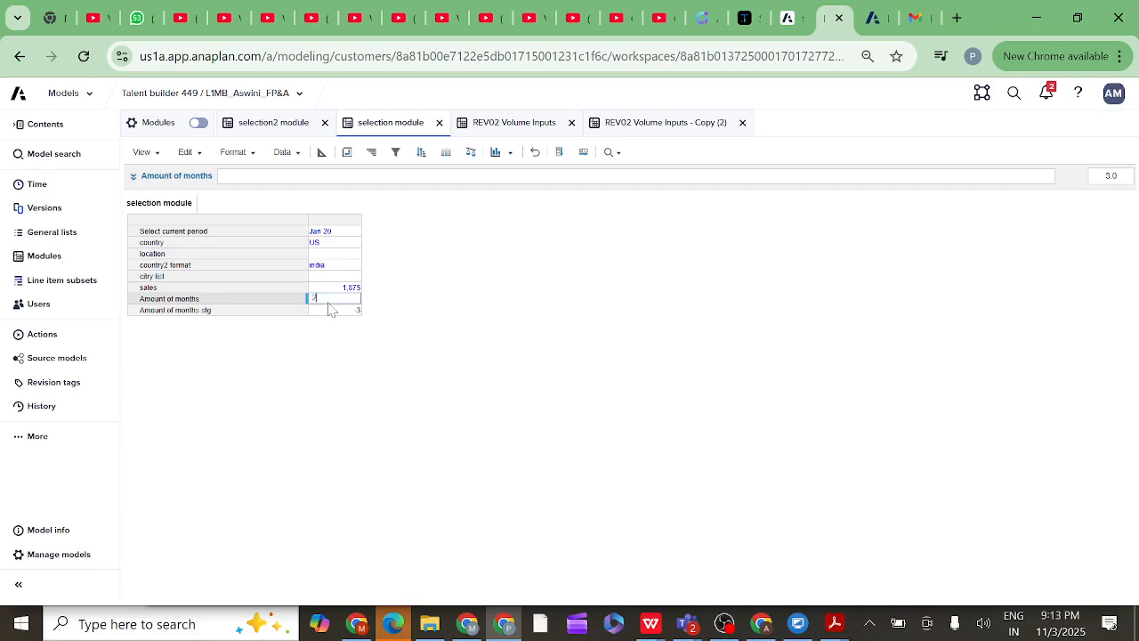
pyautogui.press('Return')
# Review the Amount of months and Amount of months stg line items, including the stg formula, in the selection module
pyautogui.click(287, 302)
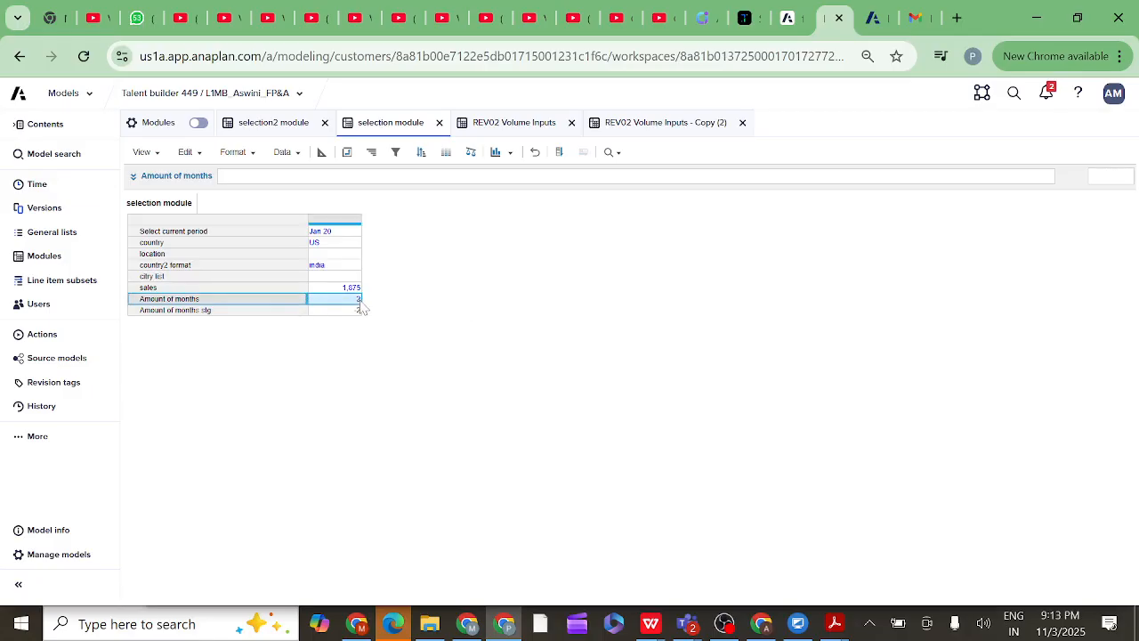
pyautogui.click(247, 313)
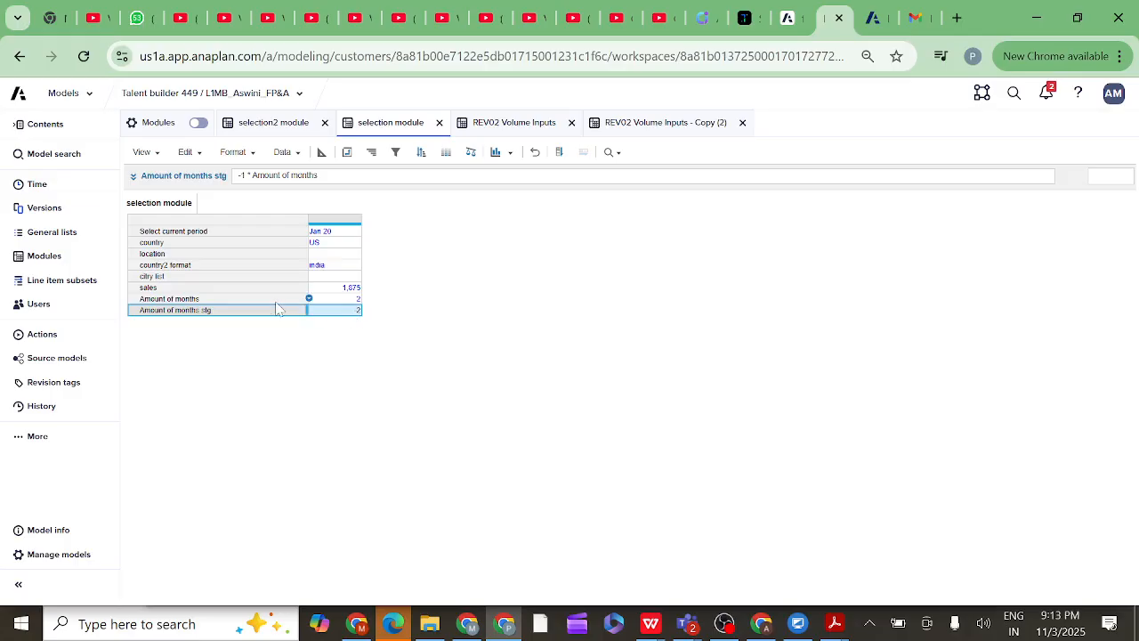
pyautogui.click(271, 301)
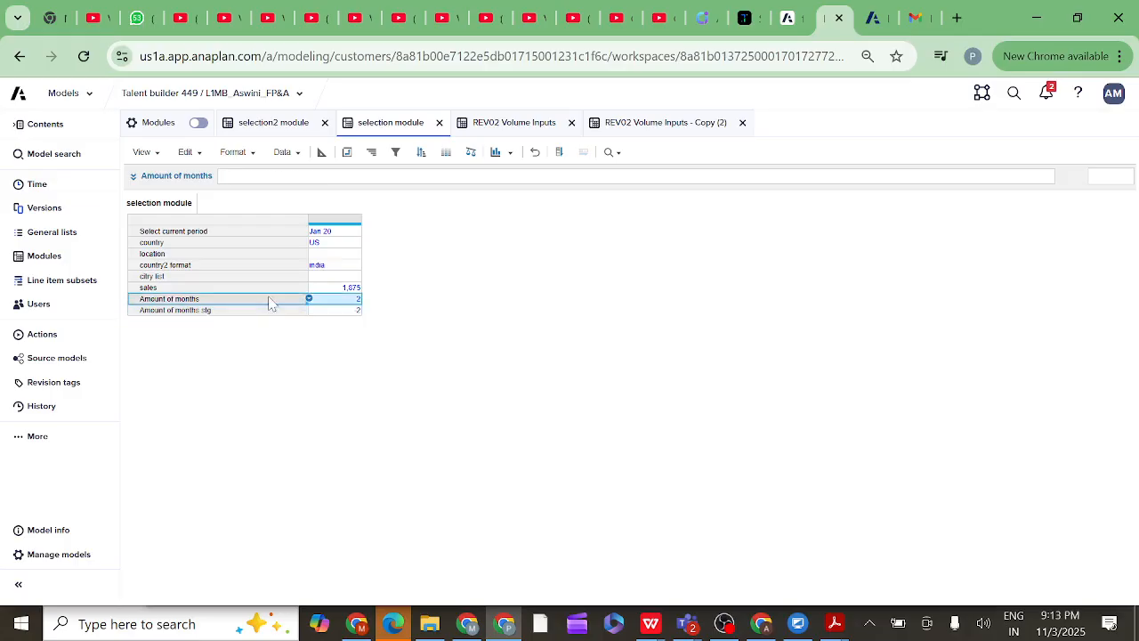
pyautogui.click(357, 301)
pyautogui.click(263, 313)
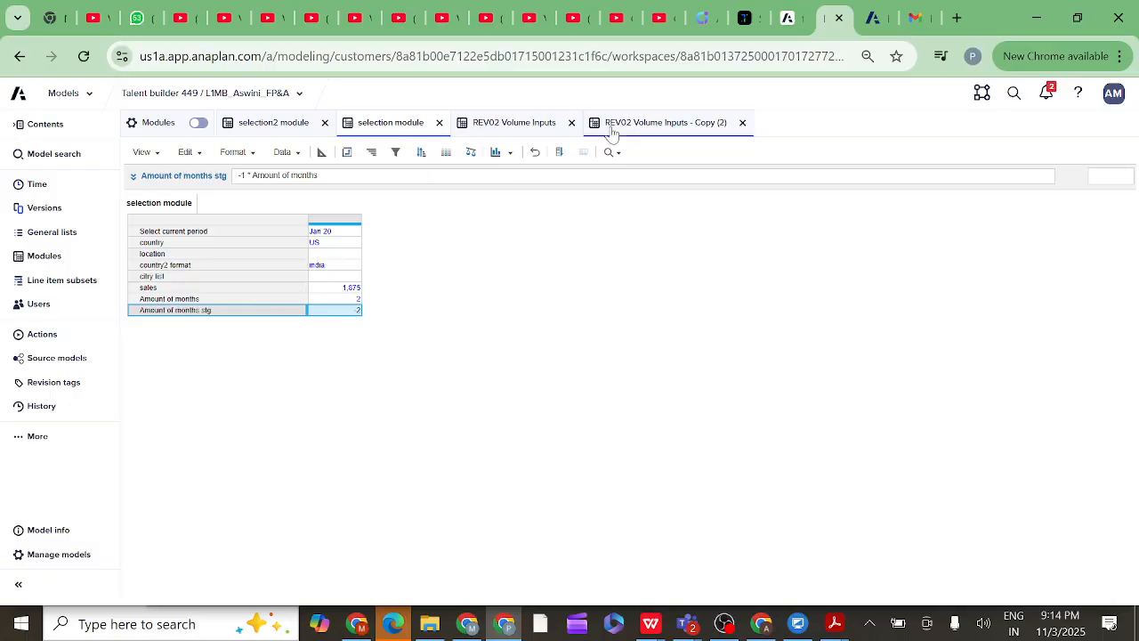
# Open the Variance With OFFSET formula in REV02 Volume Inputs - Copy (2) for editing and delete its selection module.Amount of months stg argument
pyautogui.click(650, 129)
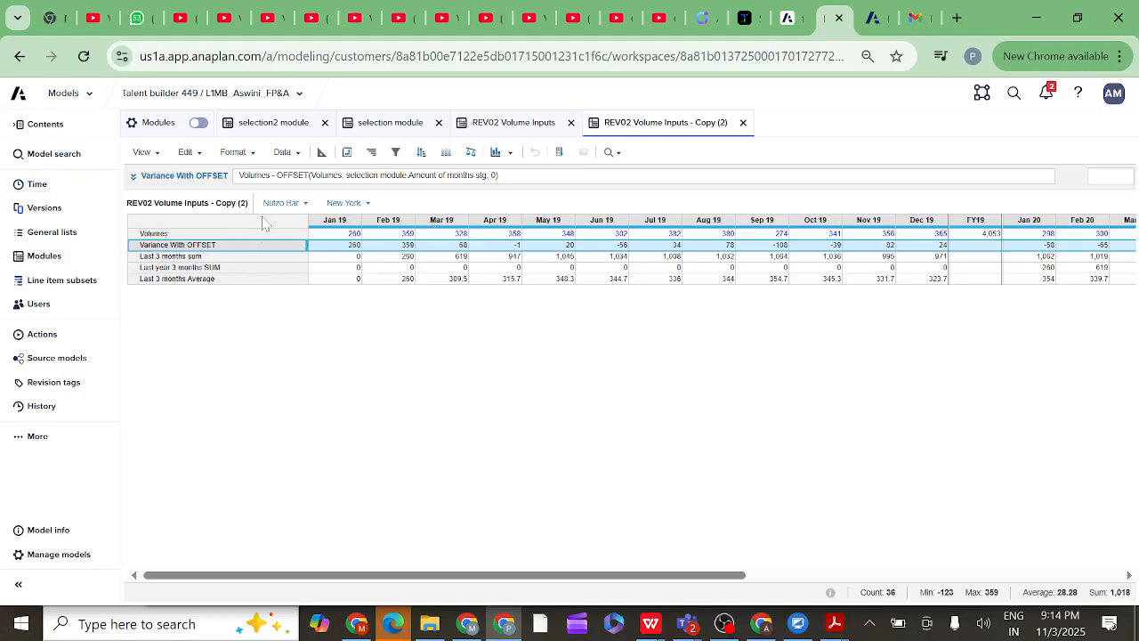
pyautogui.click(133, 176)
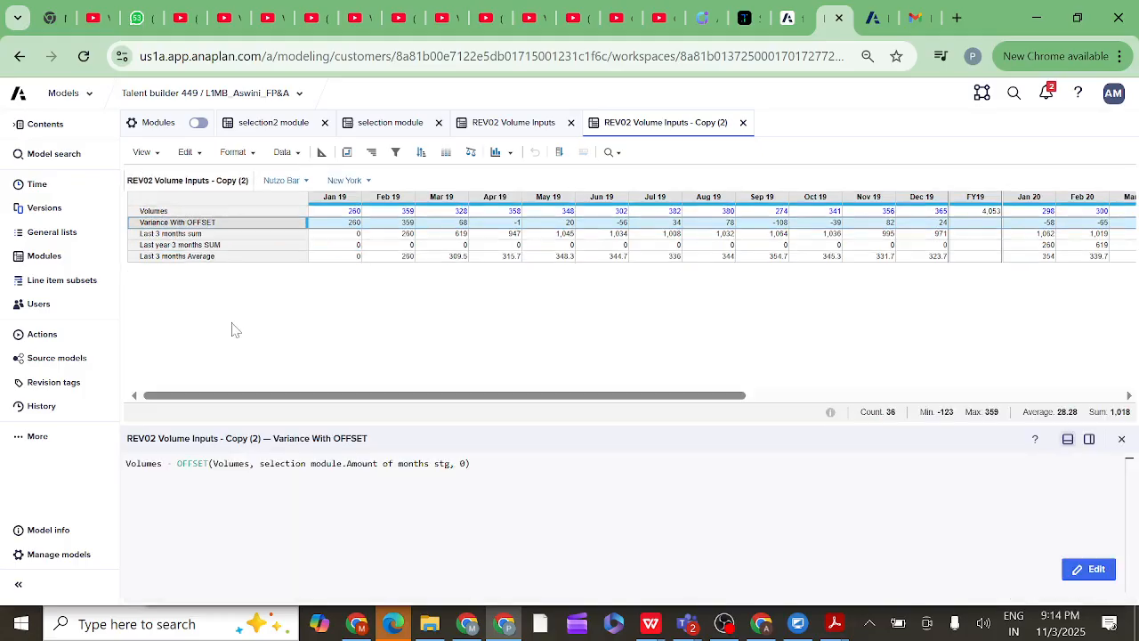
pyautogui.click(161, 461)
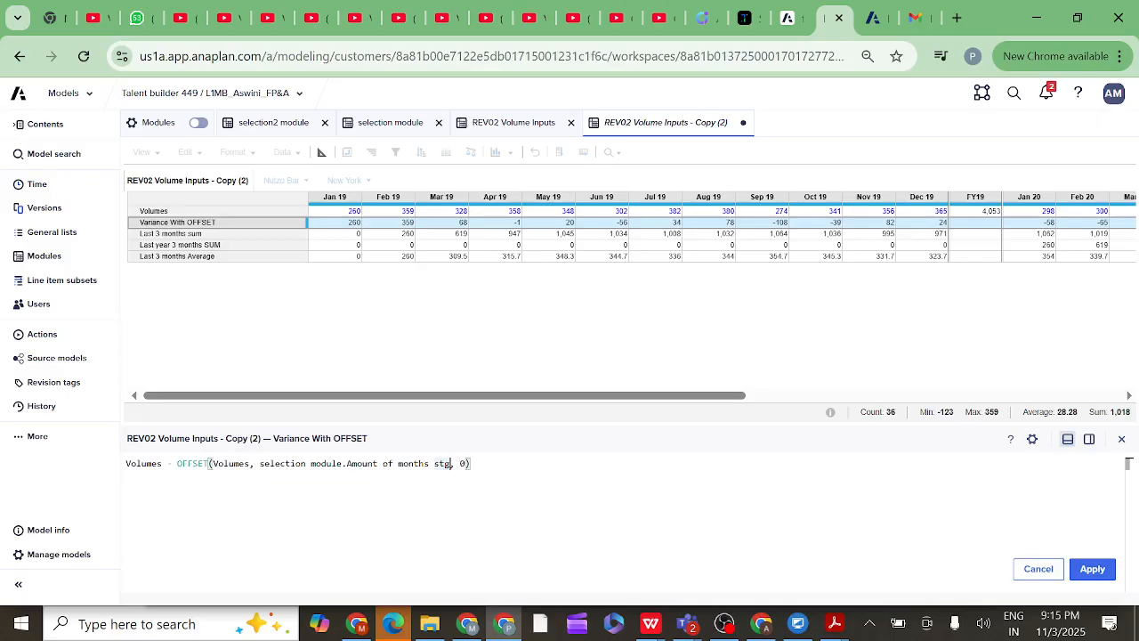
pyautogui.press('BackSpace')
pyautogui.press('BackSpace')
pyautogui.press('BackSpace')
pyautogui.press('BackSpace')
pyautogui.press('BackSpace')
pyautogui.press('BackSpace')
pyautogui.press('BackSpace')
pyautogui.press('BackSpace')
pyautogui.press('BackSpace')
pyautogui.press('BackSpace')
pyautogui.press('BackSpace')
pyautogui.press('BackSpace')
pyautogui.press('BackSpace')
pyautogui.press('BackSpace')
pyautogui.press('BackSpace')
pyautogui.press('BackSpace')
pyautogui.press('BackSpace')
pyautogui.press('BackSpace')
pyautogui.press('BackSpace')
pyautogui.press('BackSpace')
pyautogui.press('BackSpace')
pyautogui.press('BackSpace')
pyautogui.press('BackSpace')
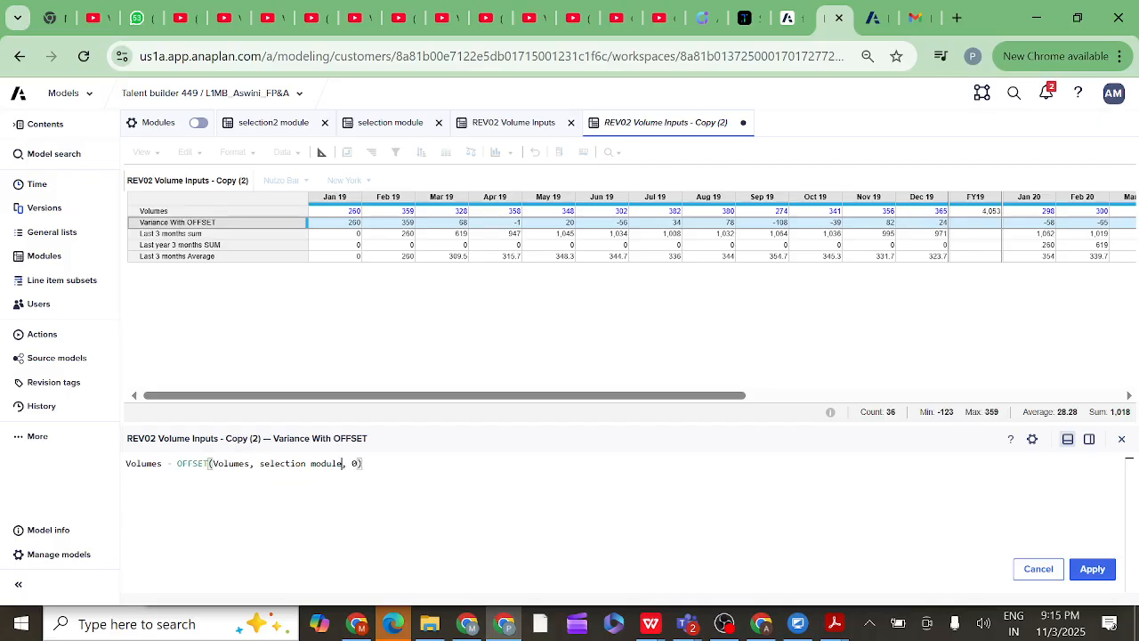
pyautogui.press('BackSpace')
pyautogui.press('BackSpace')
pyautogui.press('BackSpace')
pyautogui.press('BackSpace')
pyautogui.press('BackSpace')
pyautogui.press('BackSpace')
pyautogui.press('BackSpace')
pyautogui.press('BackSpace')
pyautogui.press('BackSpace')
pyautogui.press('BackSpace')
pyautogui.press('BackSpace')
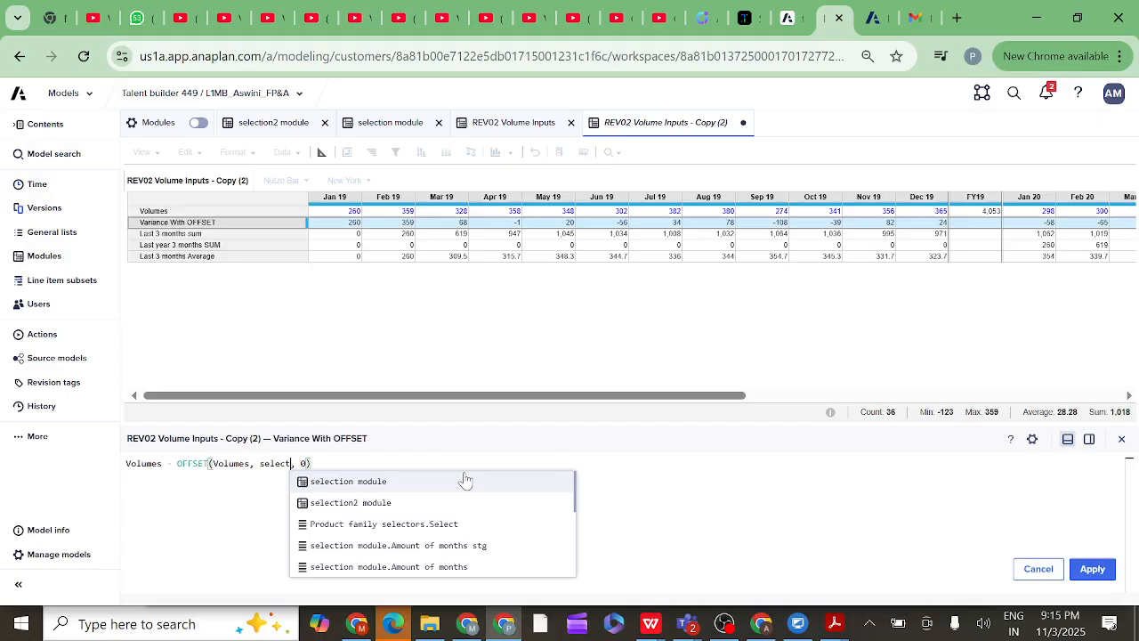
pyautogui.press('BackSpace')
pyautogui.press('BackSpace')
pyautogui.press('BackSpace')
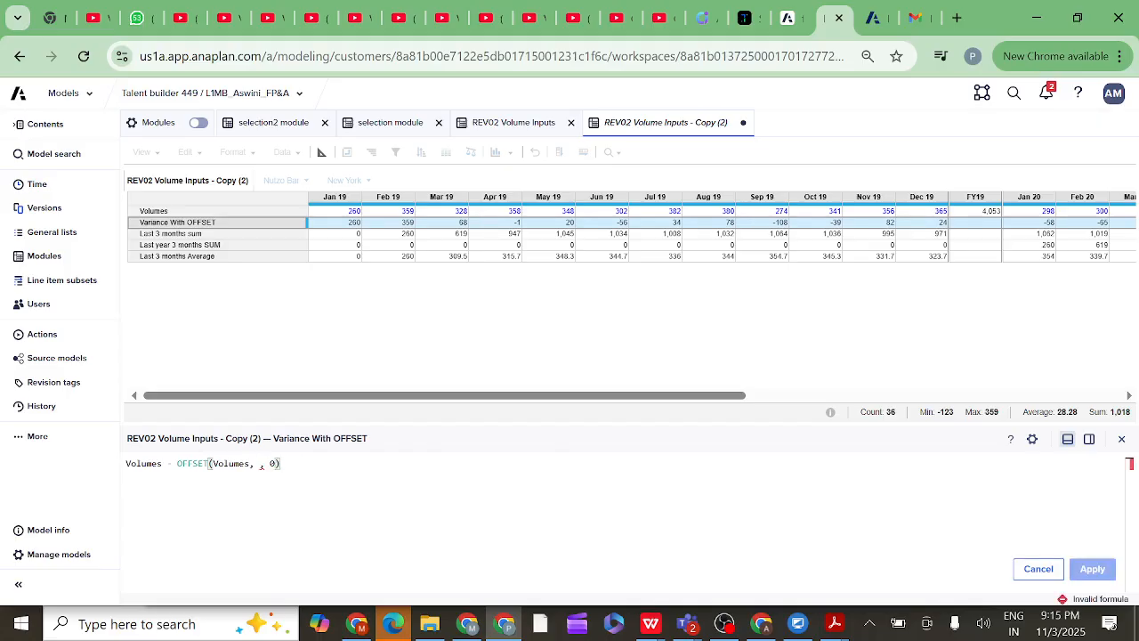
# Try selection module.Amount of months as the second OFFSET argument, then remove it from the formula
pyautogui.click(398, 125)
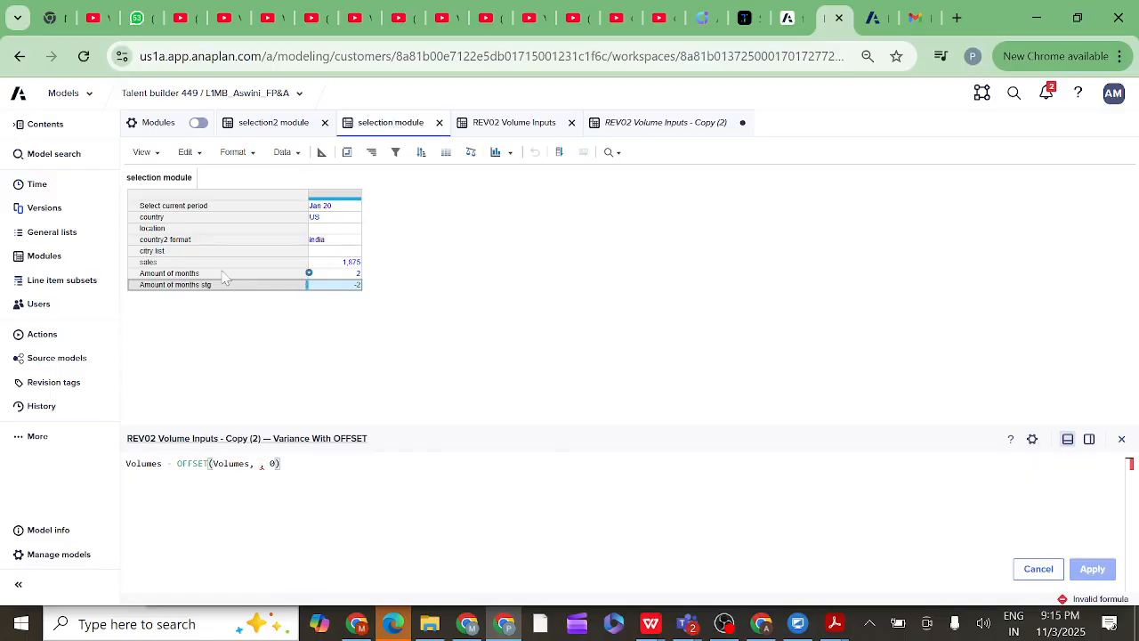
pyautogui.click(220, 274)
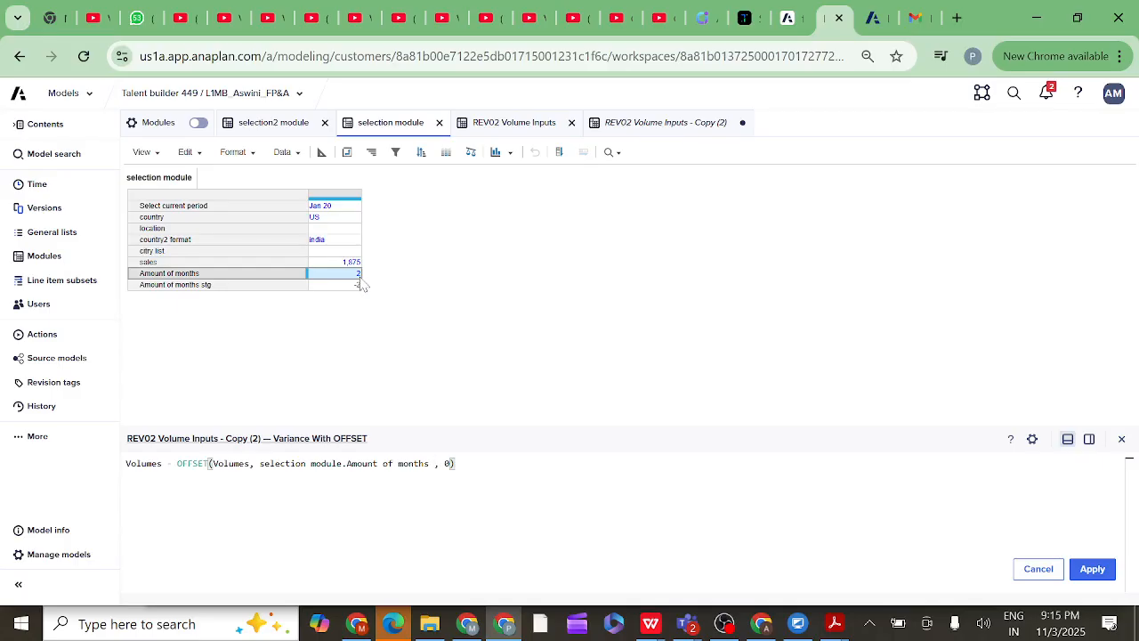
pyautogui.press('BackSpace')
pyautogui.press('BackSpace')
pyautogui.press('BackSpace')
pyautogui.press('BackSpace')
pyautogui.press('BackSpace')
pyautogui.press('BackSpace')
pyautogui.press('BackSpace')
pyautogui.press('BackSpace')
pyautogui.press('BackSpace')
pyautogui.press('BackSpace')
pyautogui.press('BackSpace')
pyautogui.press('BackSpace')
pyautogui.press('BackSpace')
pyautogui.press('BackSpace')
pyautogui.press('BackSpace')
pyautogui.press('BackSpace')
pyautogui.press('BackSpace')
pyautogui.press('BackSpace')
pyautogui.press('BackSpace')
pyautogui.press('BackSpace')
pyautogui.press('BackSpace')
pyautogui.press('BackSpace')
pyautogui.press('BackSpace')
pyautogui.press('BackSpace')
pyautogui.press('BackSpace')
pyautogui.press('BackSpace')
pyautogui.press('BackSpace')
pyautogui.press('BackSpace')
pyautogui.press('BackSpace')
pyautogui.press('BackSpace')
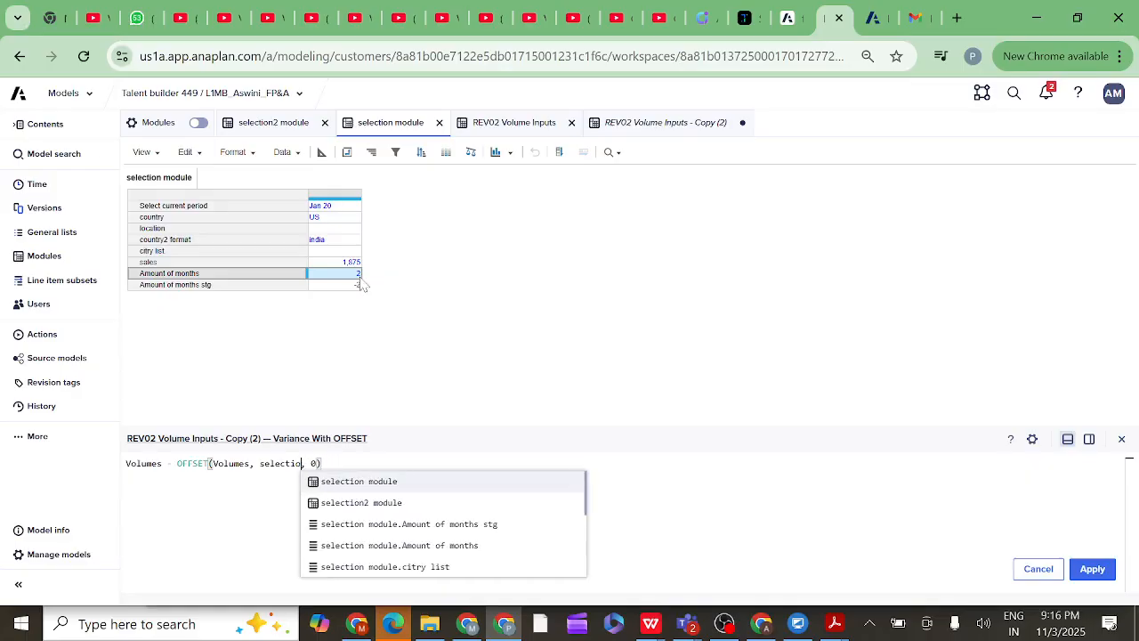
pyautogui.press('BackSpace')
pyautogui.press('BackSpace')
pyautogui.press('BackSpace')
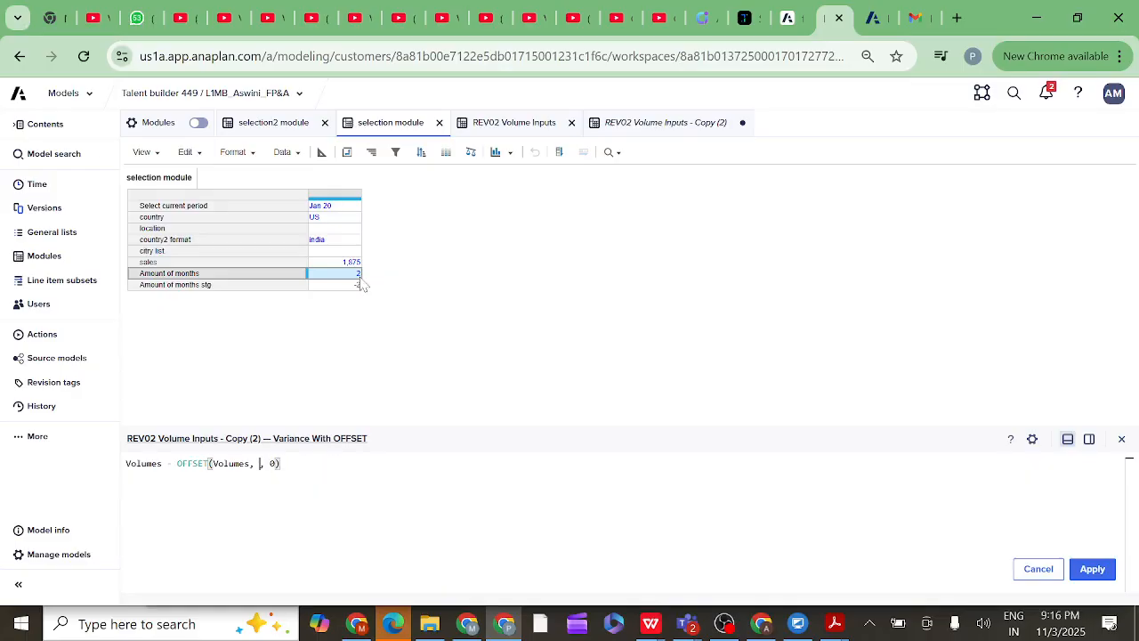
# Insert selection module.Amount of months stg as the second OFFSET argument and apply the formula
pyautogui.click(199, 286)
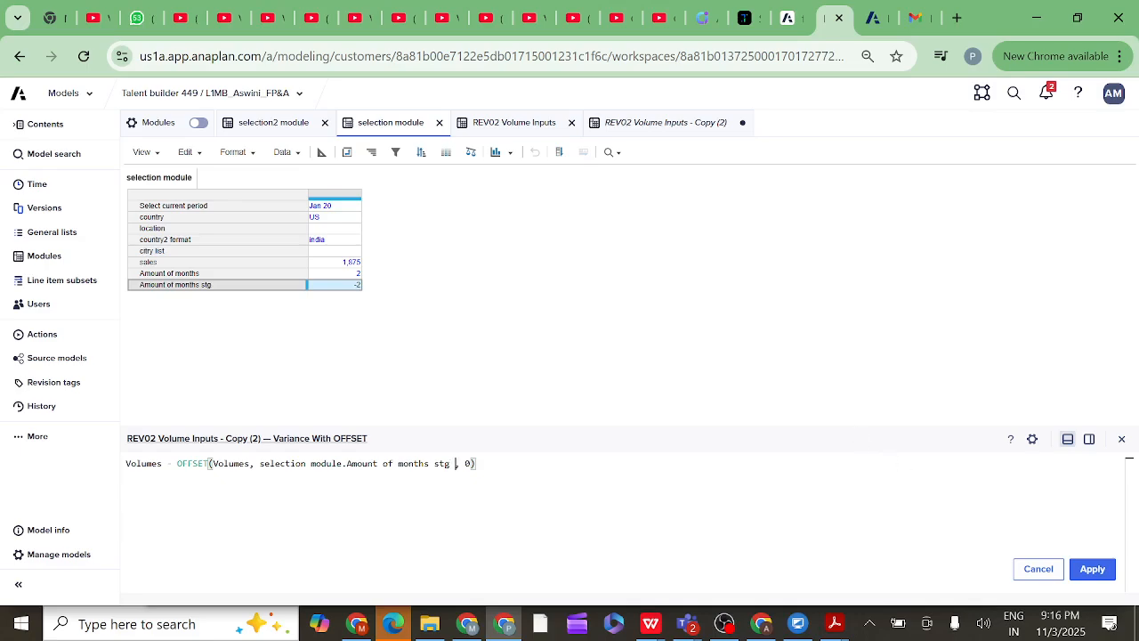
pyautogui.click(1094, 571)
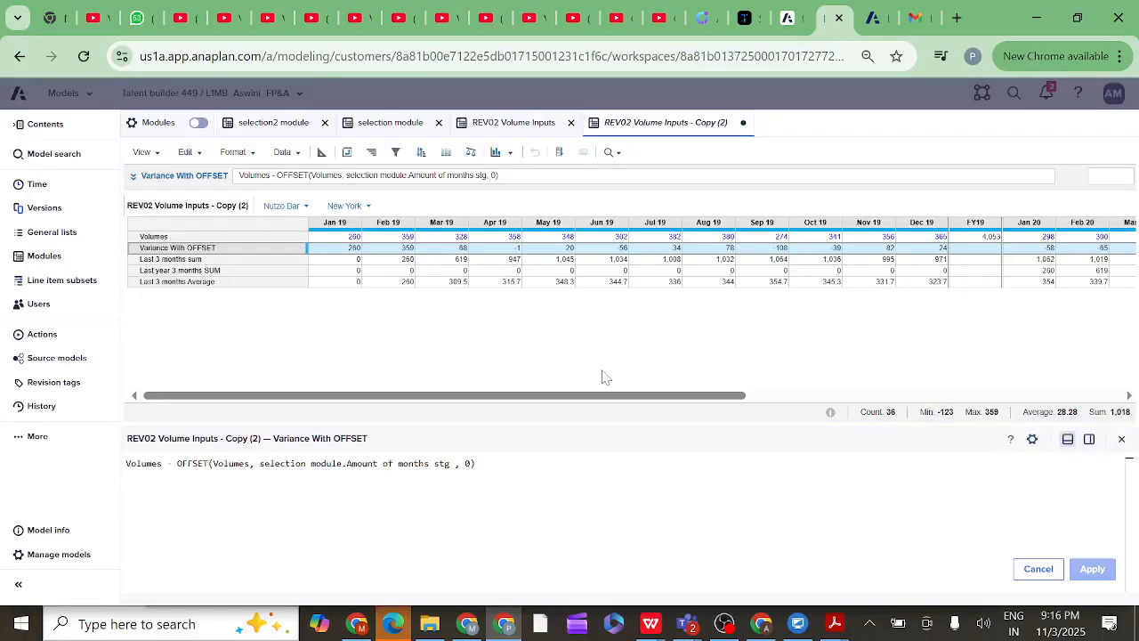
# Examine the Variance With OFFSET cells from Feb 19 to May 19 against the monthly Volumes in REV02 Volume Inputs - Copy (2)
pyautogui.click(233, 250)
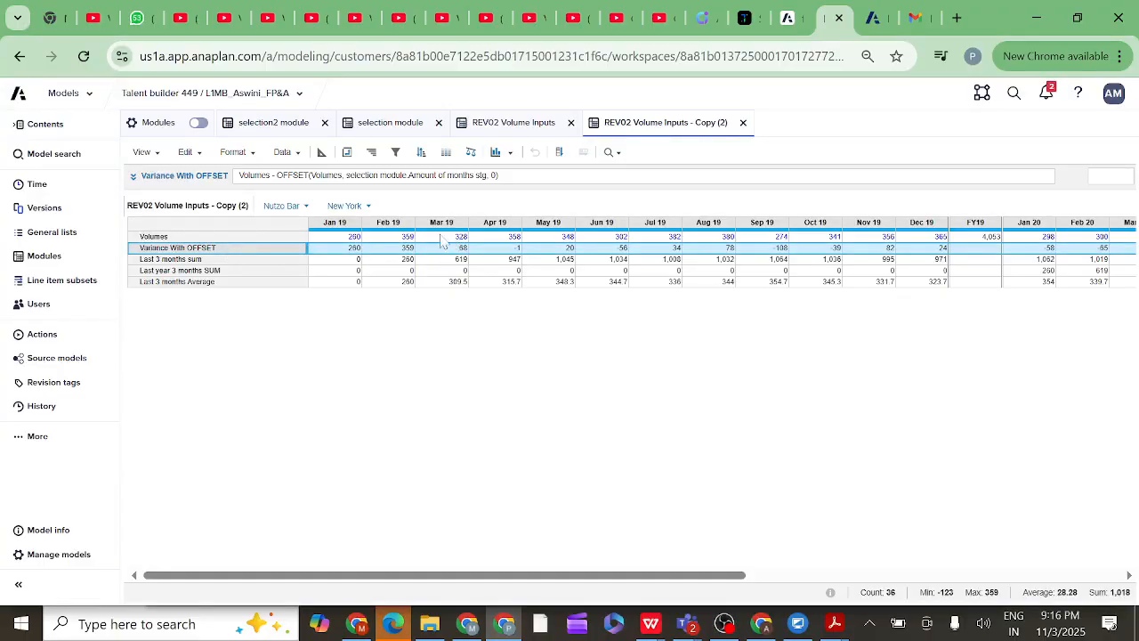
pyautogui.click(404, 236)
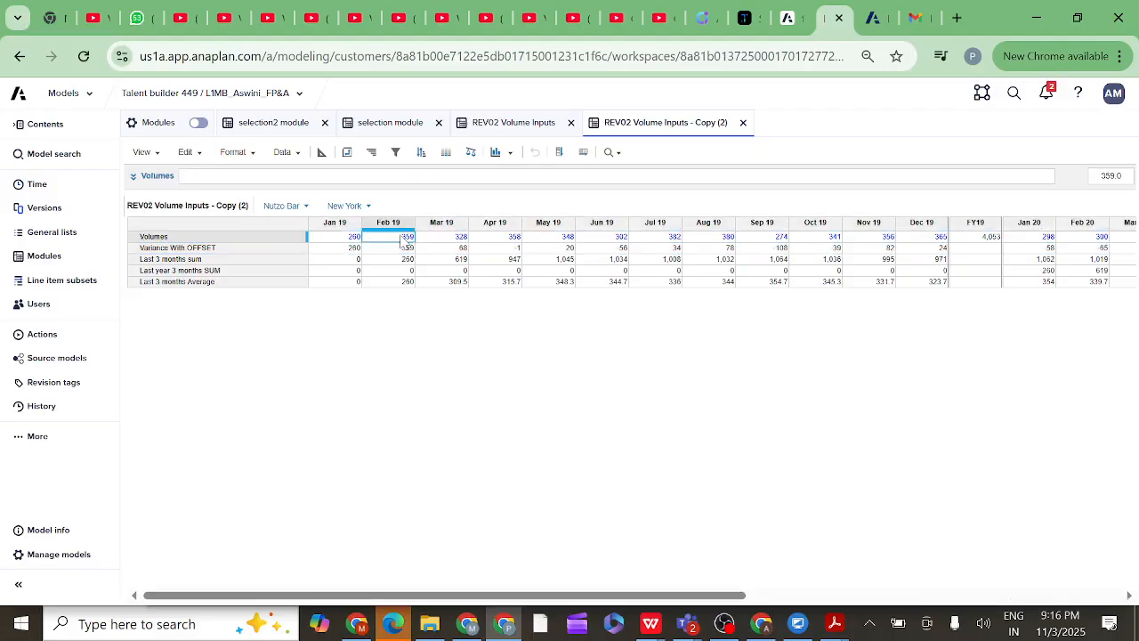
pyautogui.click(270, 249)
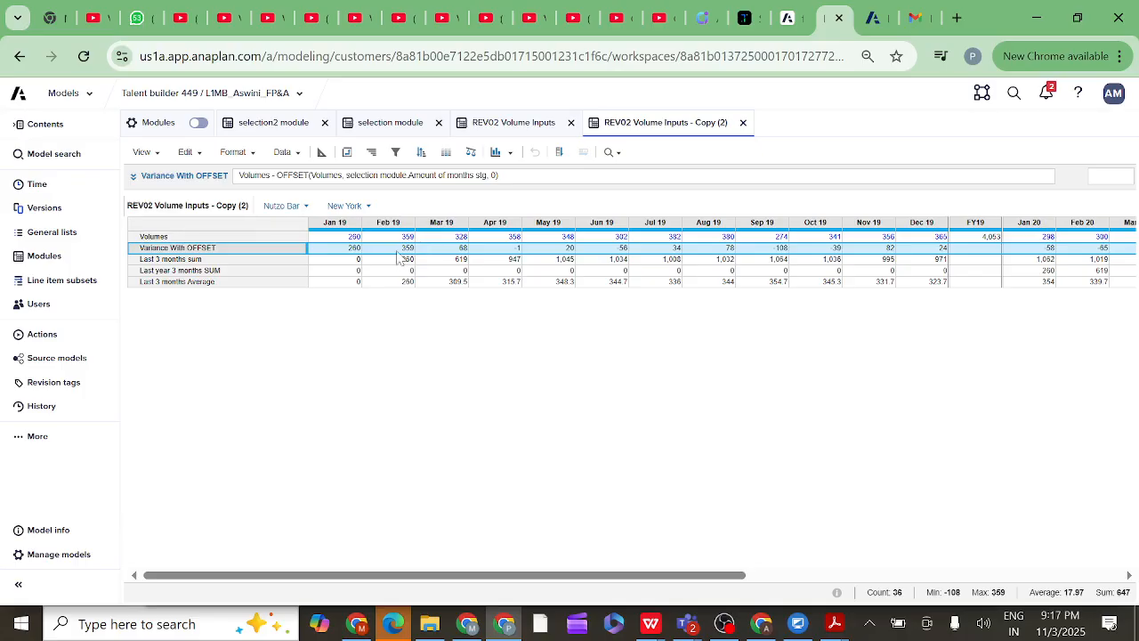
pyautogui.click(398, 252)
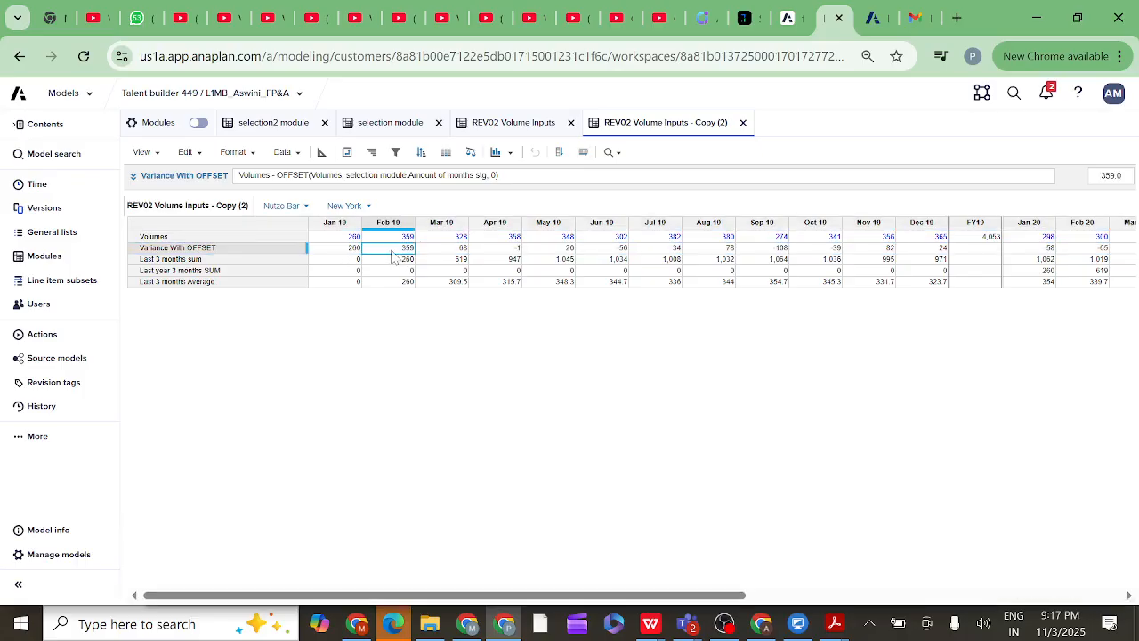
pyautogui.click(449, 254)
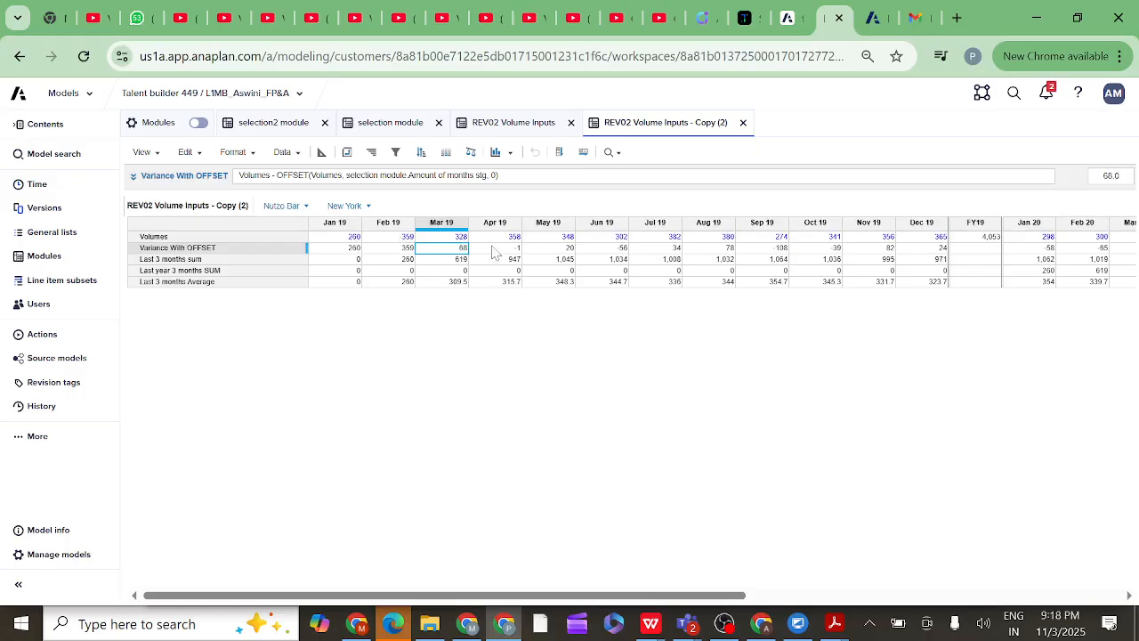
pyautogui.click(495, 249)
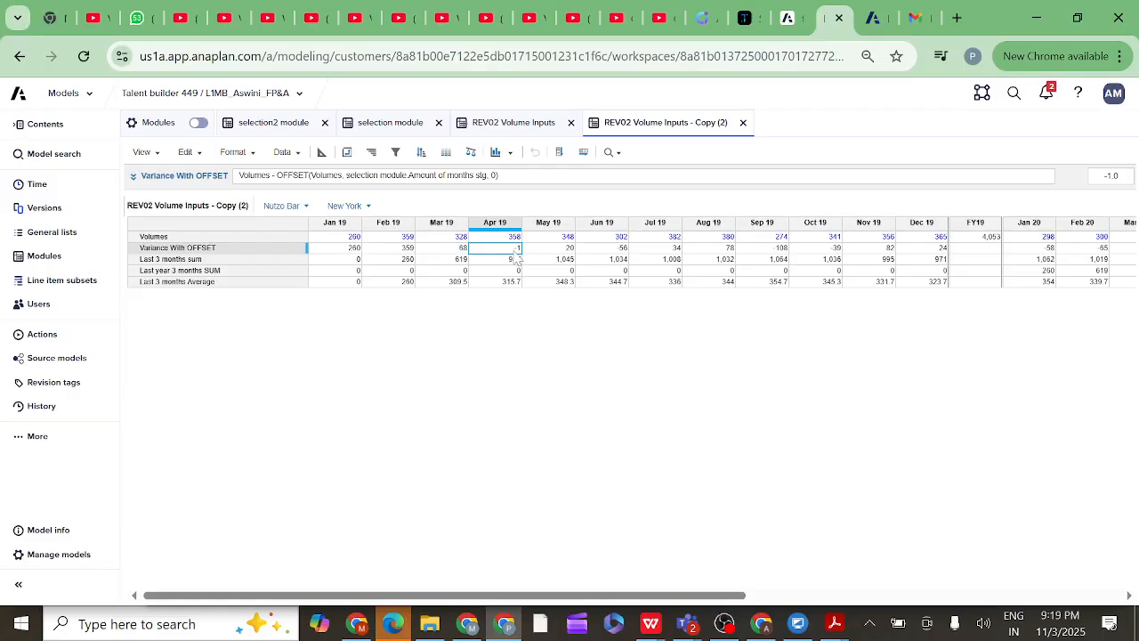
pyautogui.click(554, 251)
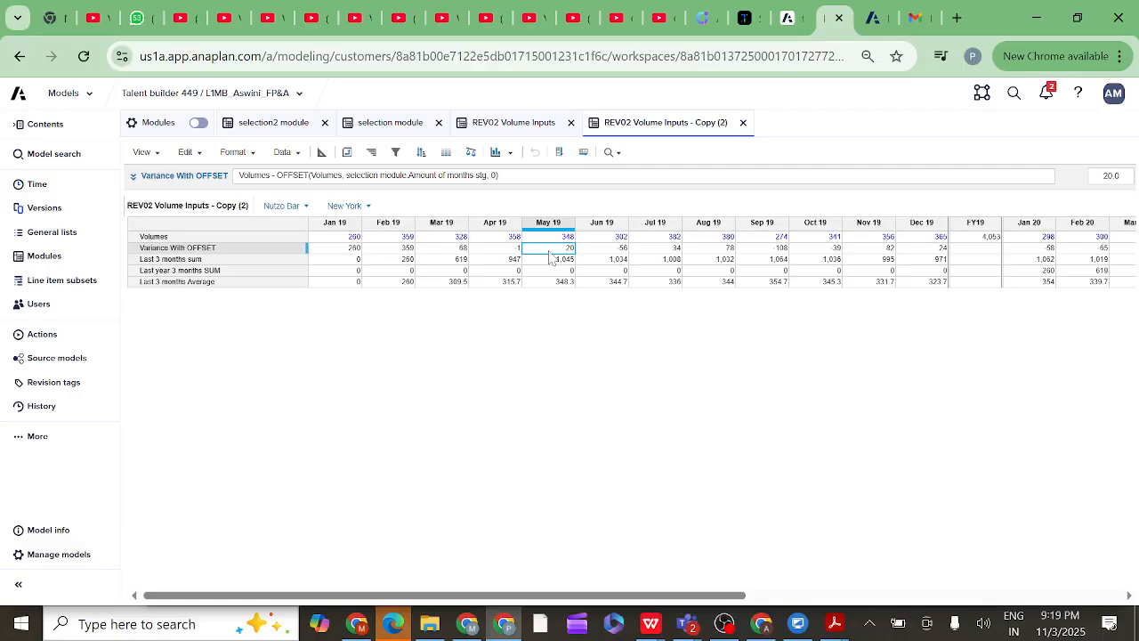
# Set Amount of months to 1 in selection module and check the Amount of months stg formula
pyautogui.click(403, 127)
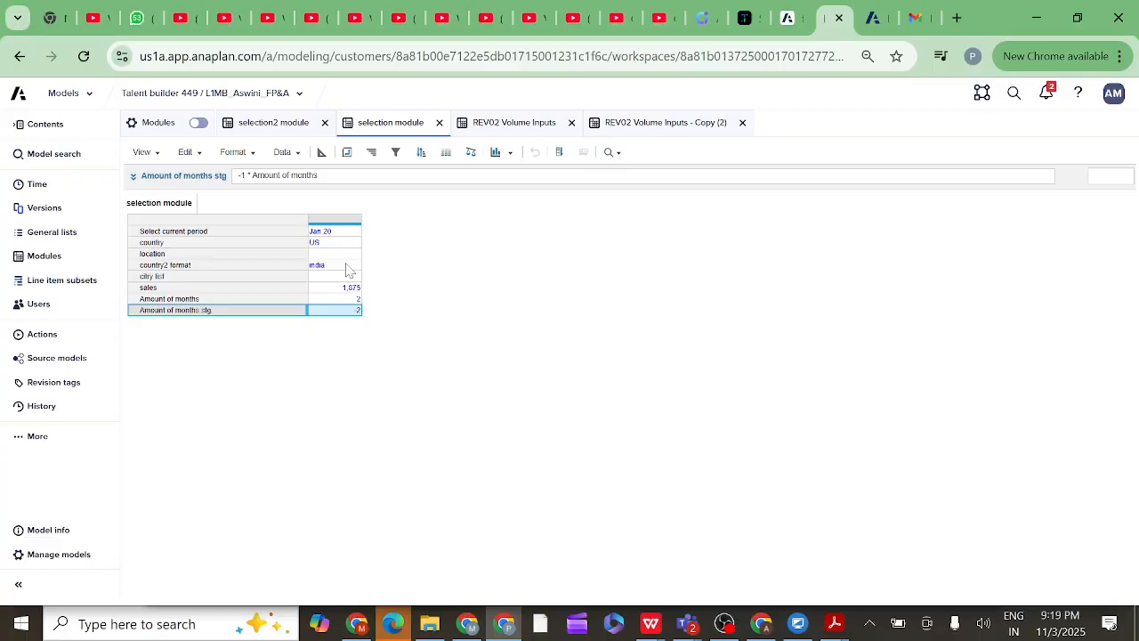
pyautogui.doubleClick(354, 299)
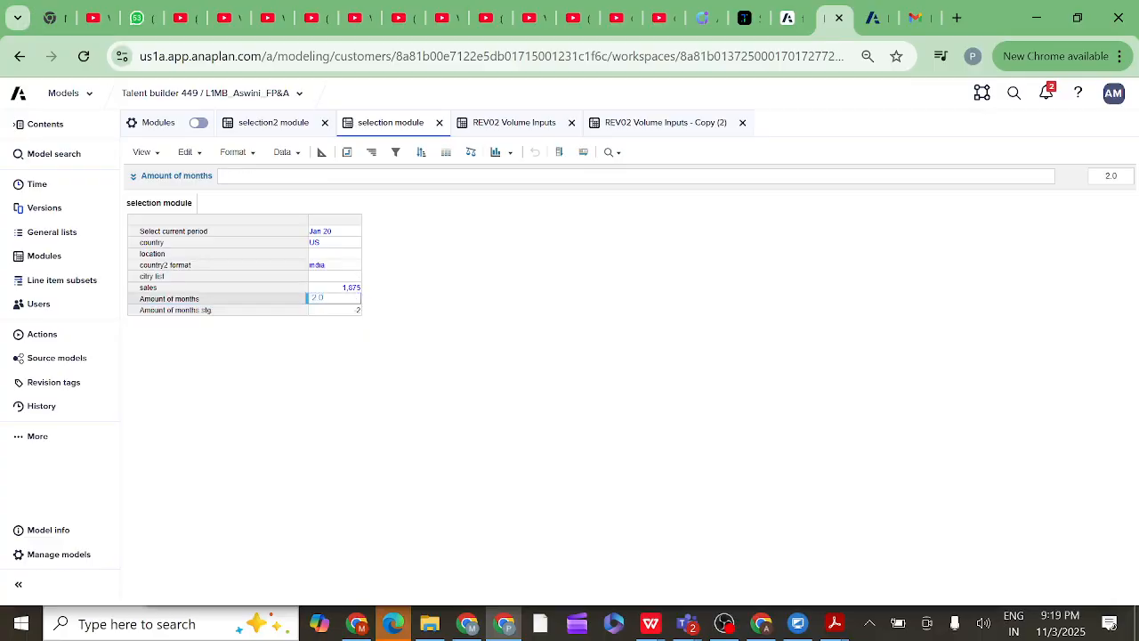
pyautogui.press('BackSpace')
pyautogui.press('BackSpace')
pyautogui.press('Return')
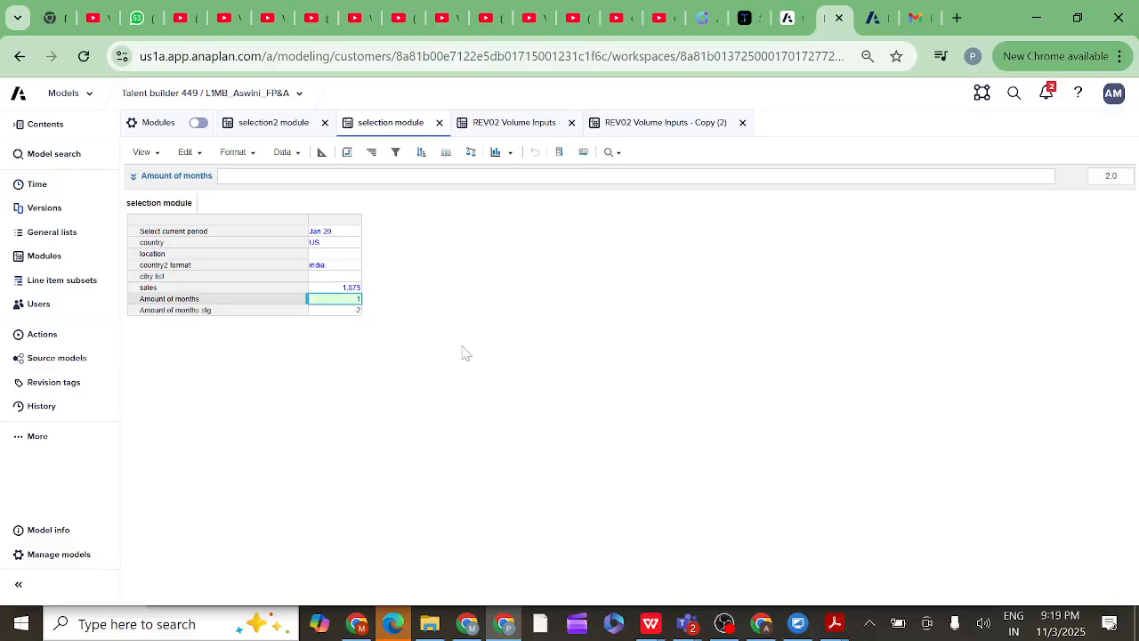
pyautogui.click(287, 305)
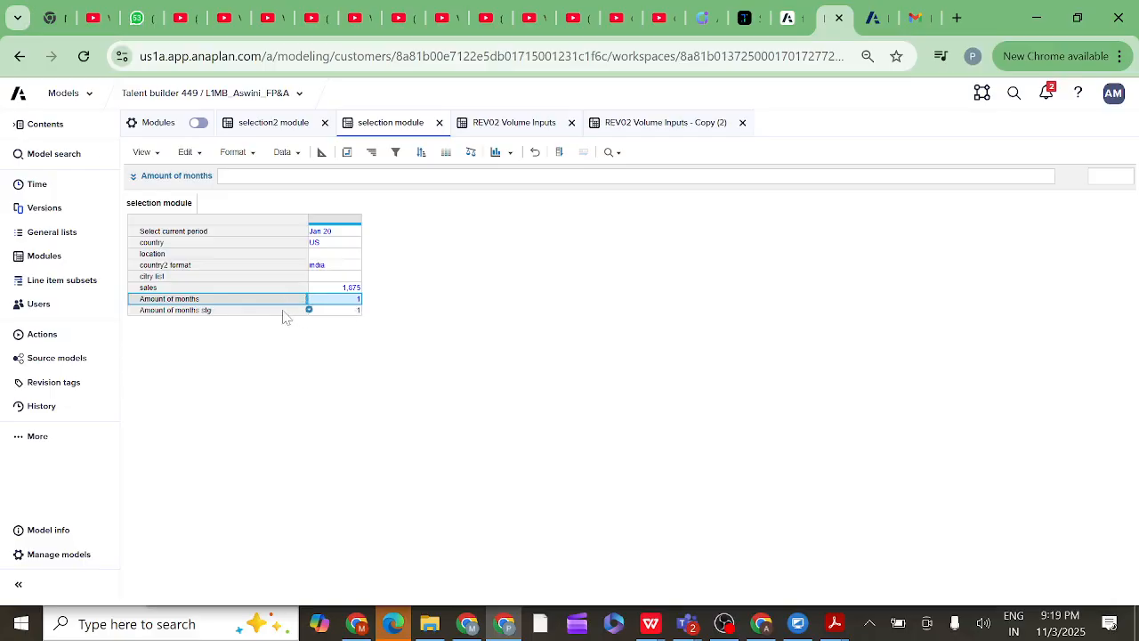
pyautogui.click(284, 311)
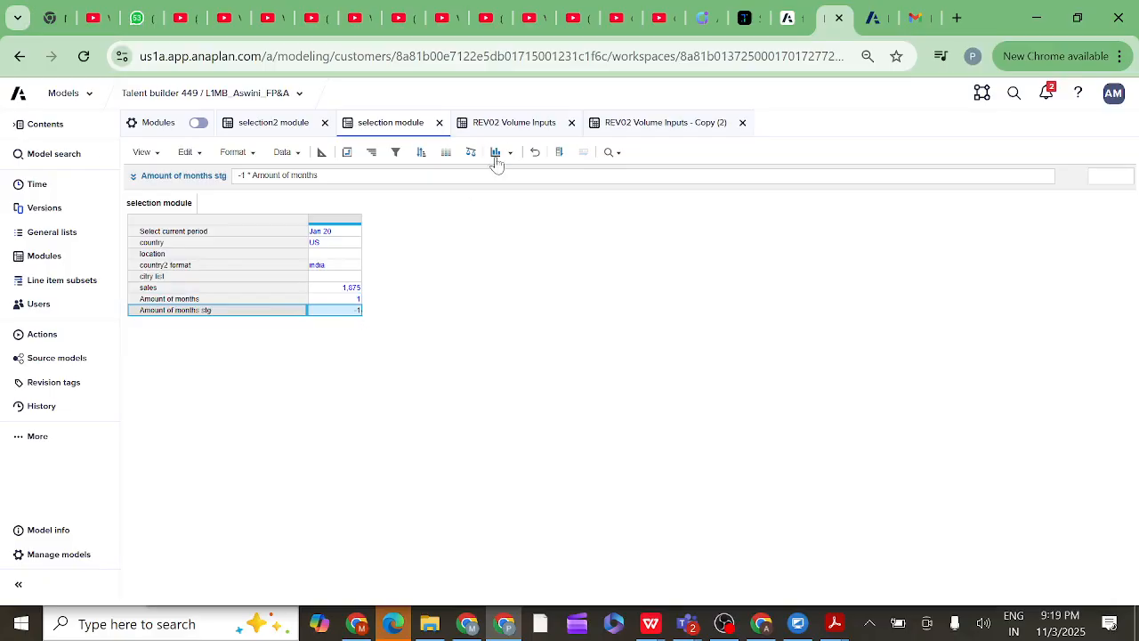
# Examine the Variance With OFFSET cells from Feb 19 to Apr 19 in REV02 Volume Inputs - Copy (2)
pyautogui.click(640, 127)
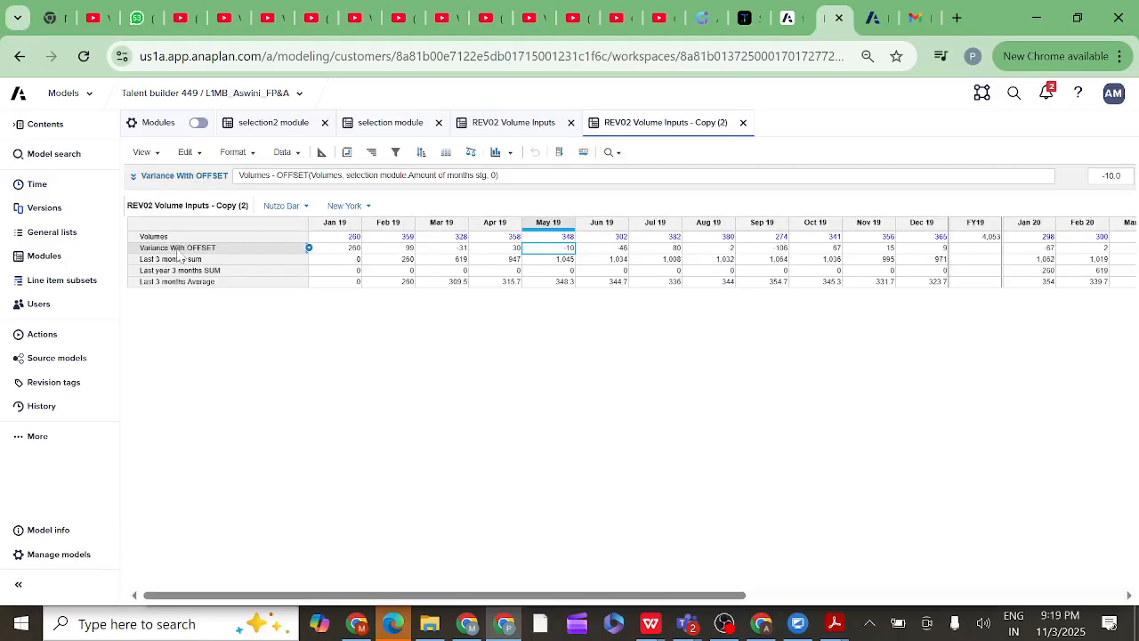
pyautogui.click(177, 250)
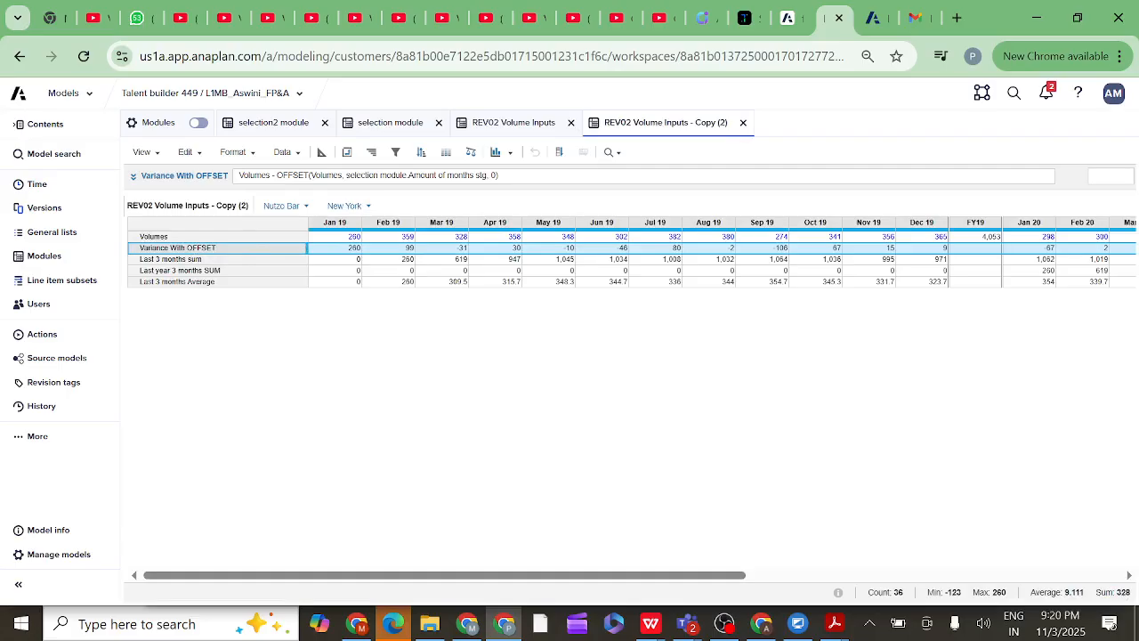
pyautogui.click(375, 249)
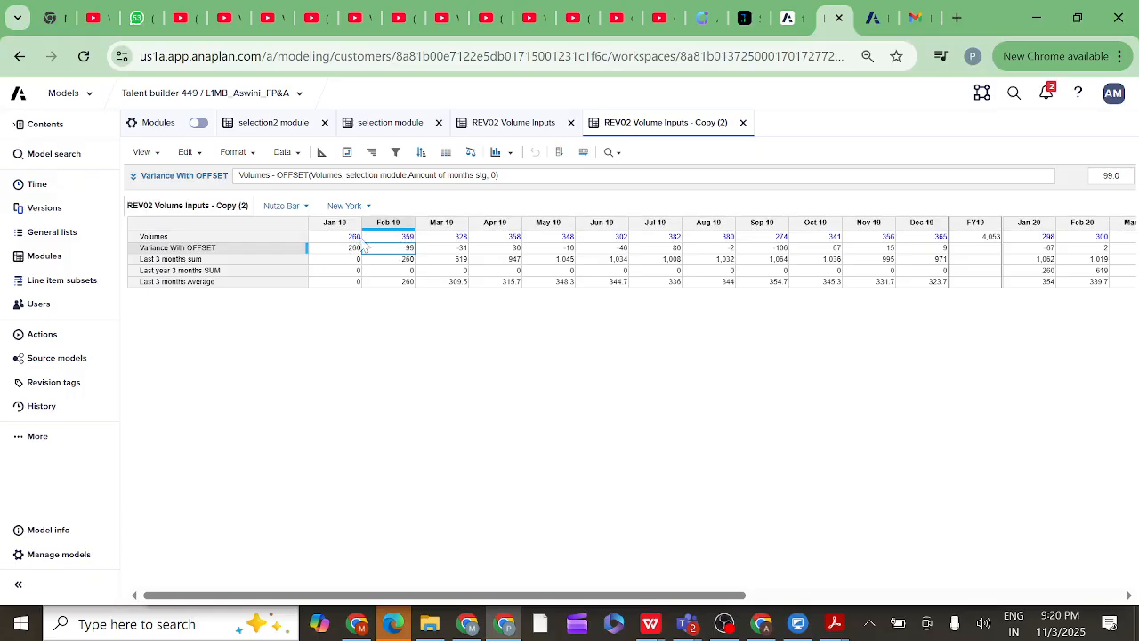
pyautogui.click(445, 249)
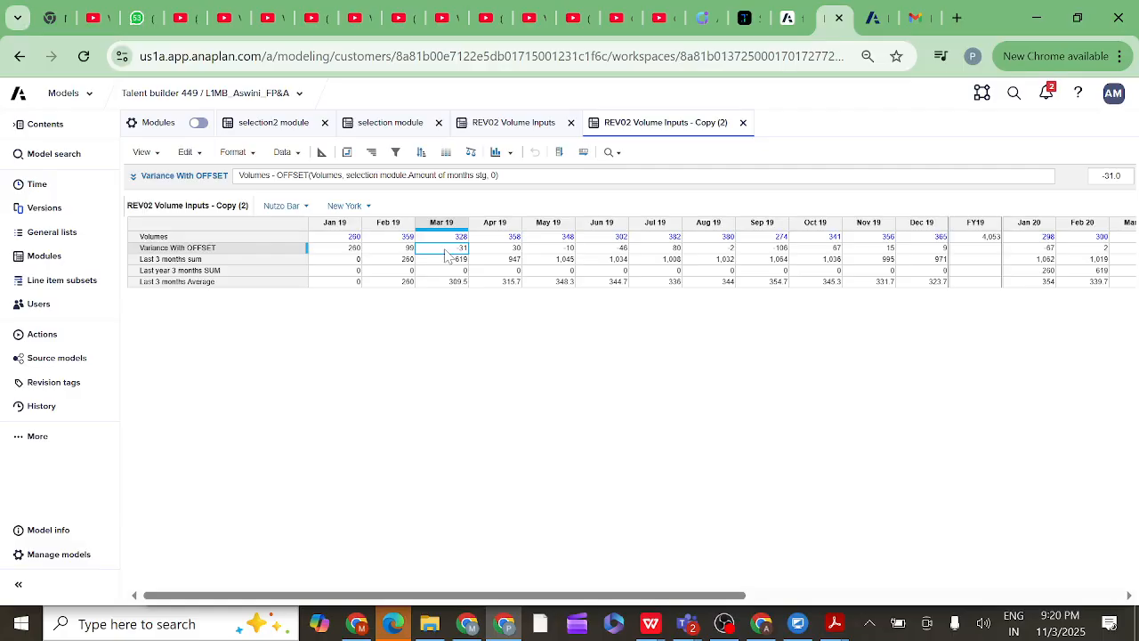
pyautogui.click(501, 250)
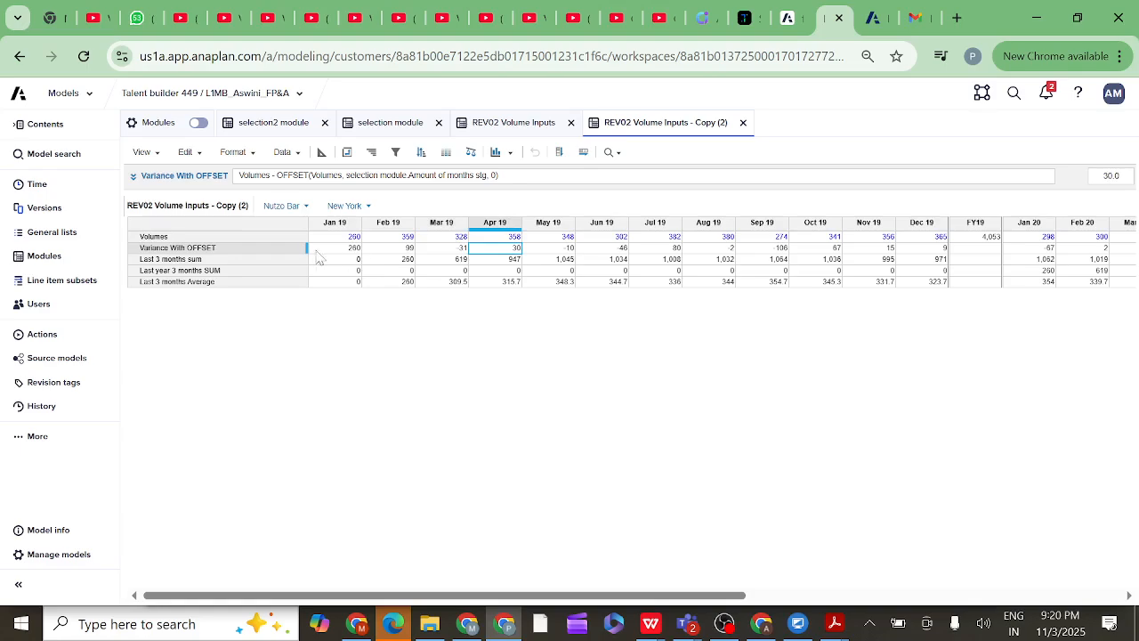
pyautogui.click(287, 250)
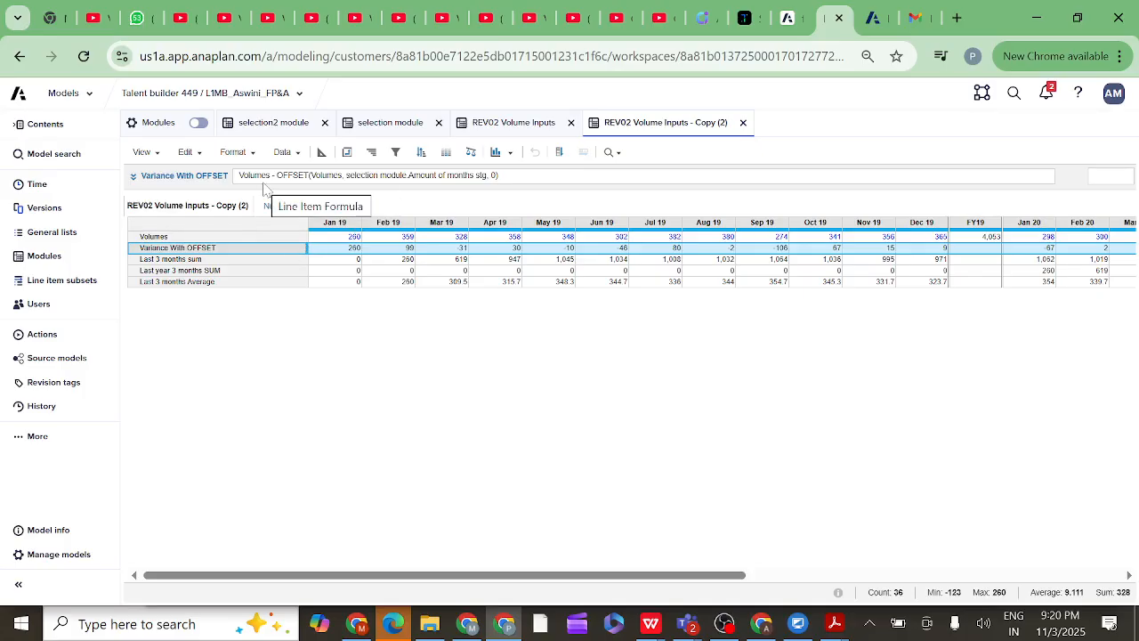
# Replace the selection module.Amount of months stg argument in the Variance With OFFSET formula with -1 and apply the formula
pyautogui.click(134, 177)
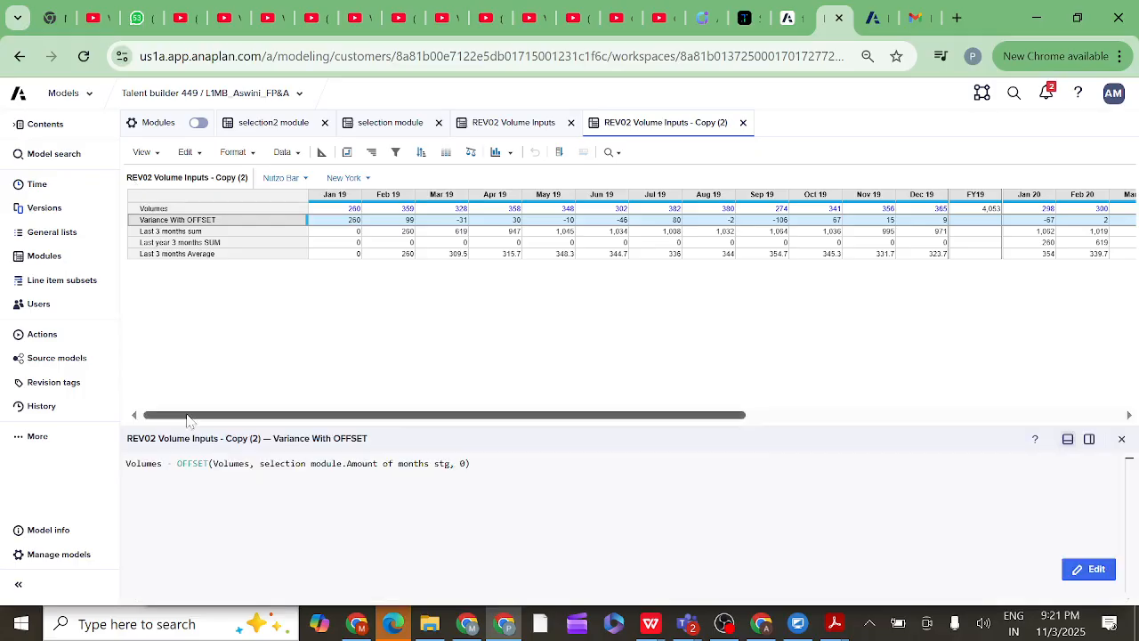
pyautogui.click(210, 463)
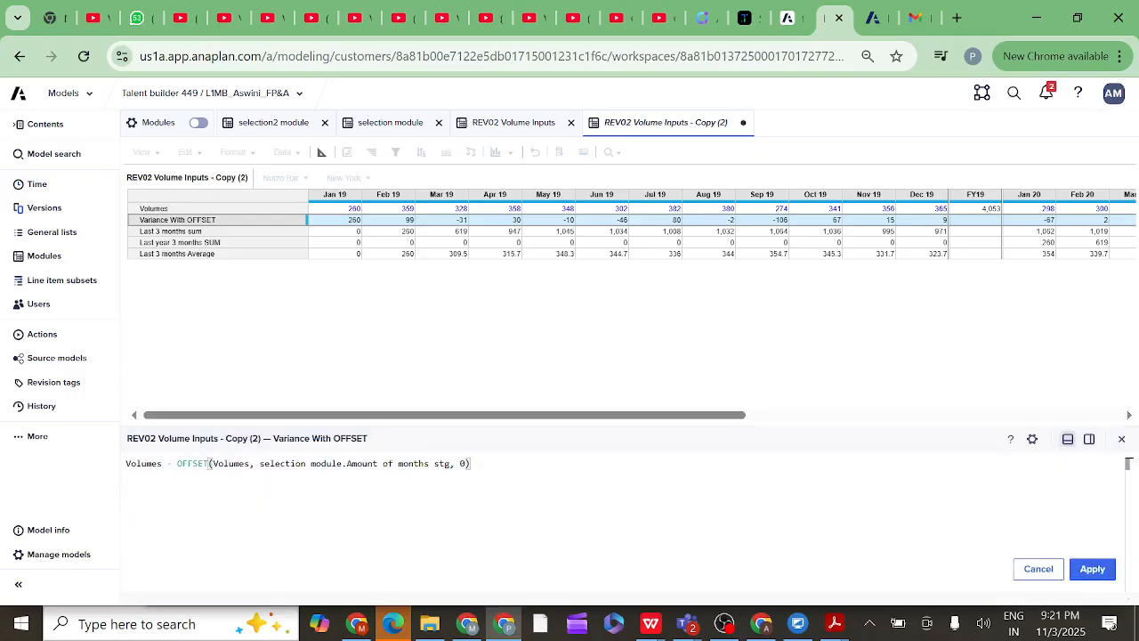
pyautogui.click(450, 464)
pyautogui.hotkey('ctrl', 'shift', 'Left')
pyautogui.hotkey('ctrl', 'shift', 'Left')
pyautogui.hotkey('ctrl', 'shift', 'Left')
pyautogui.hotkey('ctrl', 'shift', 'Left')
pyautogui.hotkey('ctrl', 'shift', 'Left')
pyautogui.hotkey('shift', 'Left')
pyautogui.hotkey('shift', 'Left')
pyautogui.hotkey('shift', 'Left')
pyautogui.hotkey('shift', 'Left')
pyautogui.hotkey('shift', 'Left')
pyautogui.hotkey('shift', 'Left')
pyautogui.hotkey('shift', 'Left')
pyautogui.hotkey('shift', 'Left')
pyautogui.hotkey('shift', 'Left')
pyautogui.hotkey('shift', 'Left')
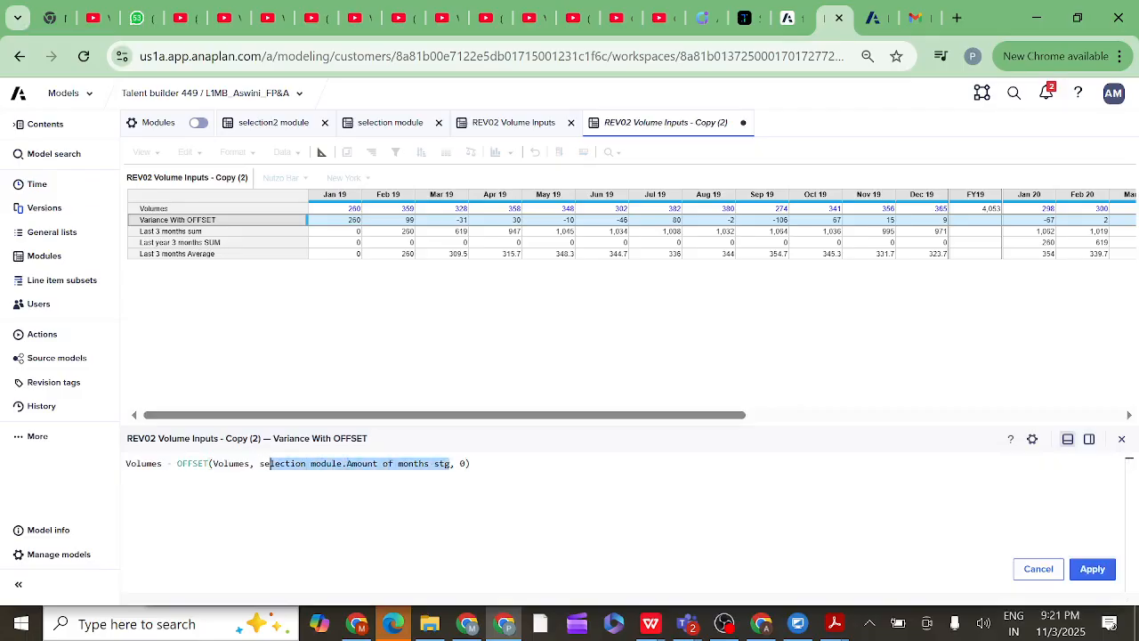
pyautogui.press('BackSpace')
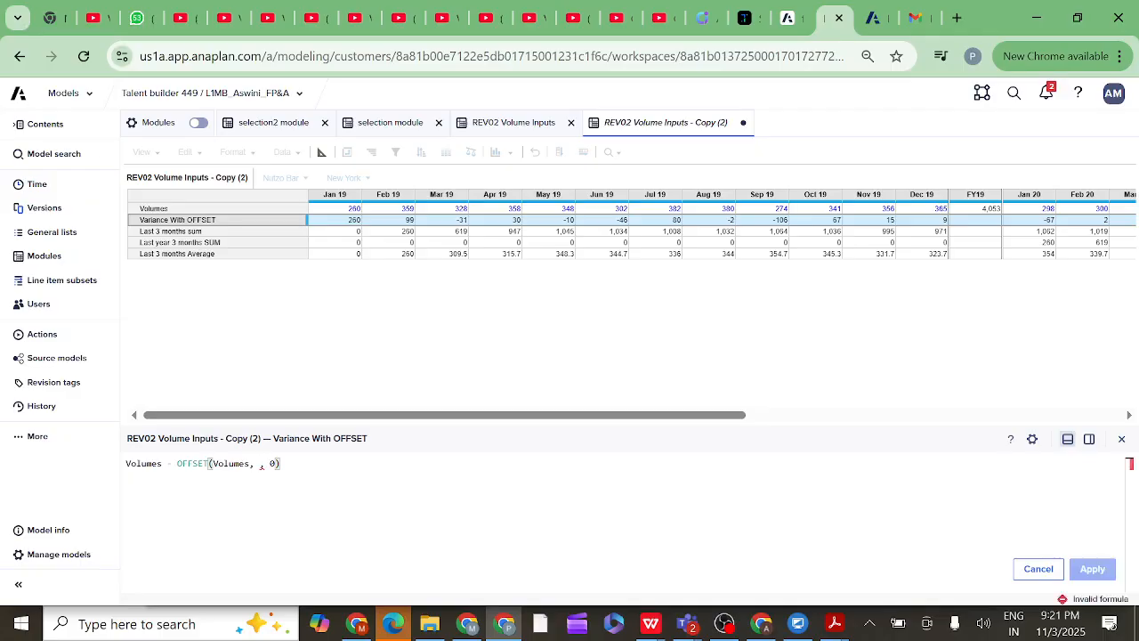
pyautogui.write('1')
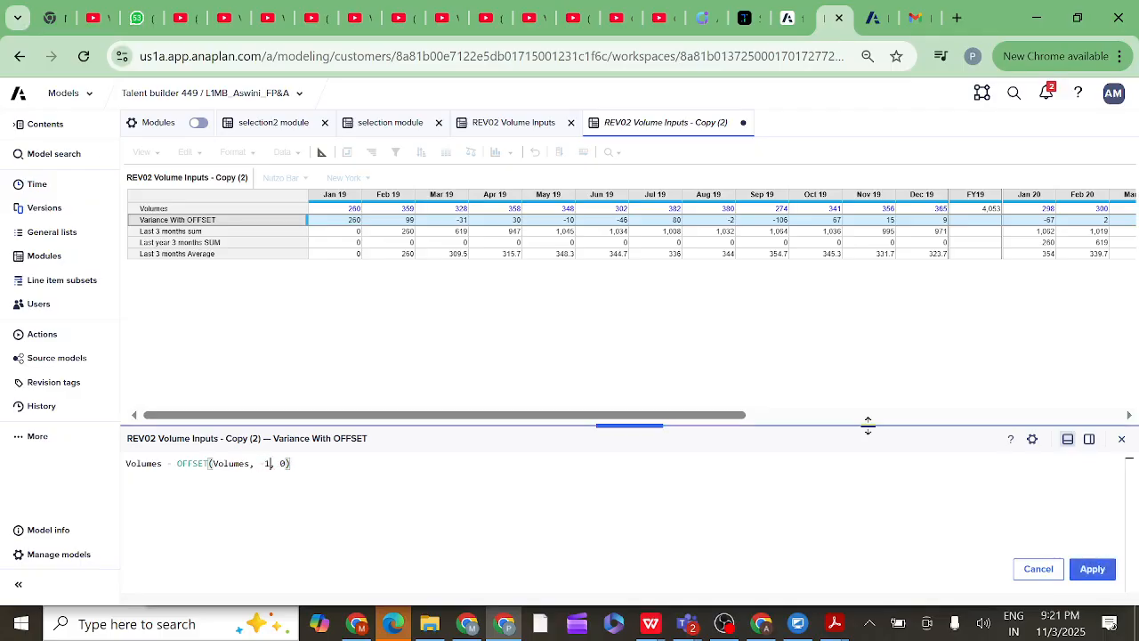
pyautogui.click(1092, 574)
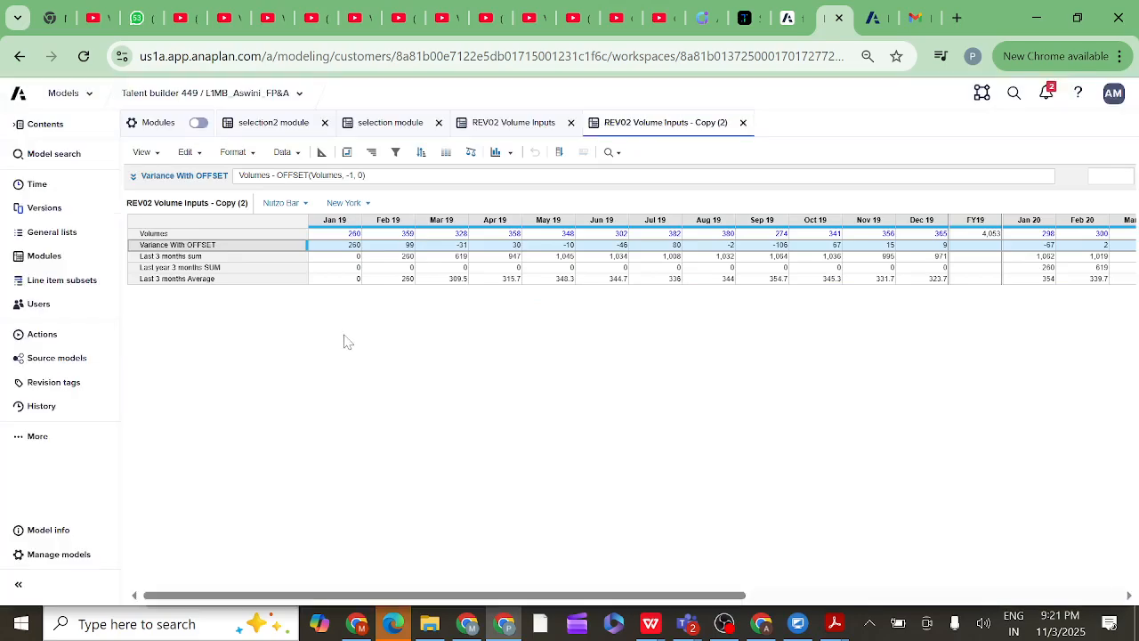
# Compare the Feb 19 and Mar 19 Variance With OFFSET cells with the monthly Volumes under the hard-coded -1 offset
pyautogui.click(397, 249)
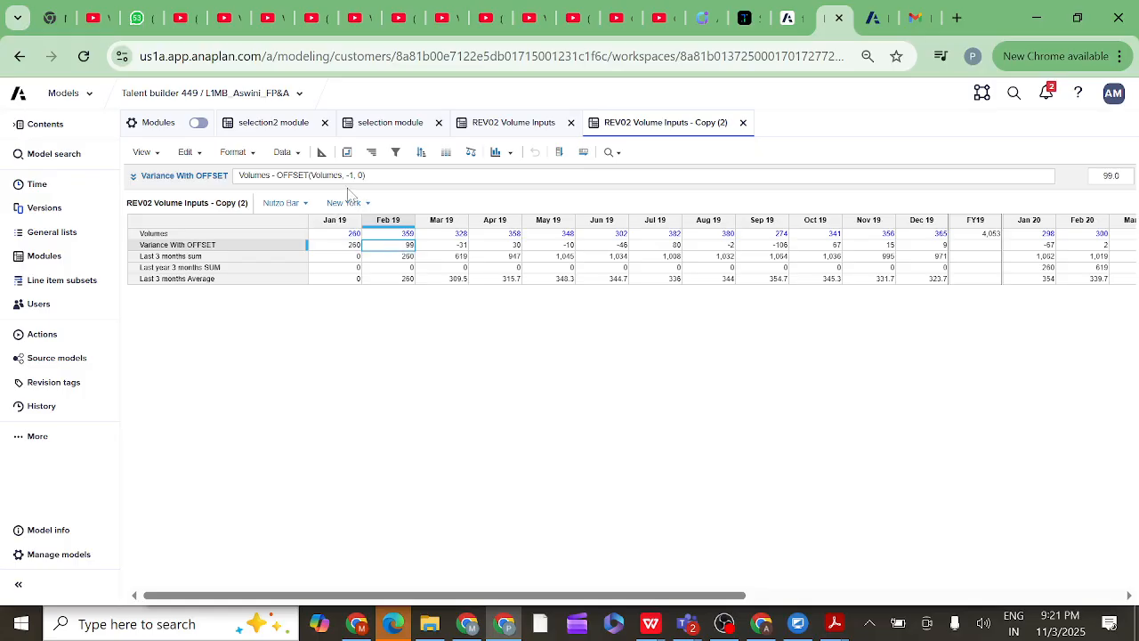
pyautogui.click(451, 246)
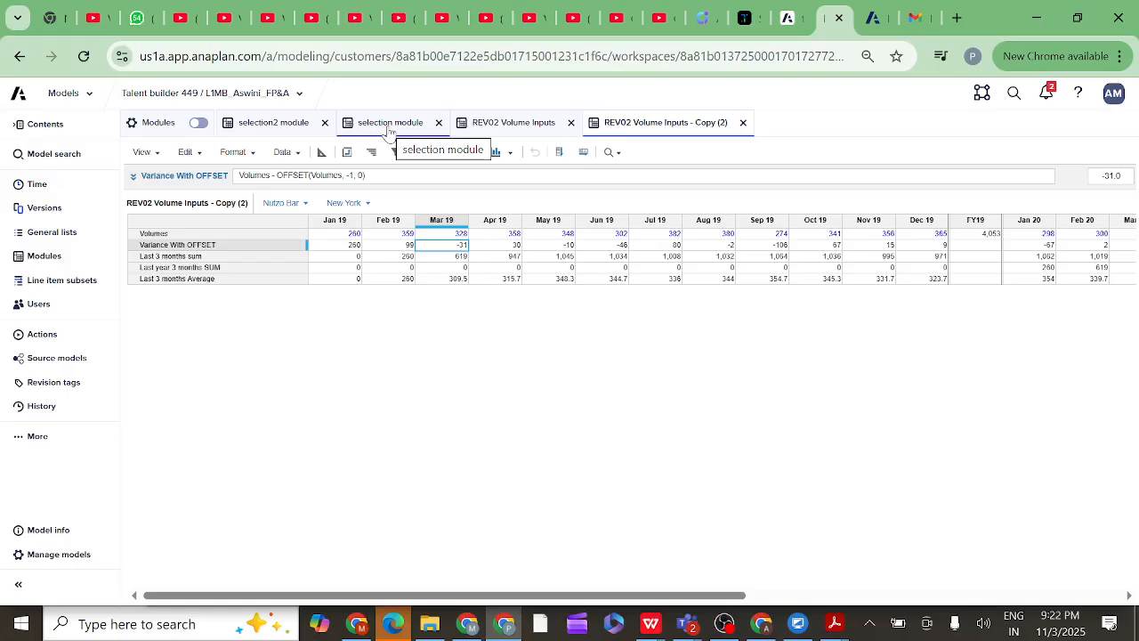
pyautogui.click(242, 250)
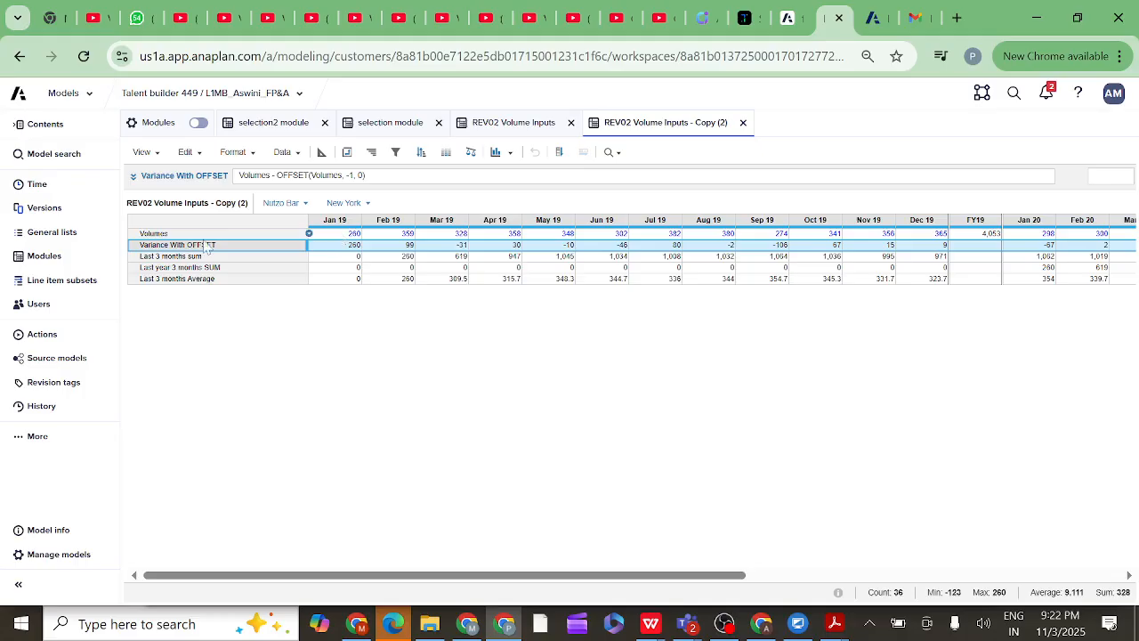
# Review the Amount of months input and the Amount of months stg formula in selection module
pyautogui.click(389, 131)
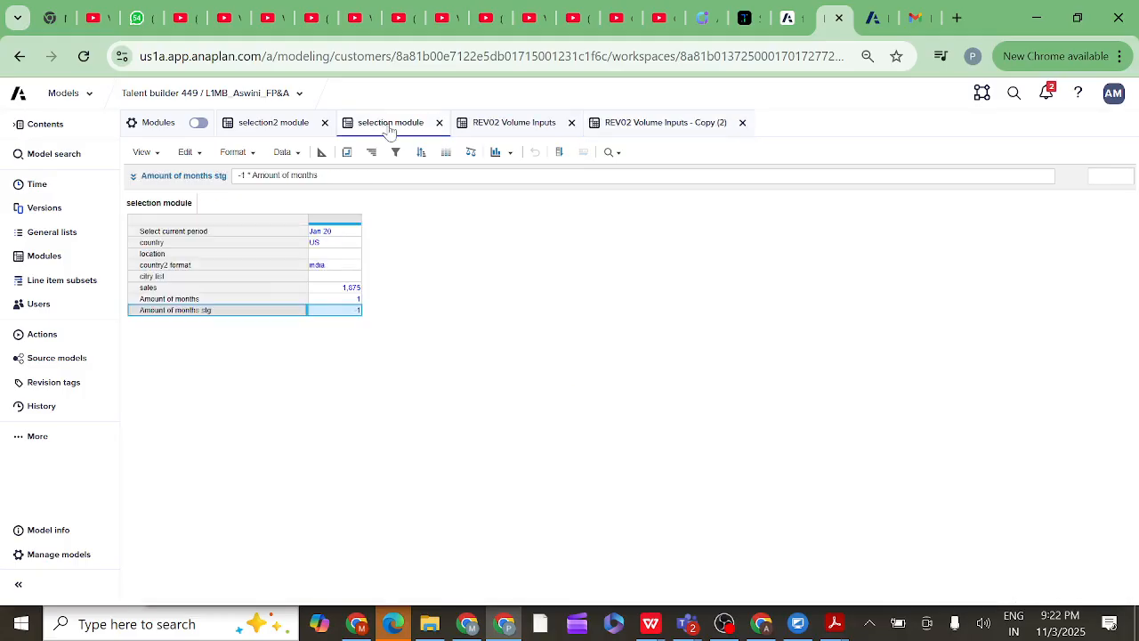
pyautogui.doubleClick(347, 299)
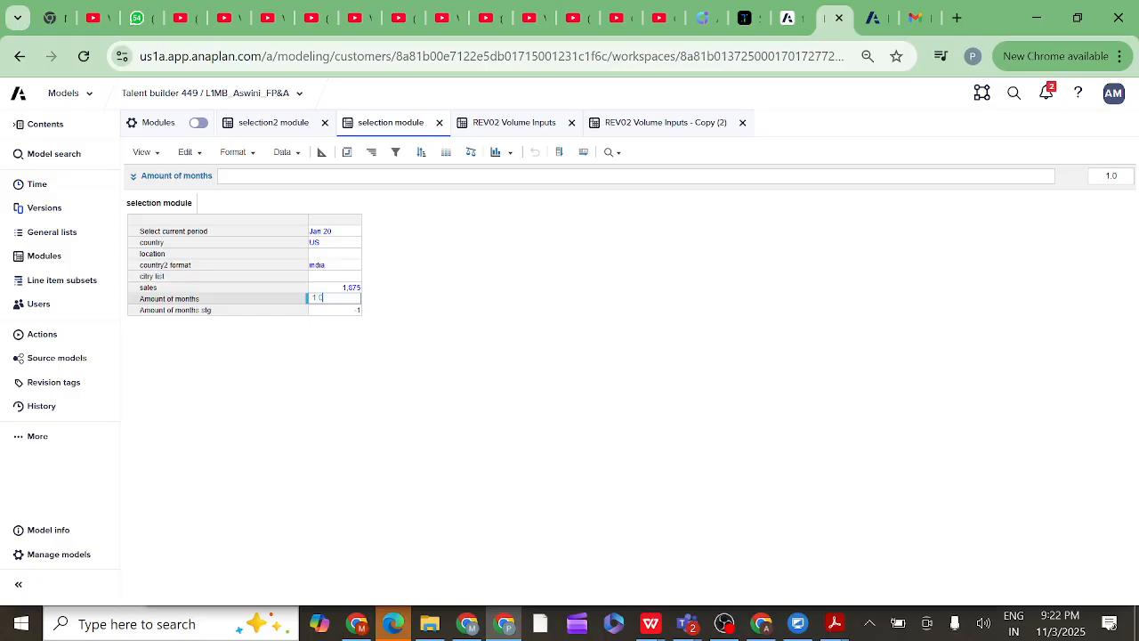
pyautogui.click(279, 313)
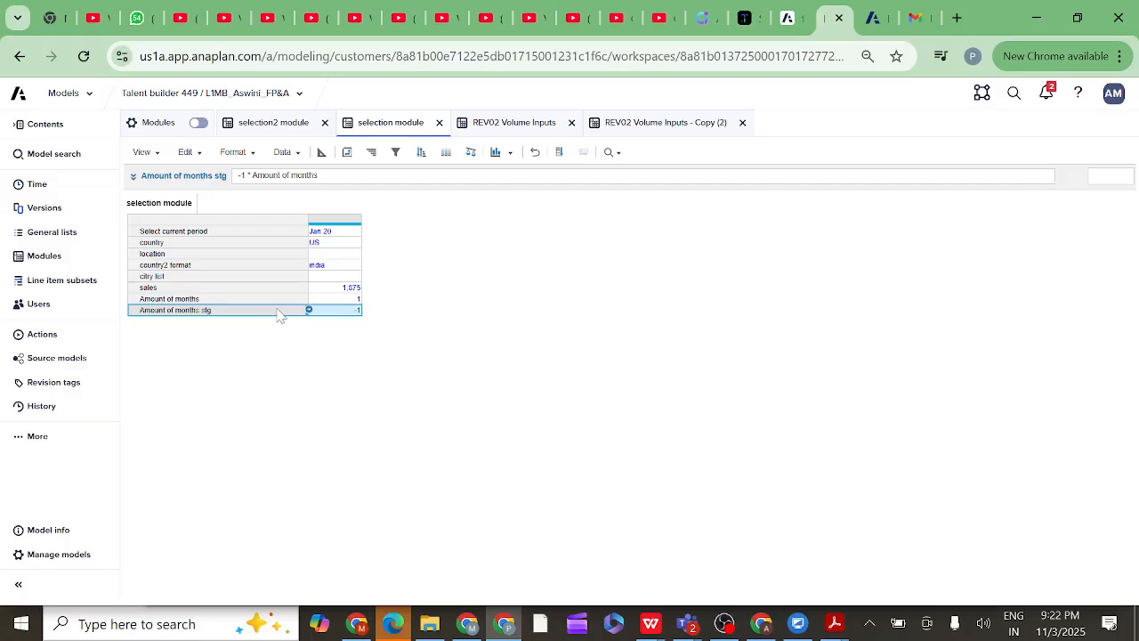
pyautogui.click(328, 301)
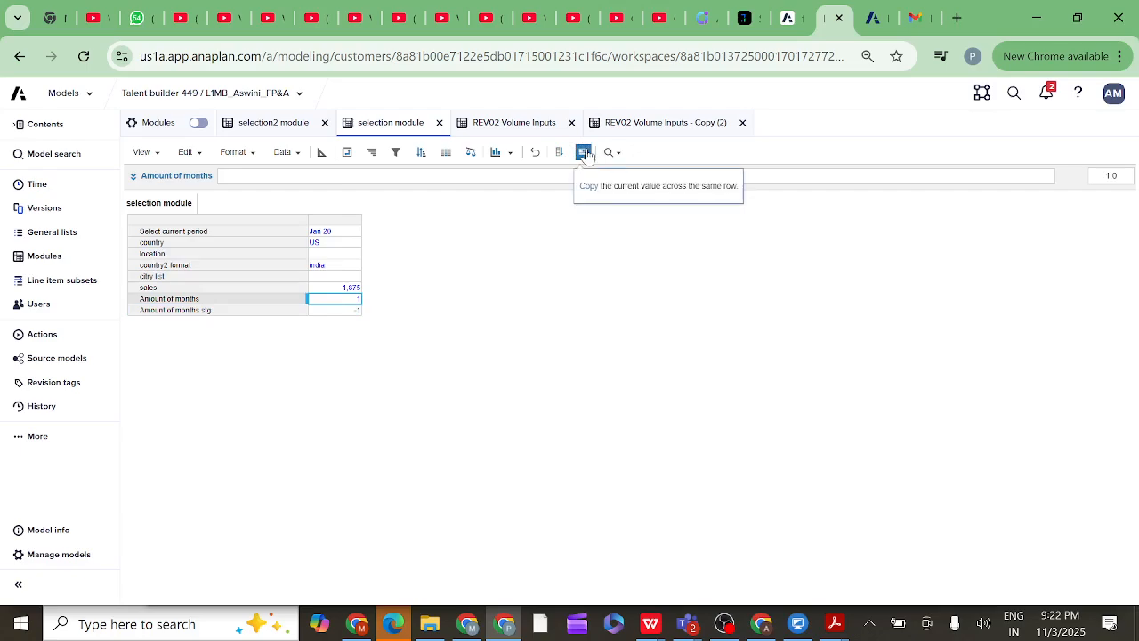
pyautogui.click(278, 299)
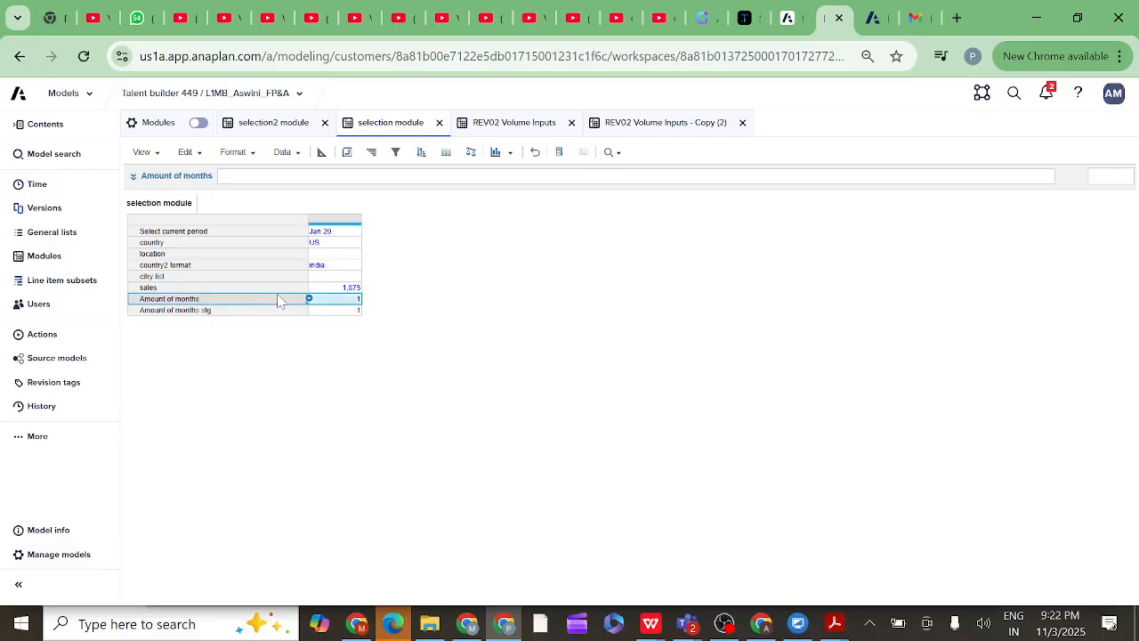
pyautogui.click(266, 311)
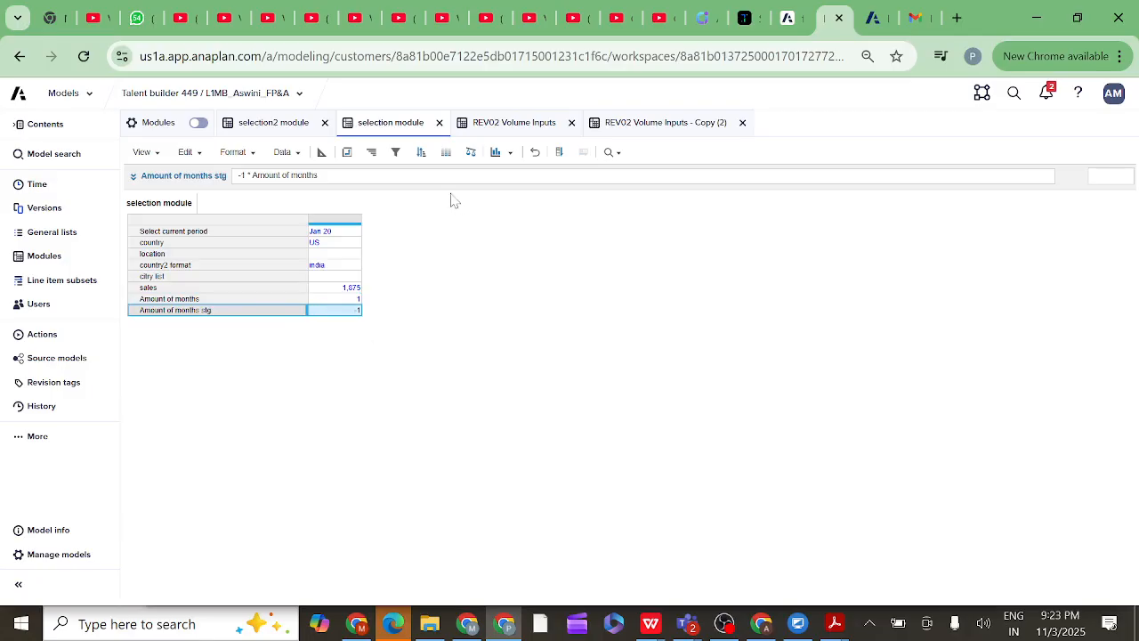
# Replace the -1 argument in the Variance With OFFSET formula with selection module.Amount of months stg and apply the formula
pyautogui.click(623, 125)
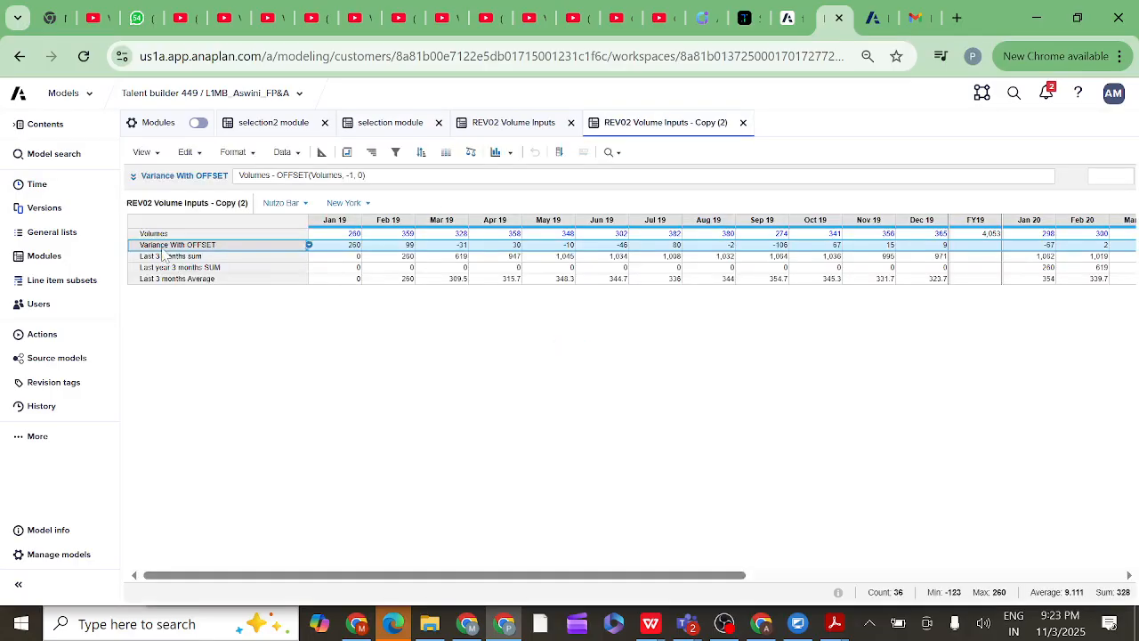
pyautogui.click(133, 178)
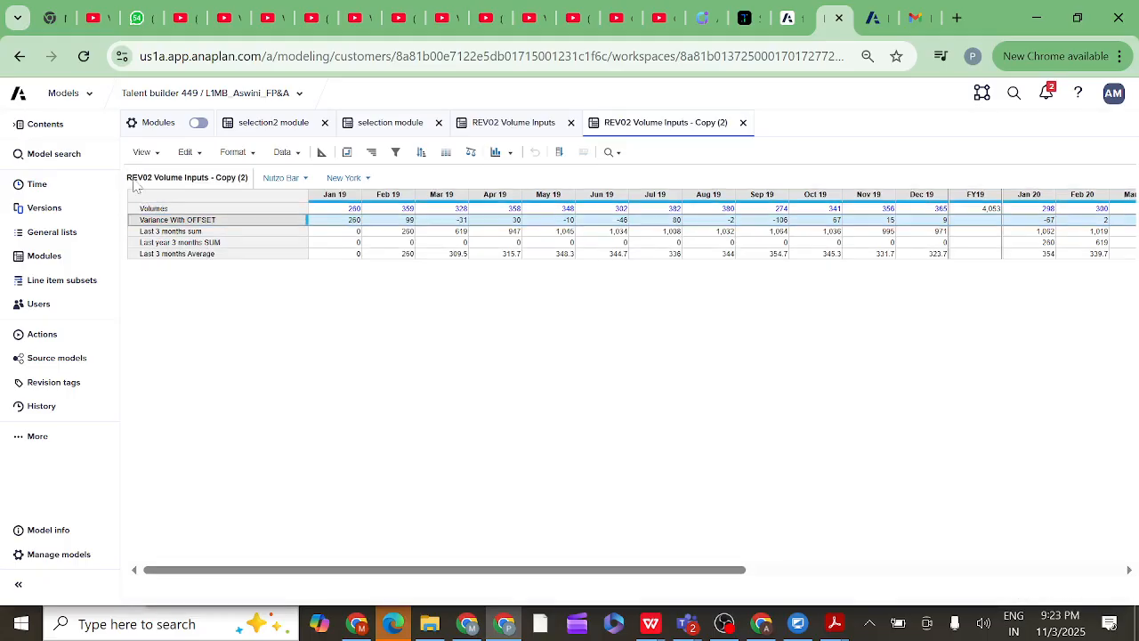
pyautogui.click(291, 463)
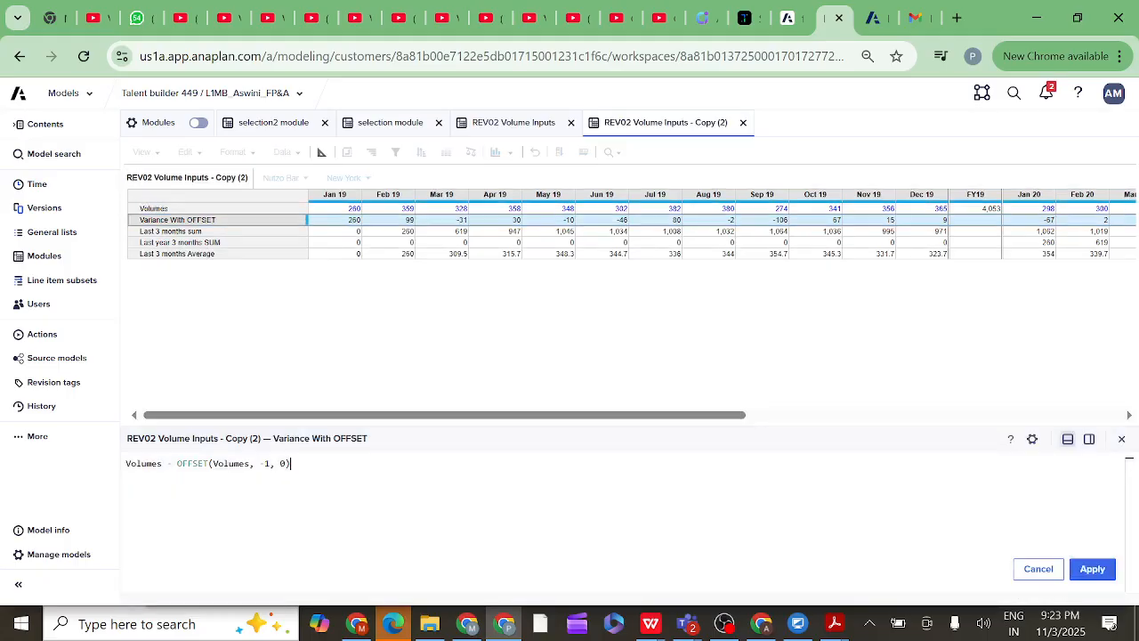
pyautogui.click(270, 463)
pyautogui.press('BackSpace')
pyautogui.press('BackSpace')
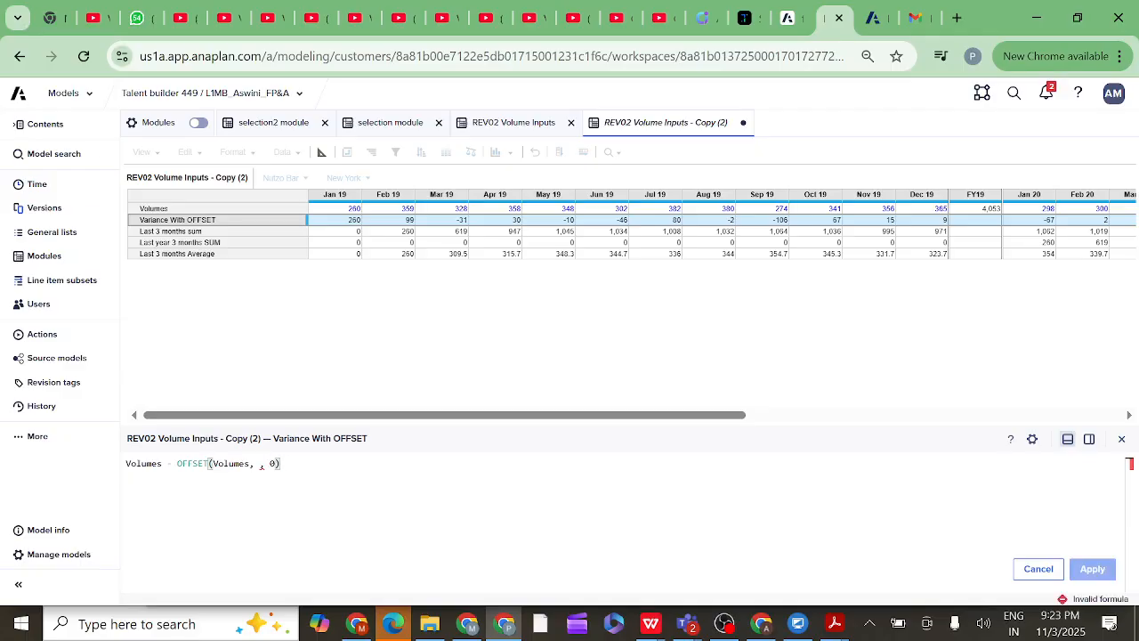
pyautogui.click(390, 122)
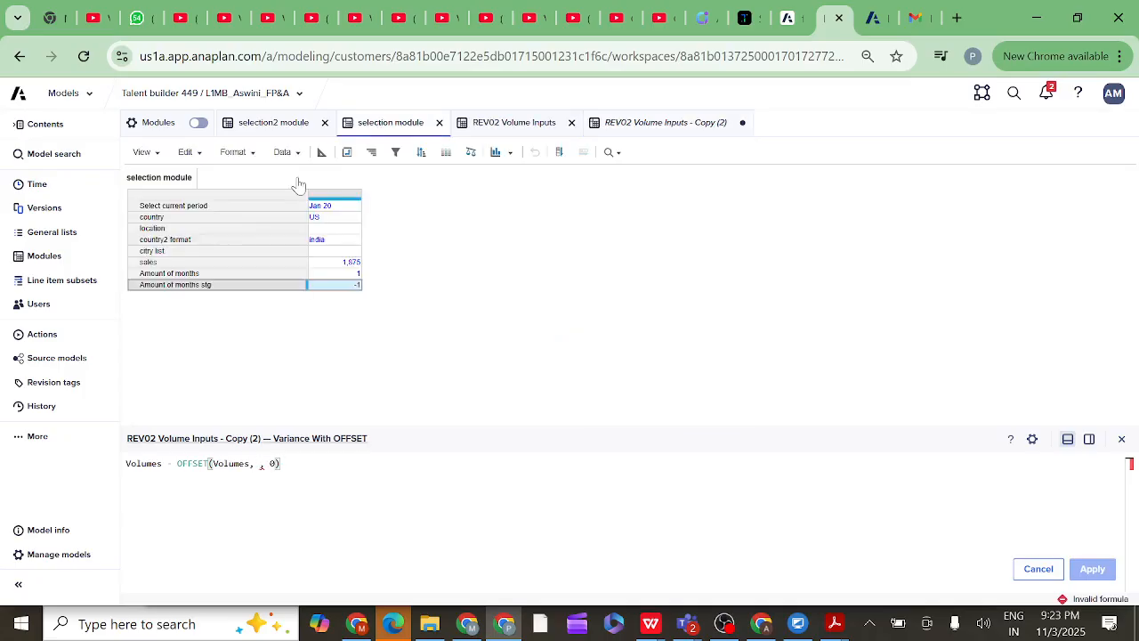
pyautogui.click(185, 291)
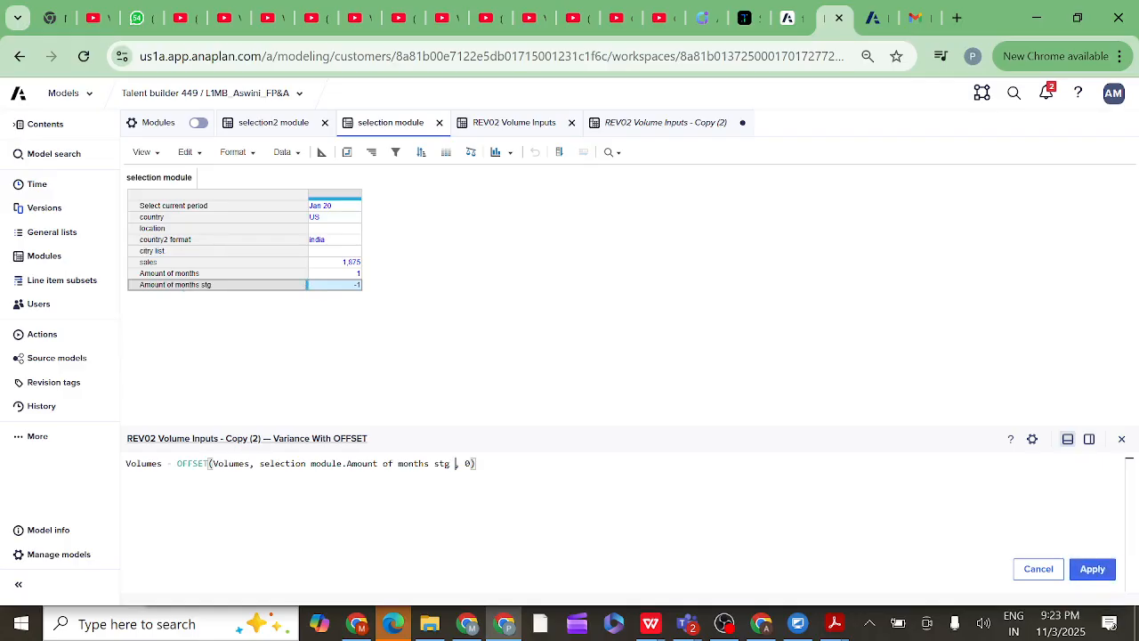
pyautogui.click(1094, 570)
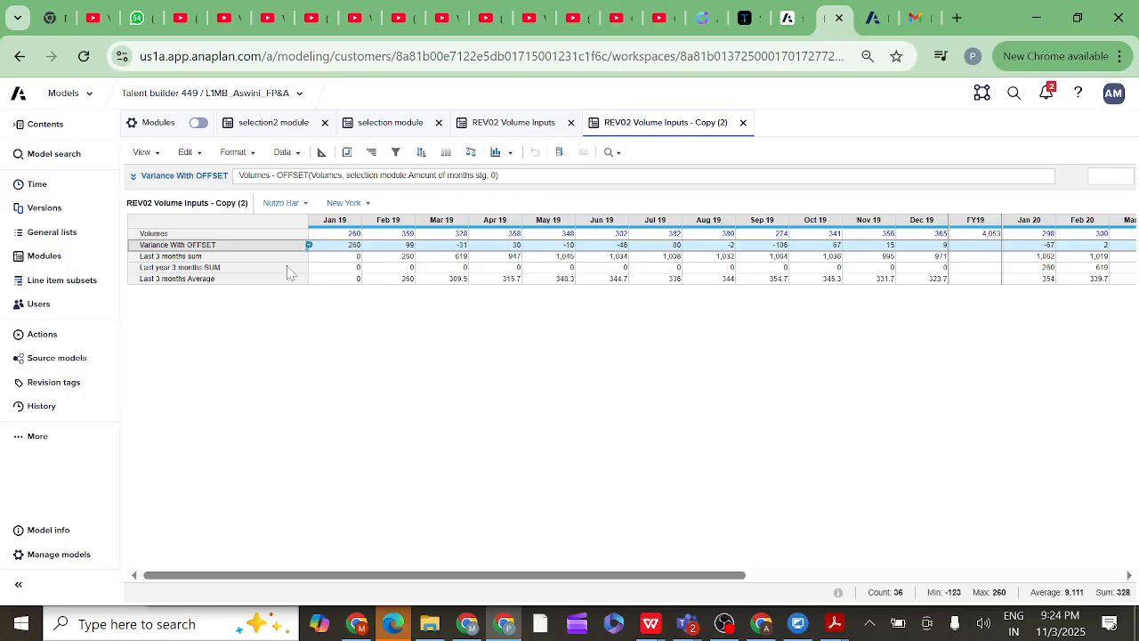
pyautogui.click(399, 131)
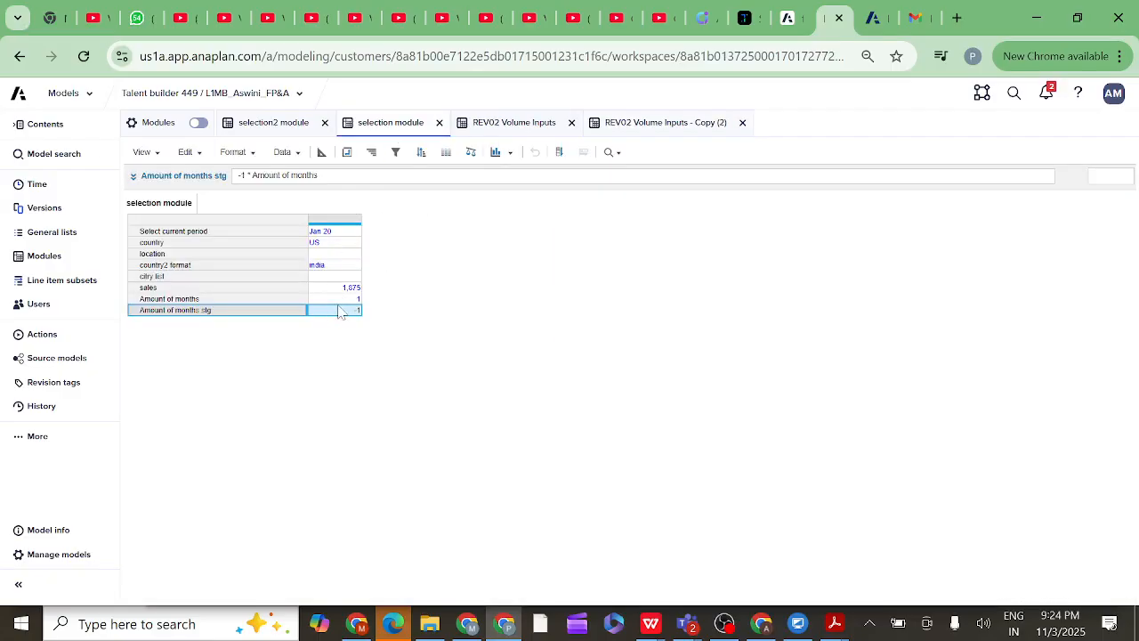
pyautogui.click(513, 127)
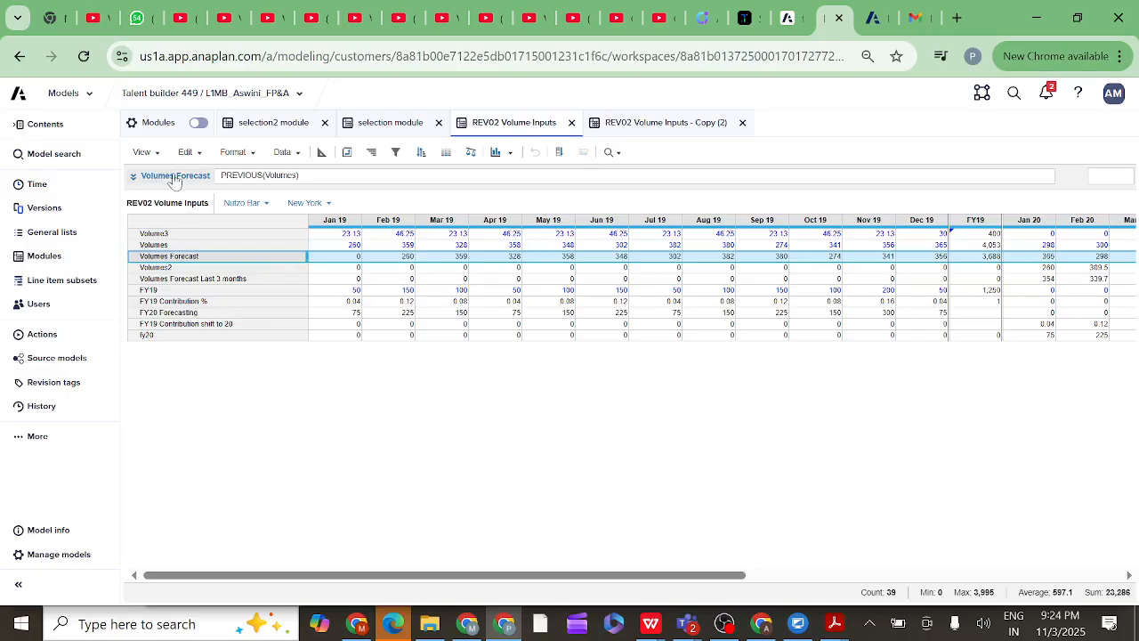
pyautogui.click(157, 154)
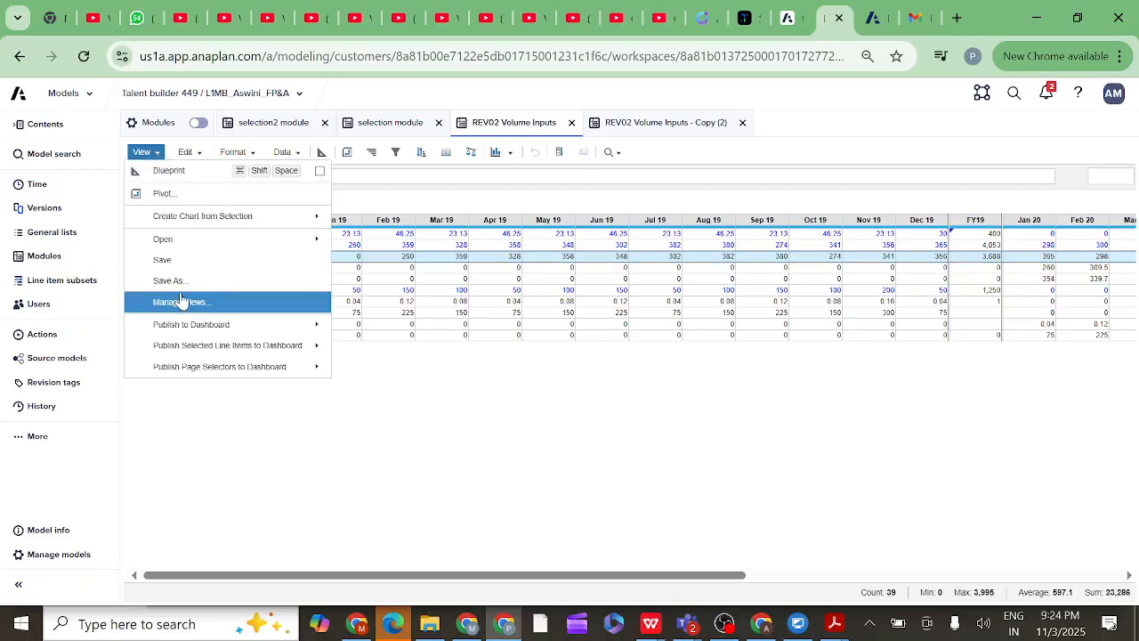
pyautogui.moveTo(234, 365)
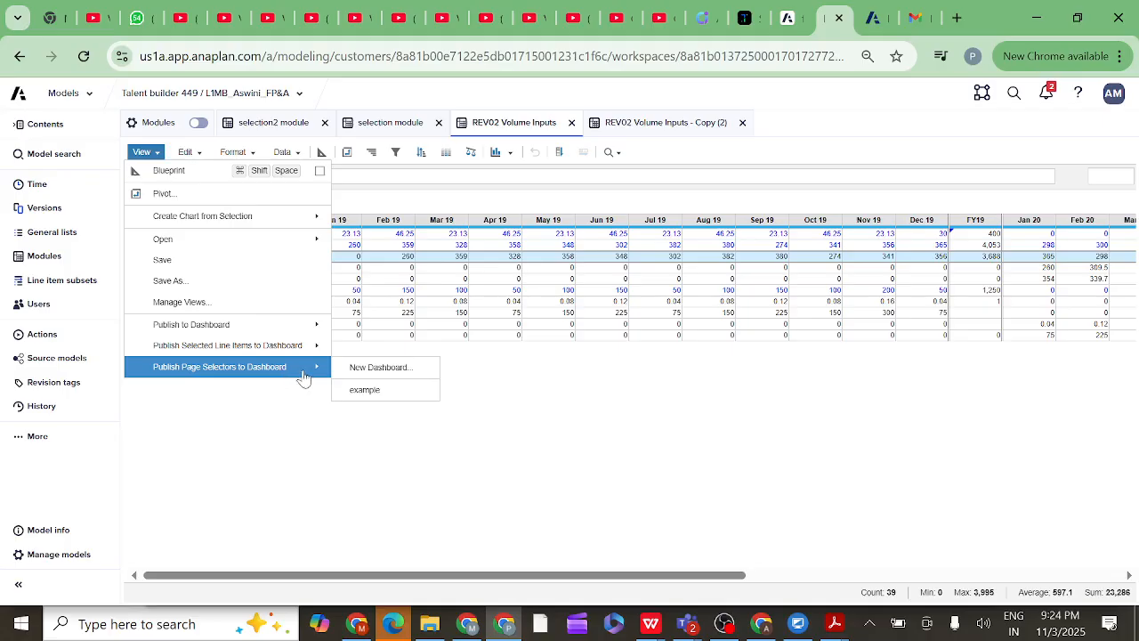
pyautogui.click(363, 394)
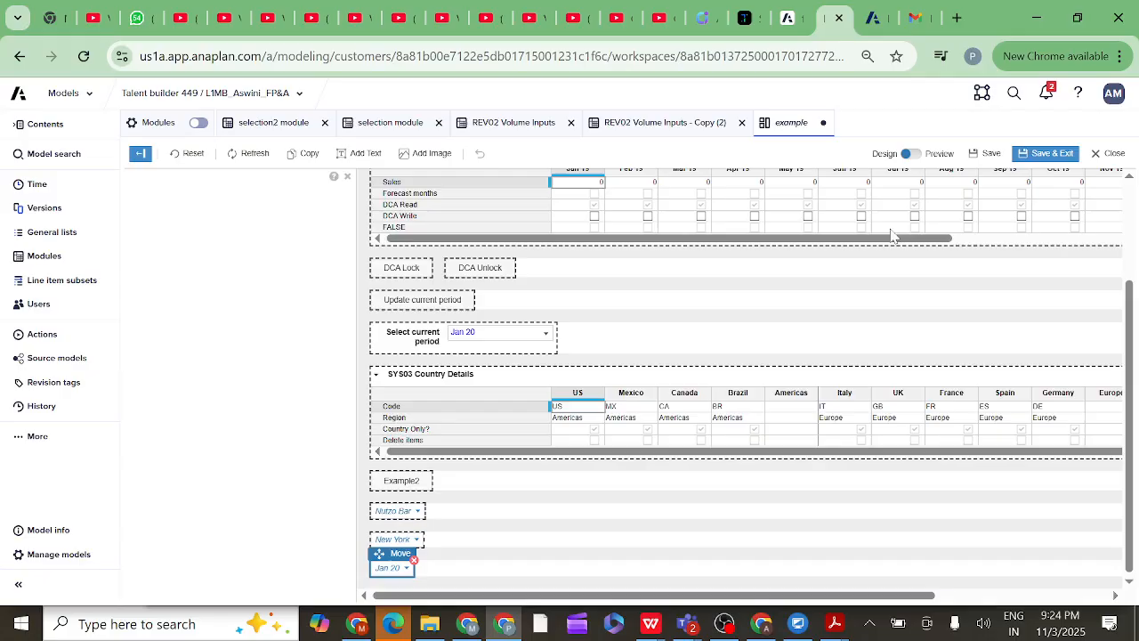
pyautogui.scroll(2, 796, 317)
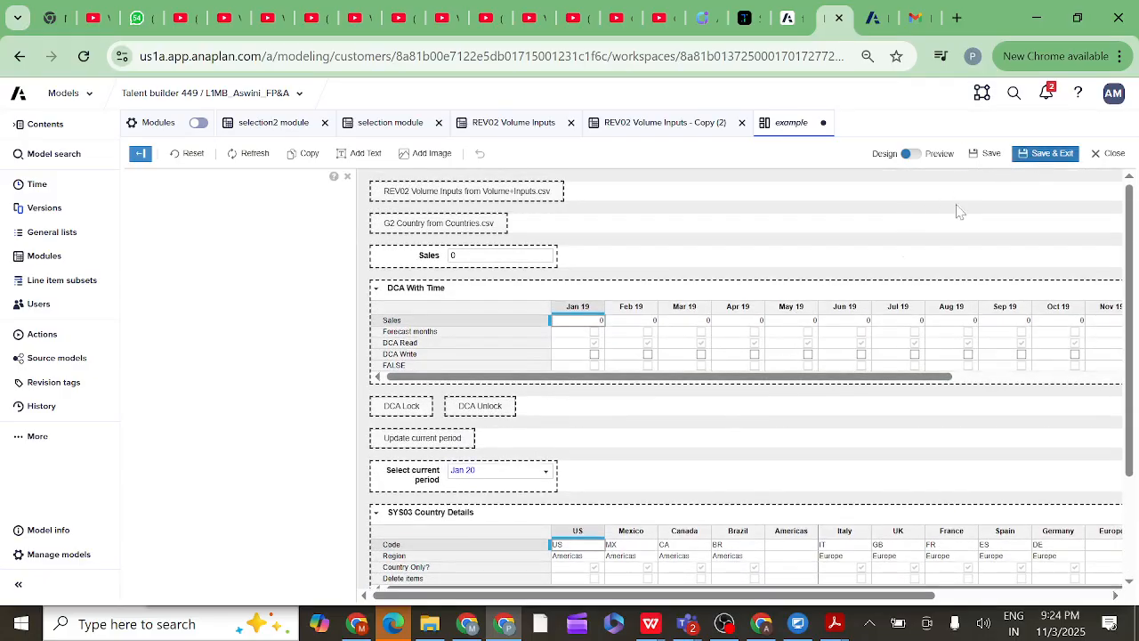
pyautogui.scroll(-2, 801, 356)
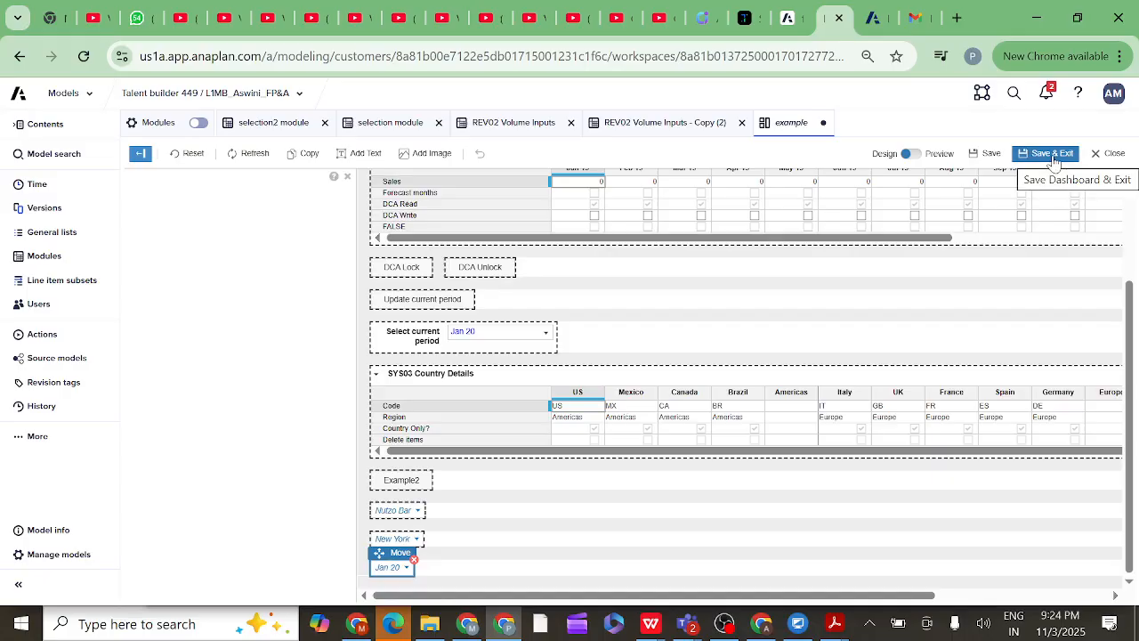
pyautogui.click(1109, 155)
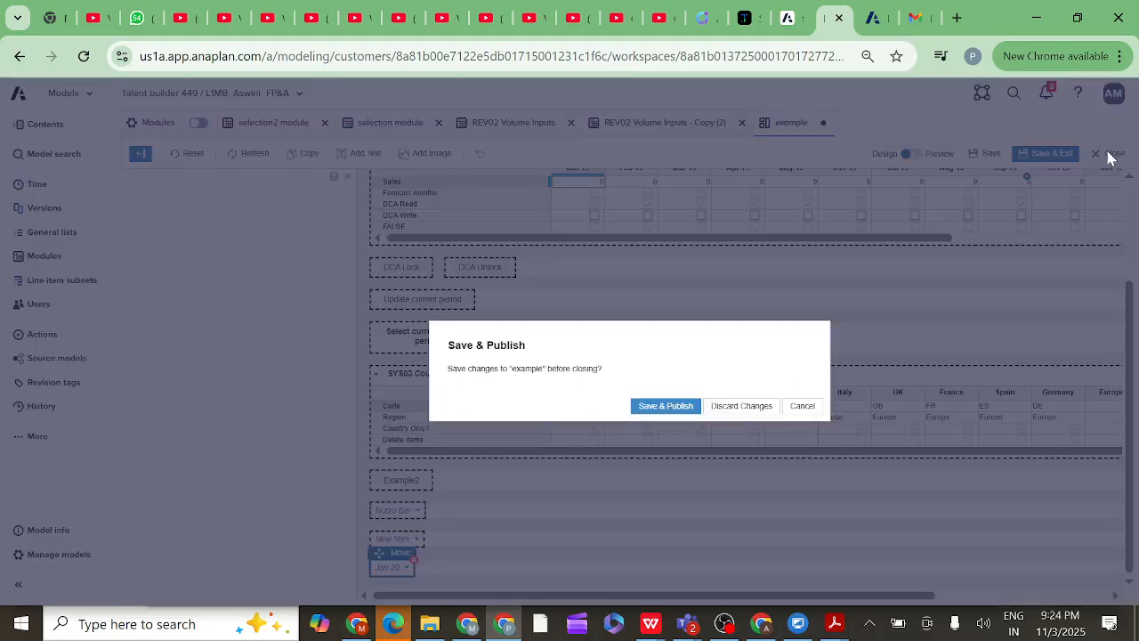
pyautogui.click(731, 411)
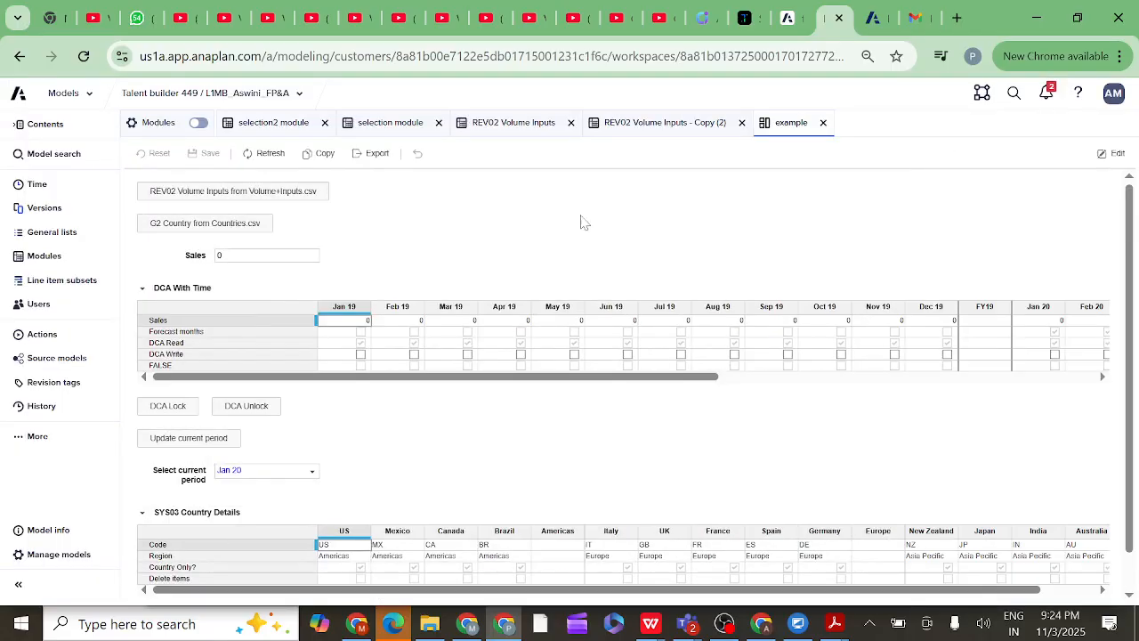
pyautogui.click(635, 130)
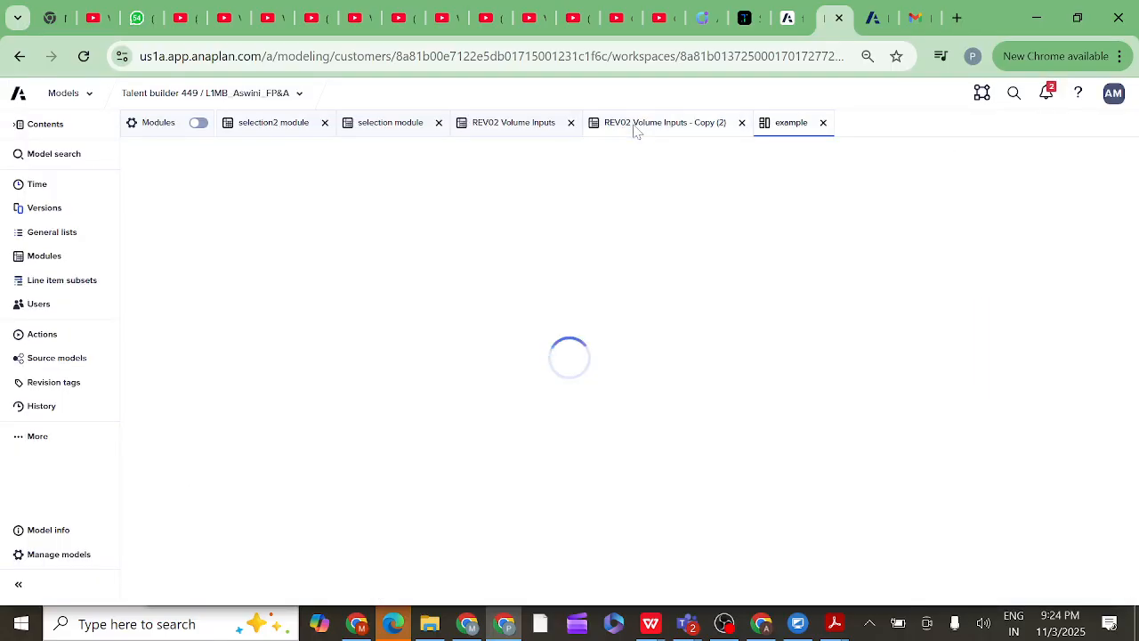
pyautogui.click(239, 284)
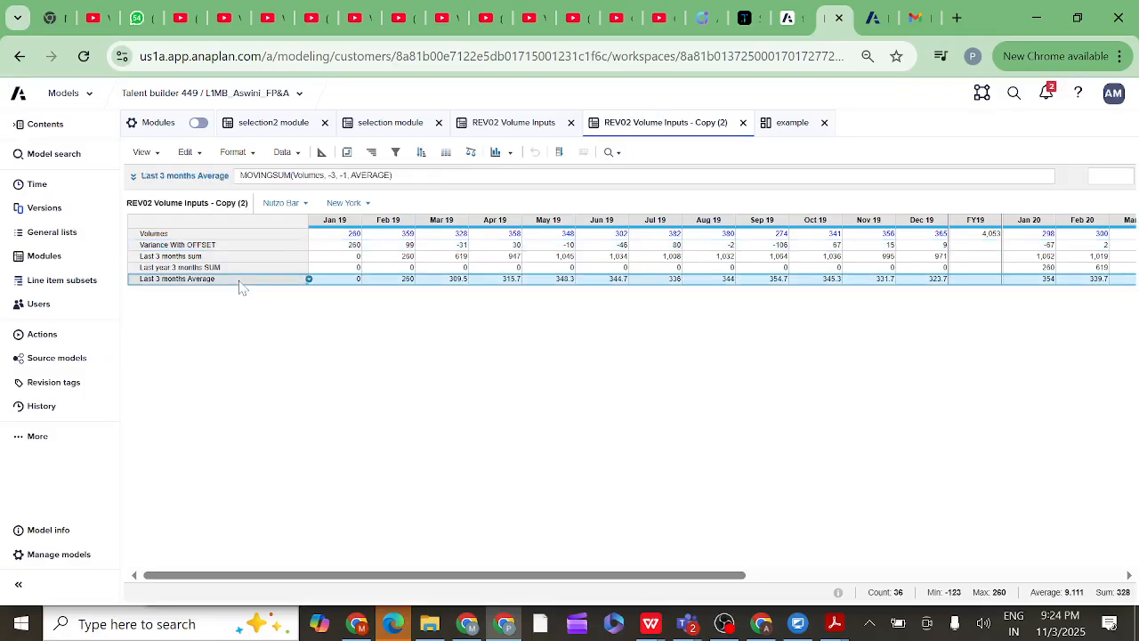
pyautogui.click(167, 224)
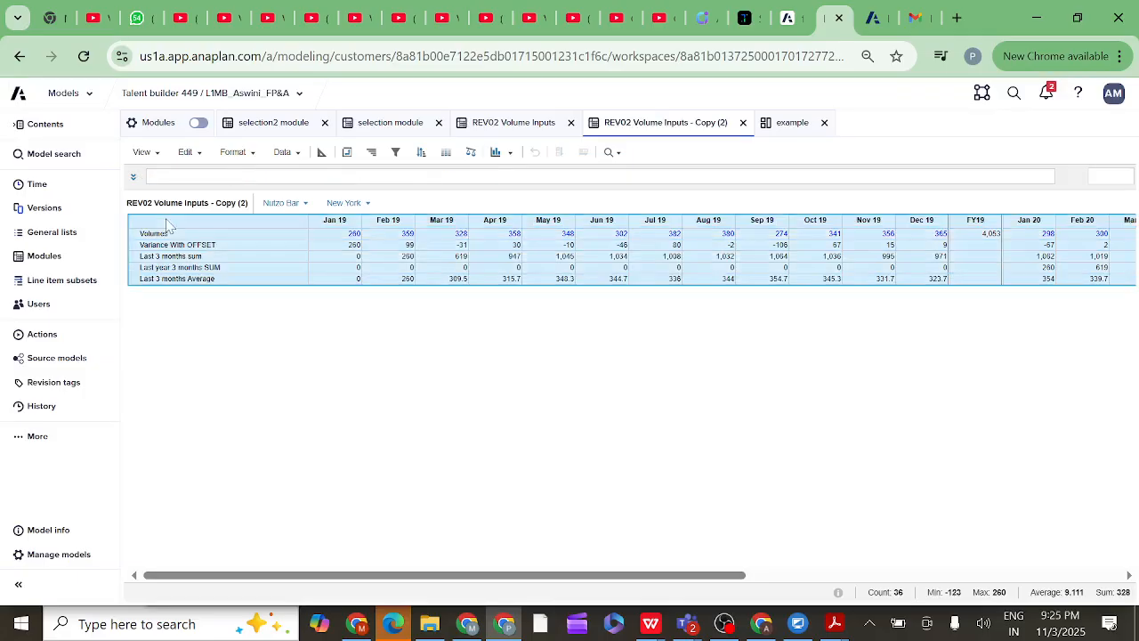
pyautogui.click(157, 155)
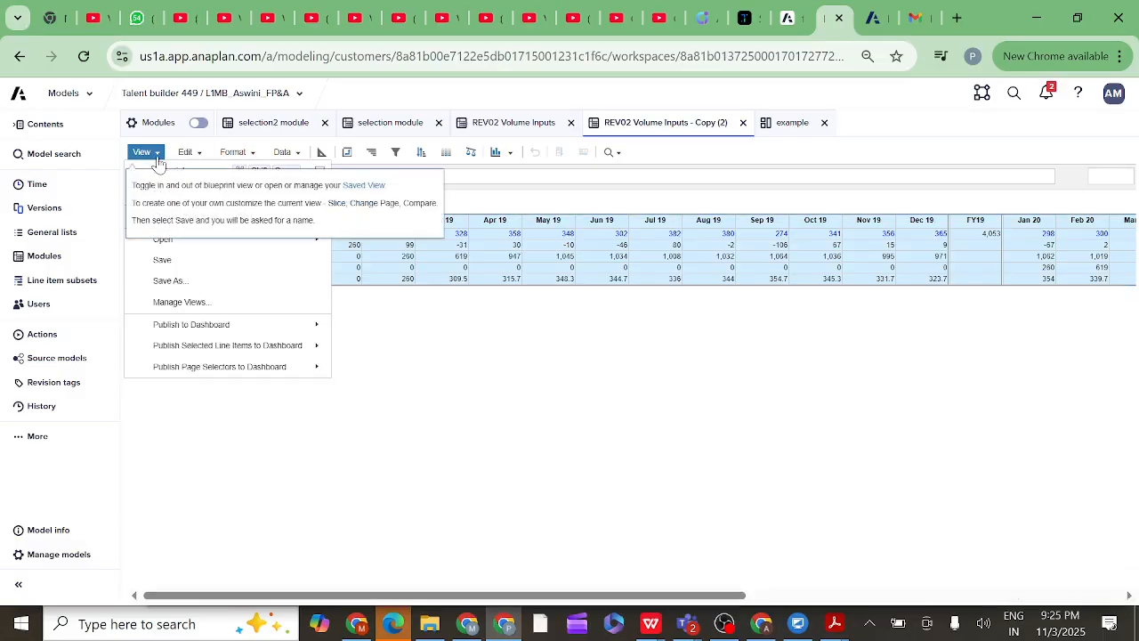
pyautogui.moveTo(197, 372)
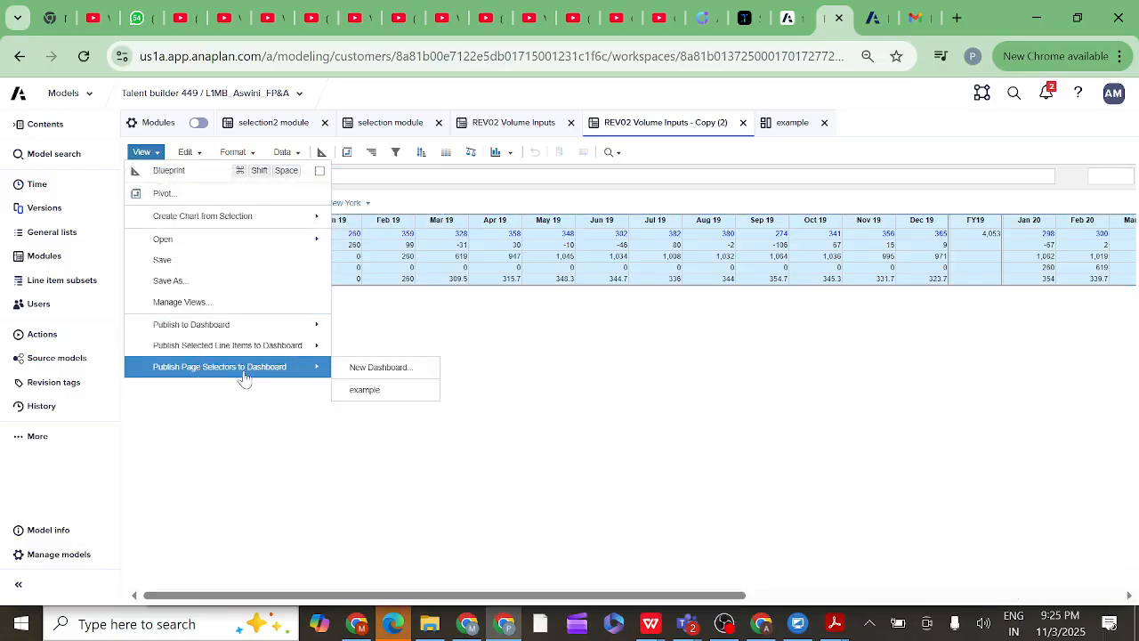
pyautogui.click(364, 392)
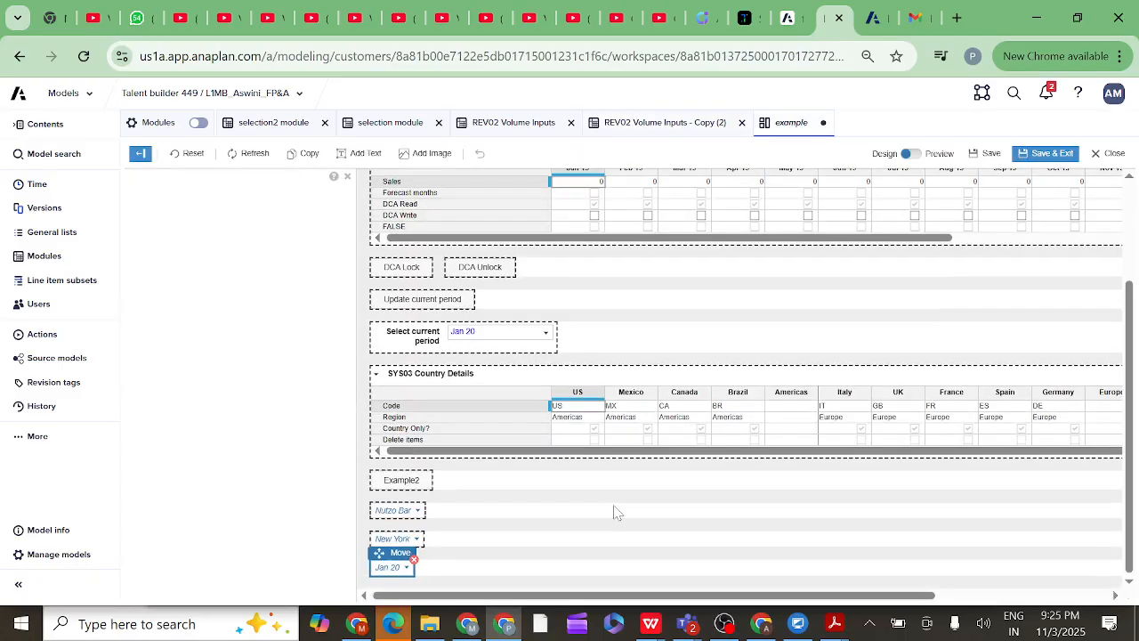
pyautogui.scroll(3, 614, 513)
pyautogui.hscroll(3, 687, 481)
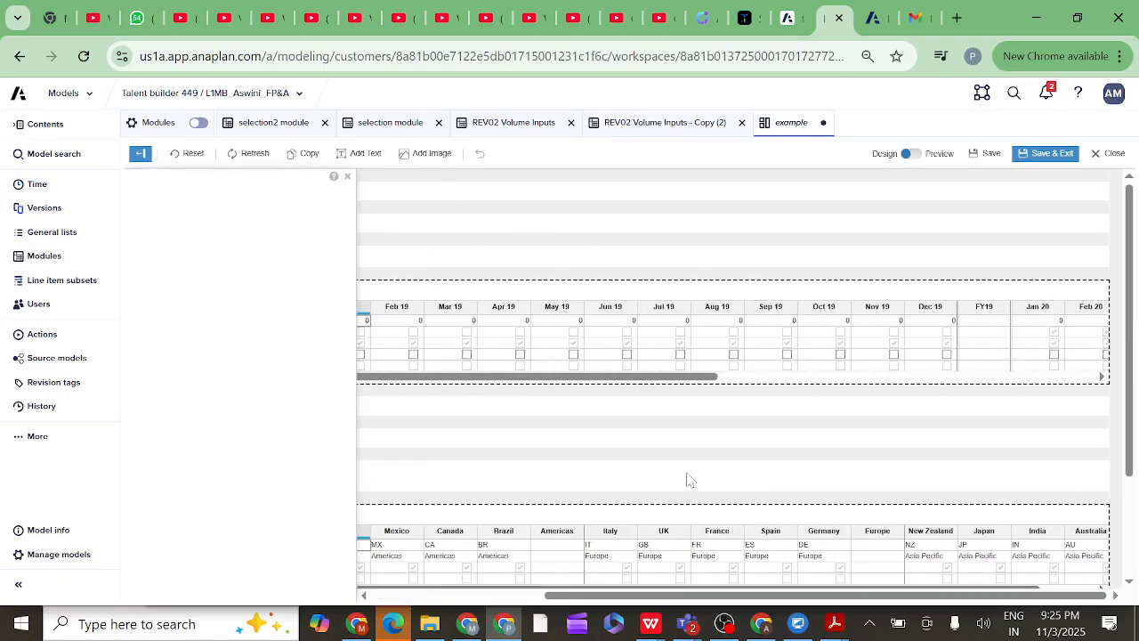
pyautogui.hscroll(-3, 688, 481)
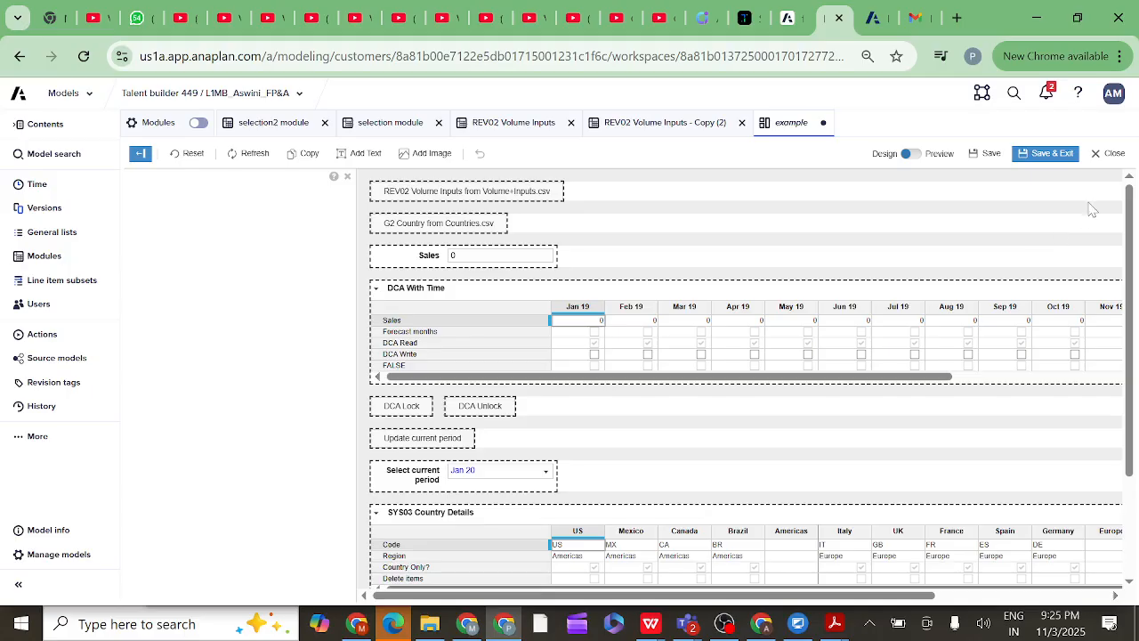
pyautogui.click(1109, 158)
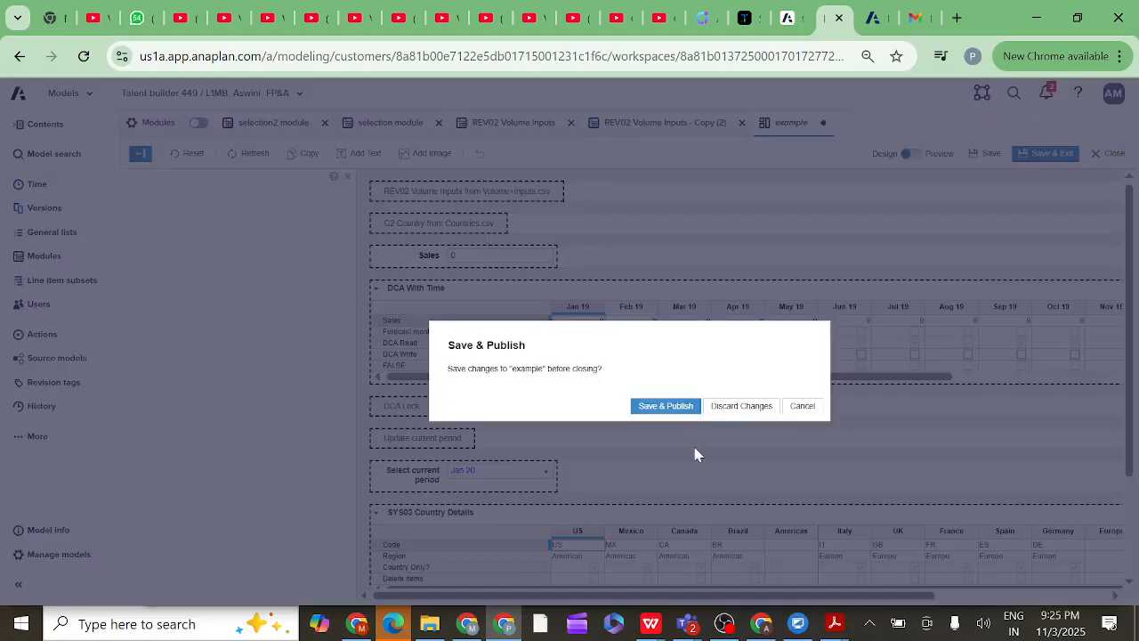
pyautogui.click(740, 407)
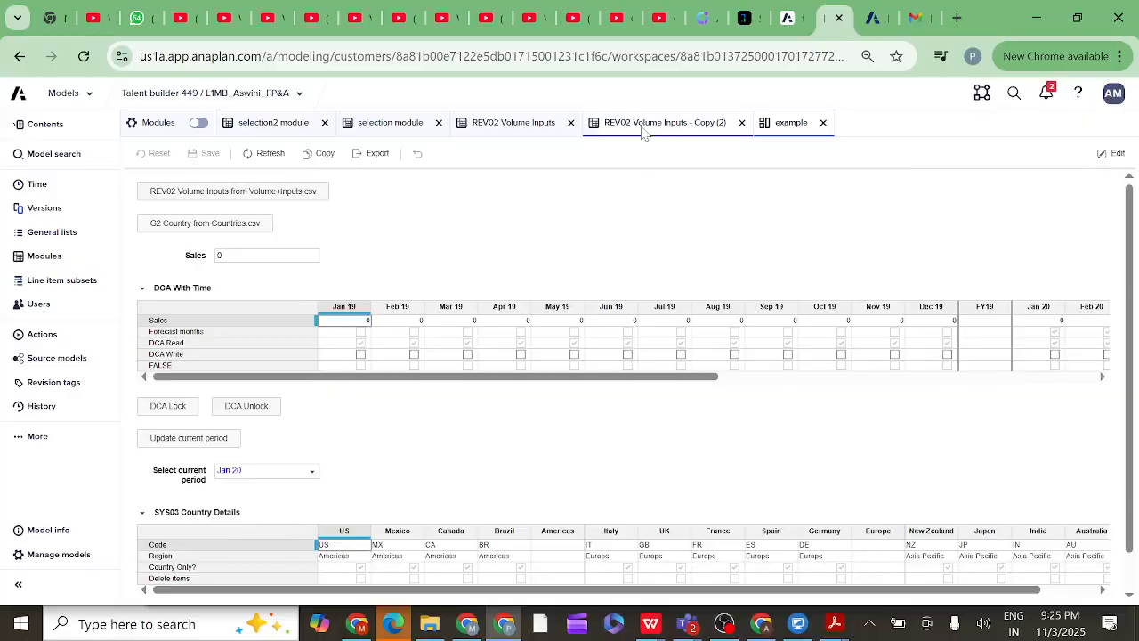
# Publish the REV02 Volume Inputs - Copy (2) module grid to the example dashboard and save the dashboard
pyautogui.click(643, 127)
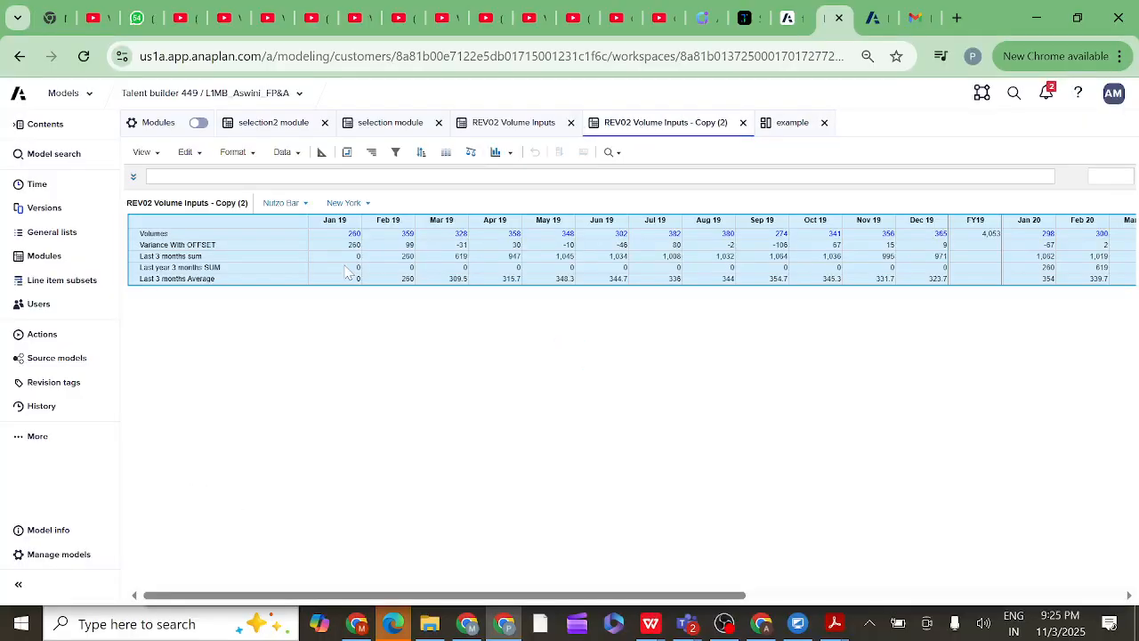
pyautogui.click(236, 268)
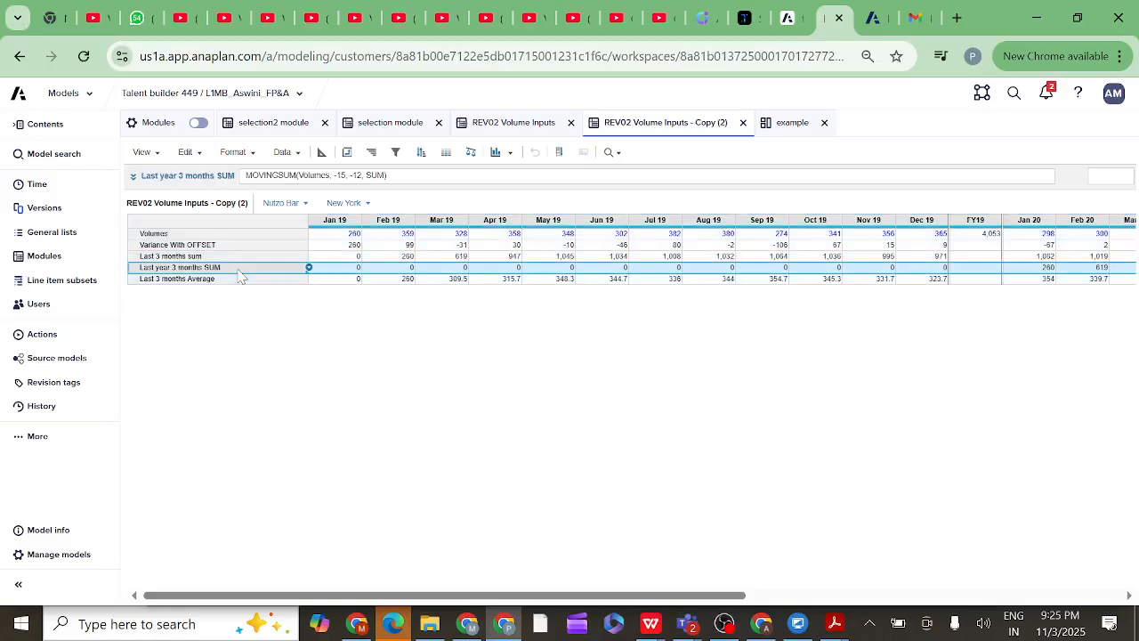
pyautogui.click(158, 154)
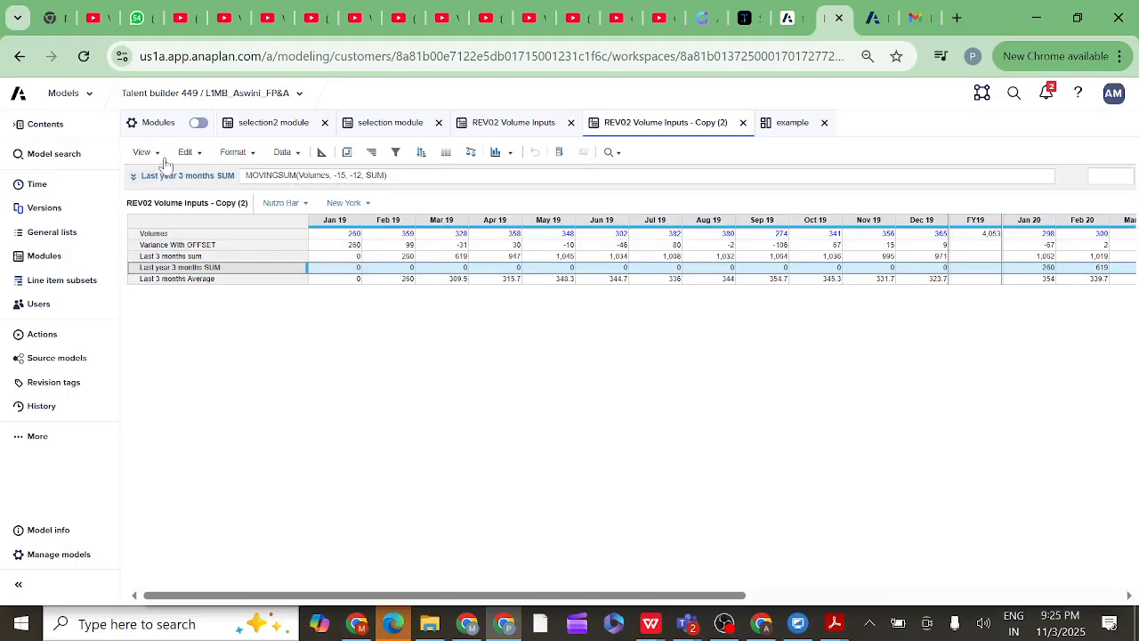
pyautogui.click(151, 153)
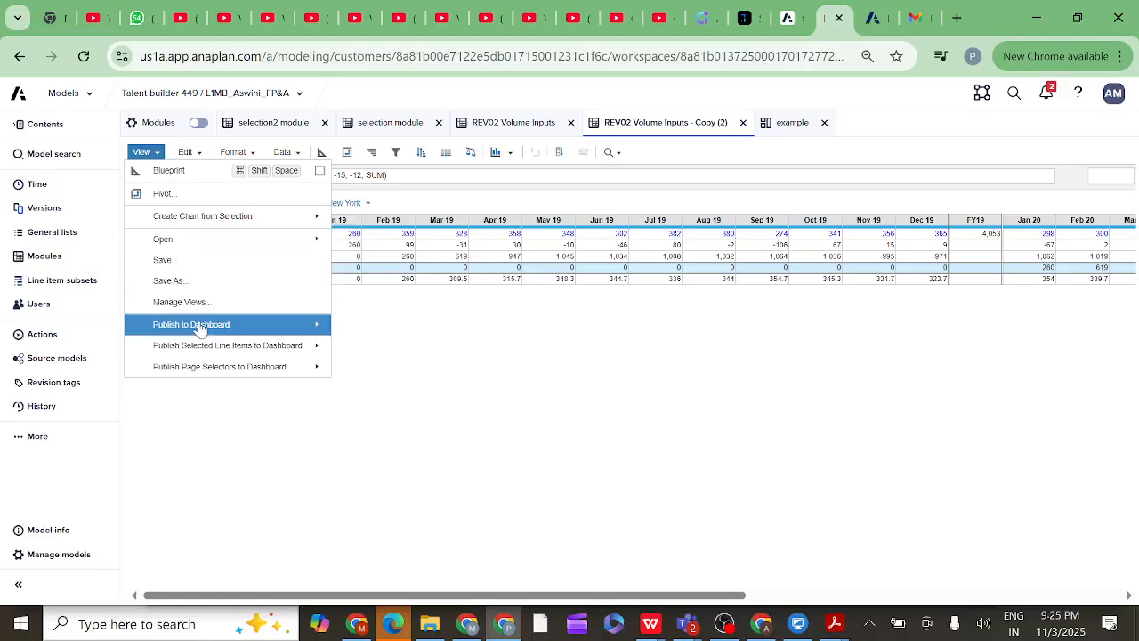
pyautogui.moveTo(203, 327)
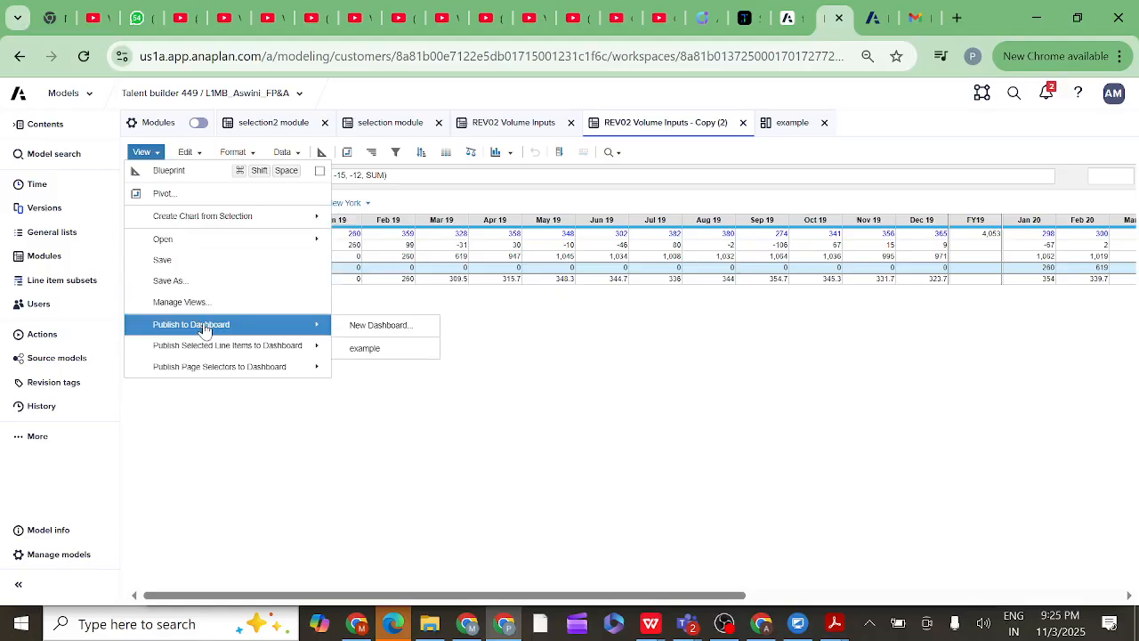
pyautogui.click(371, 351)
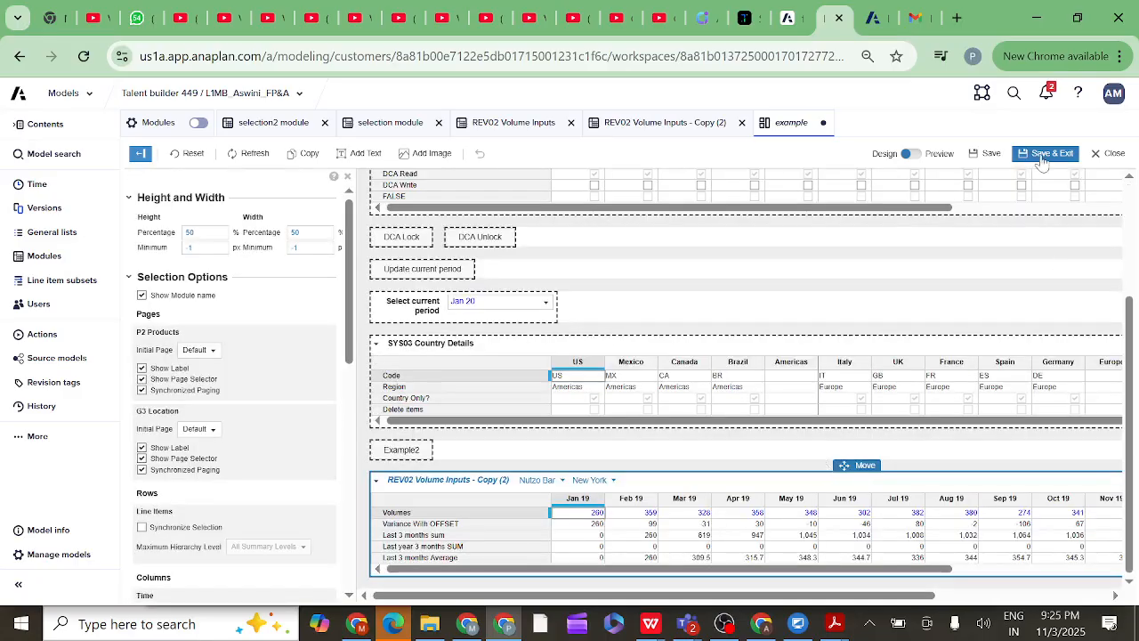
pyautogui.click(1044, 158)
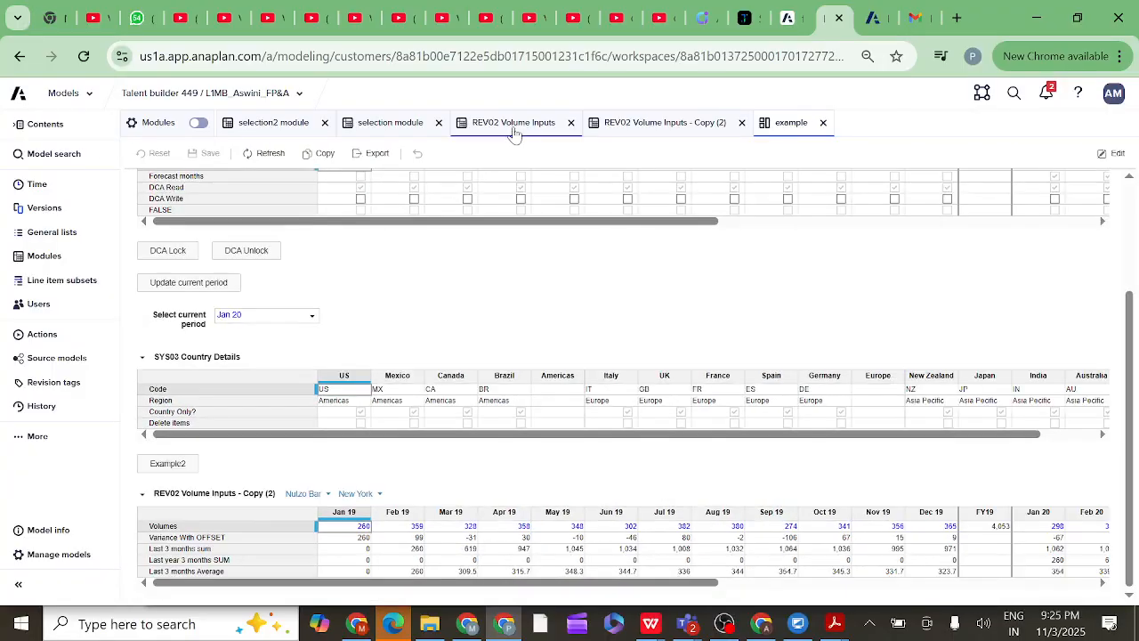
# Publish the selection module grid to the example dashboard below the volume grid and save the dashboard
pyautogui.click(386, 130)
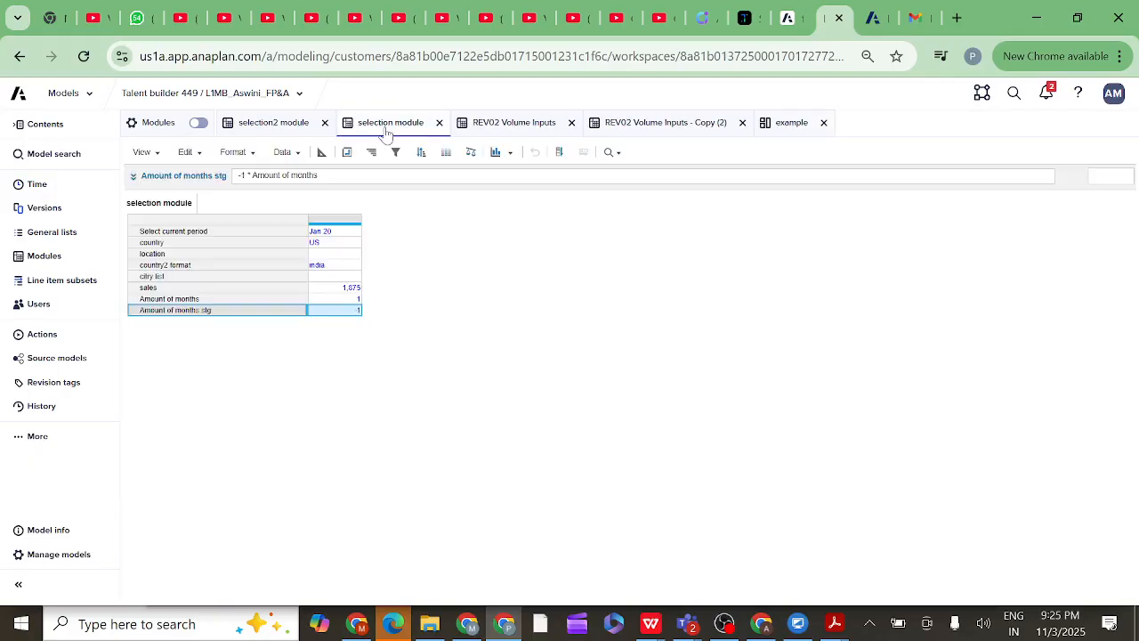
pyautogui.click(157, 153)
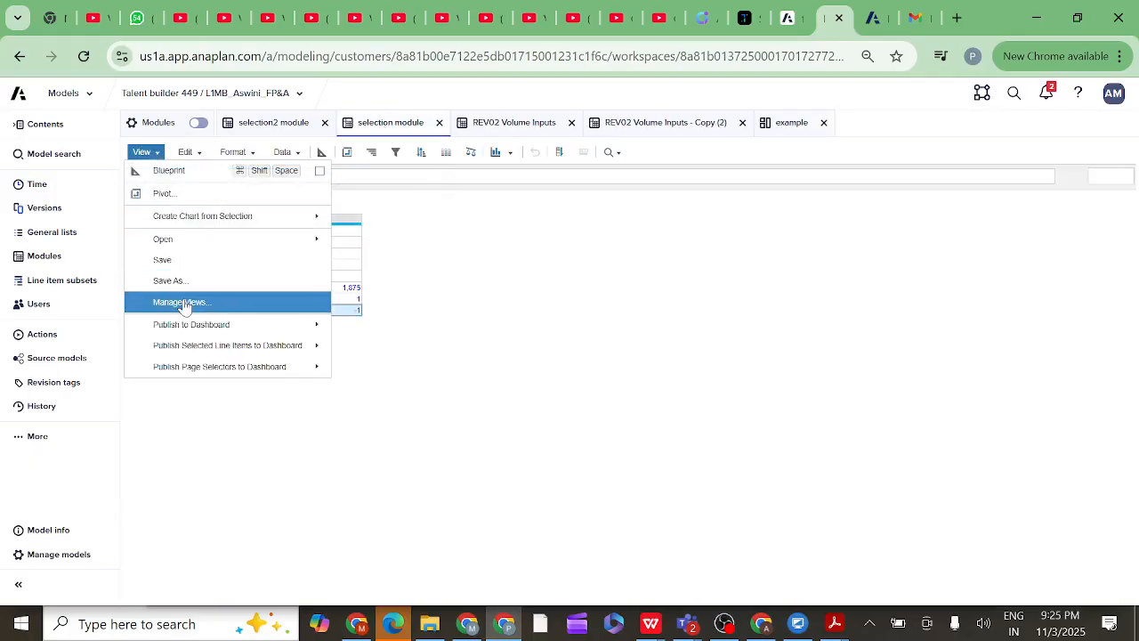
pyautogui.moveTo(213, 329)
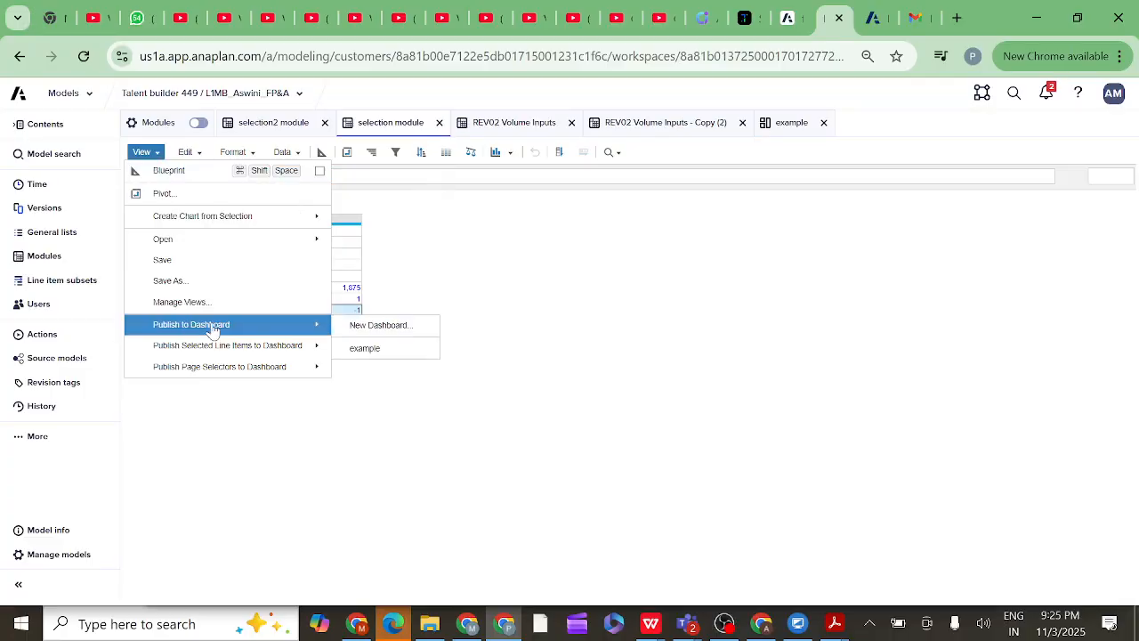
pyautogui.click(366, 350)
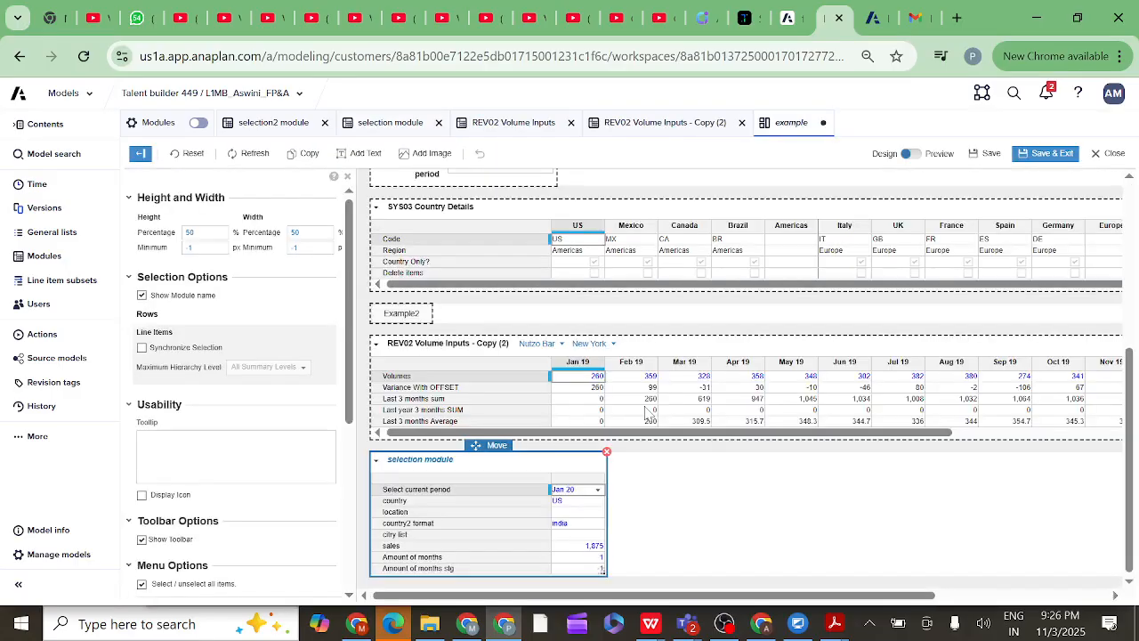
pyautogui.click(1051, 156)
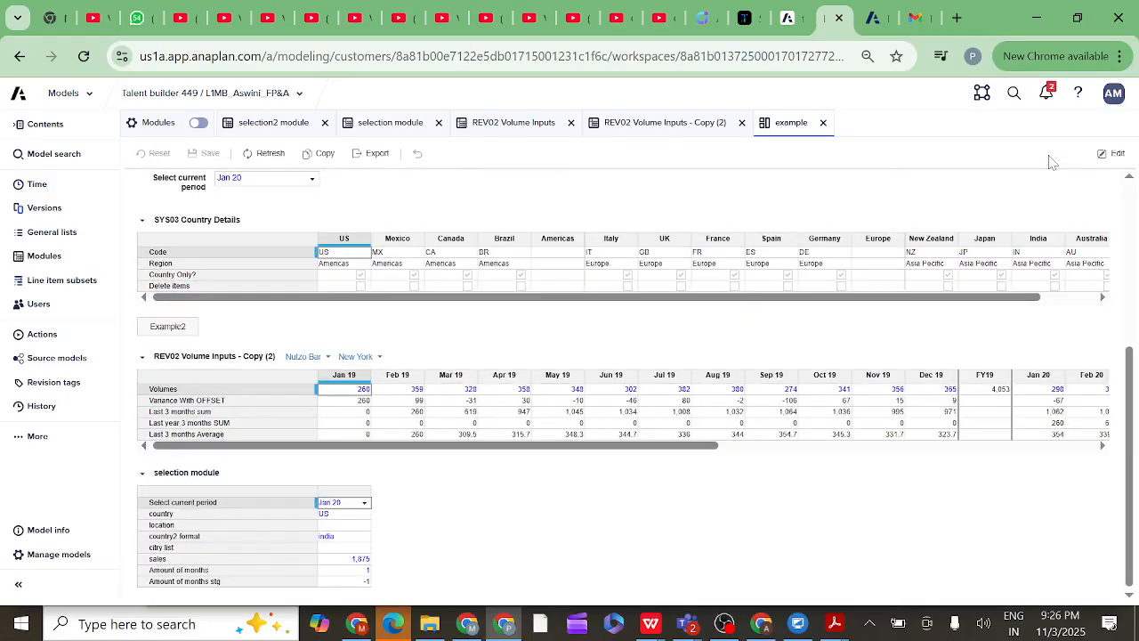
# Set Amount of months to 2 in the dashboard's selection module grid and check the Feb 19 Variance With OFFSET cell
pyautogui.click(342, 571)
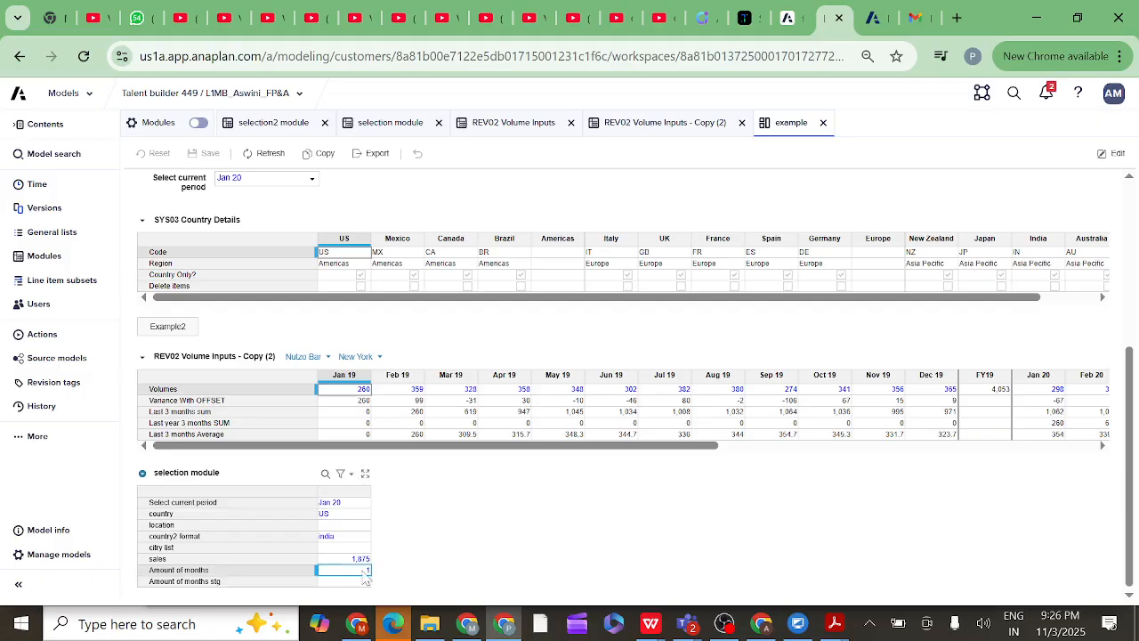
pyautogui.write('1.0')
pyautogui.click(462, 578)
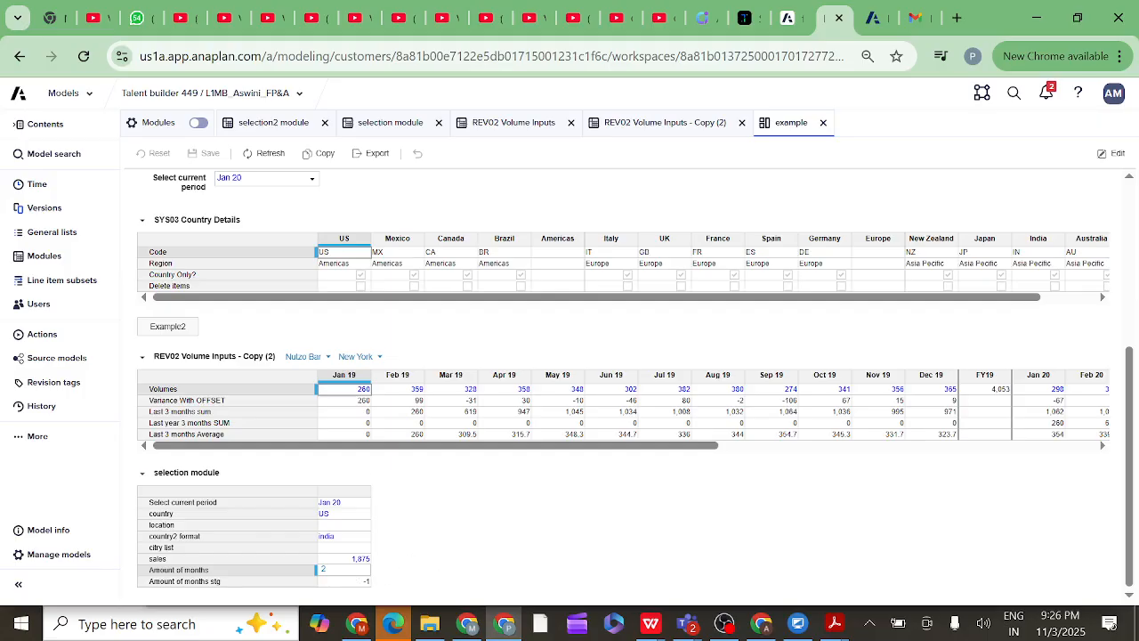
pyautogui.click(343, 569)
pyautogui.click(348, 583)
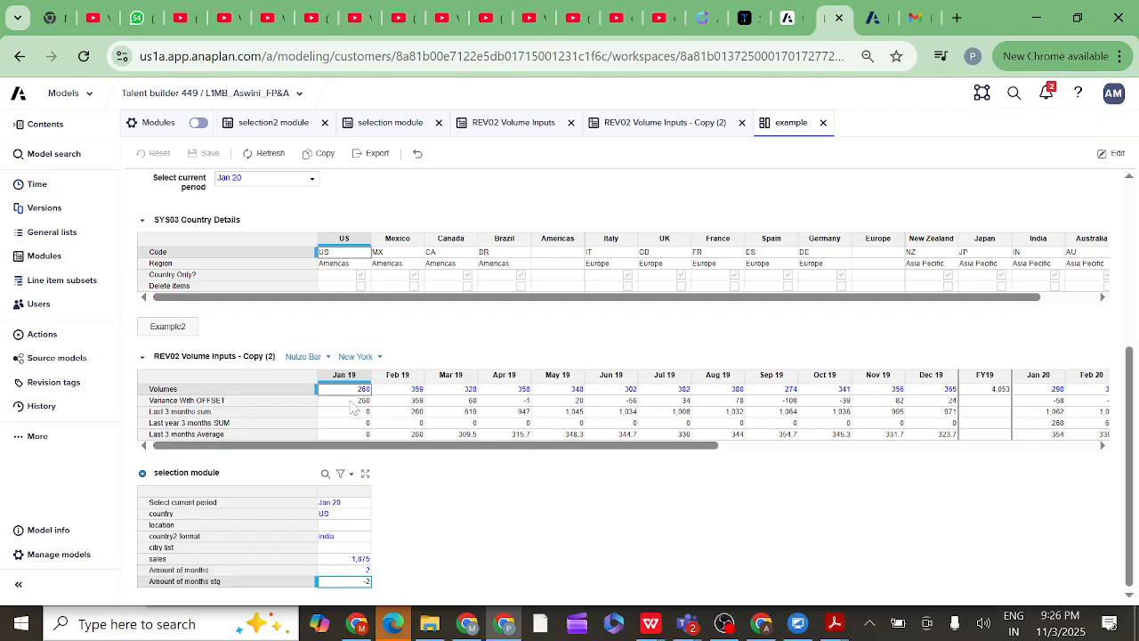
pyautogui.click(394, 403)
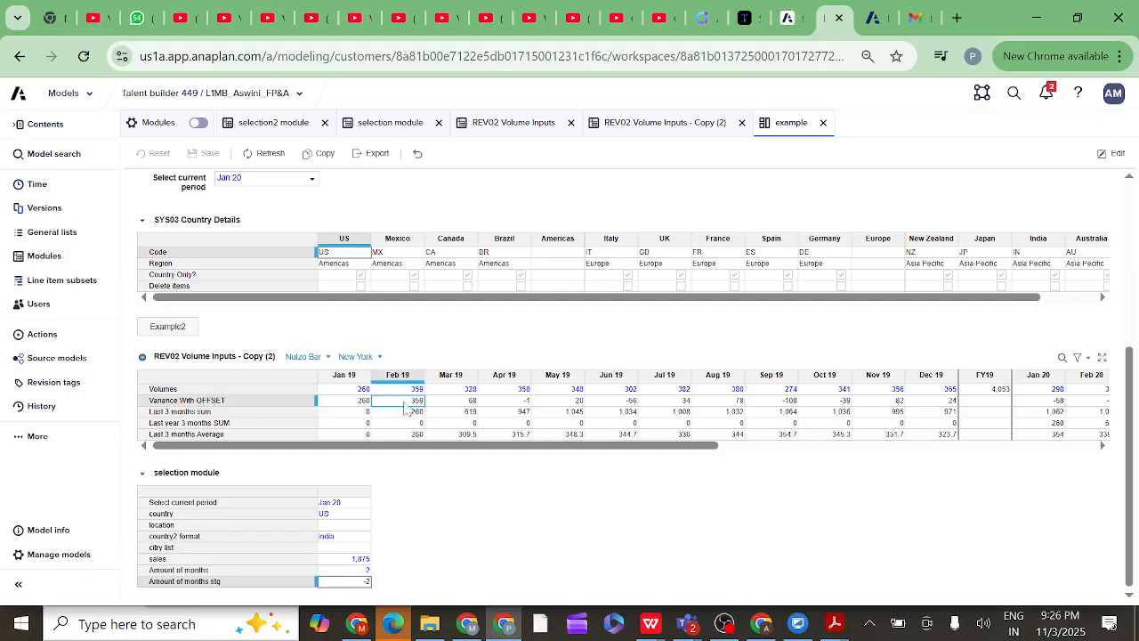
# Set Amount of months to 1 in the dashboard's selection module grid and check the Feb 19 Variance With OFFSET cell
pyautogui.click(455, 403)
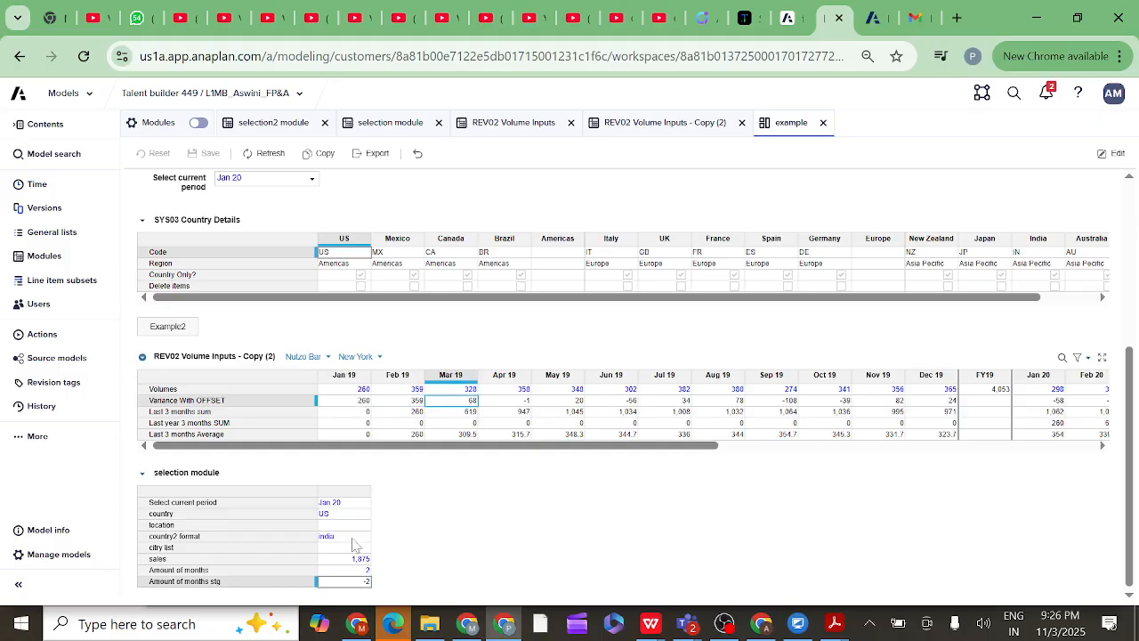
pyautogui.doubleClick(362, 568)
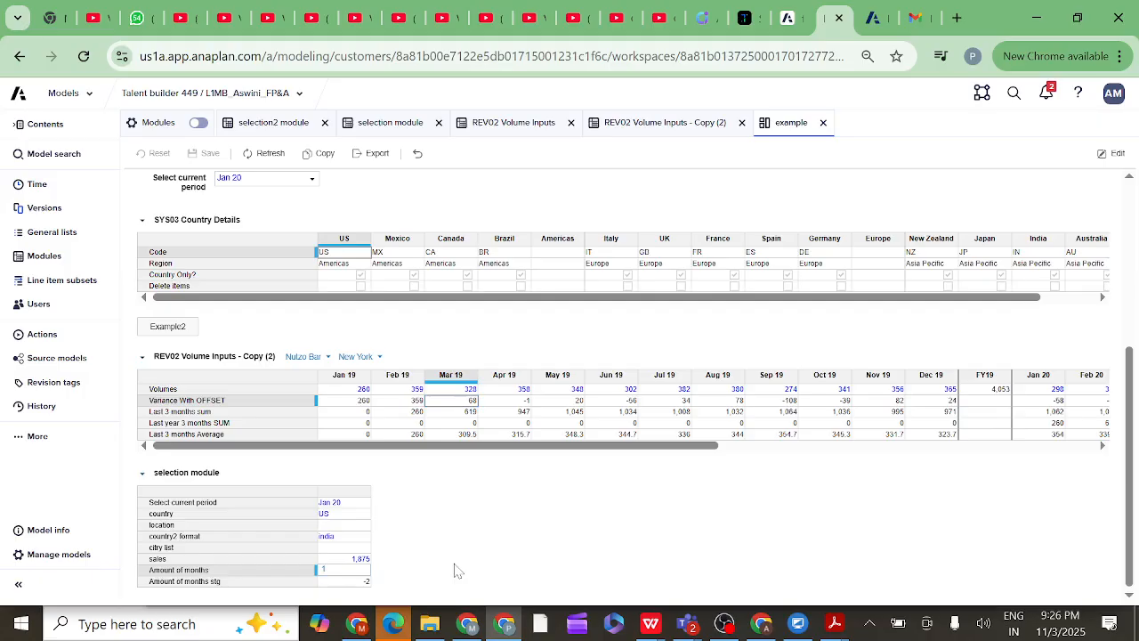
pyautogui.click(344, 559)
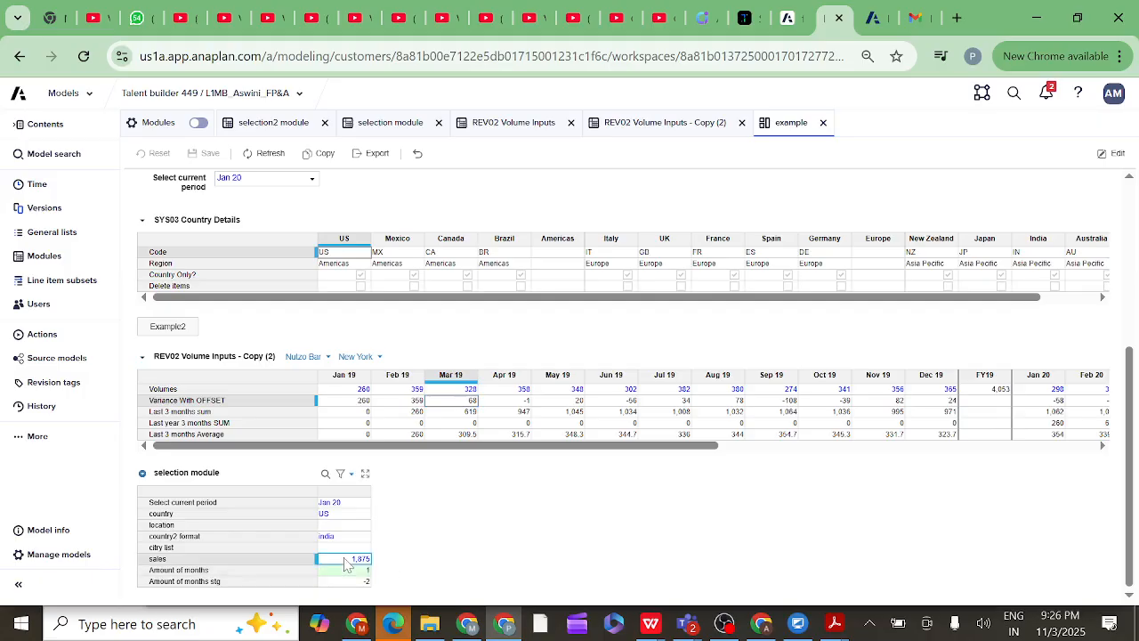
pyautogui.click(342, 570)
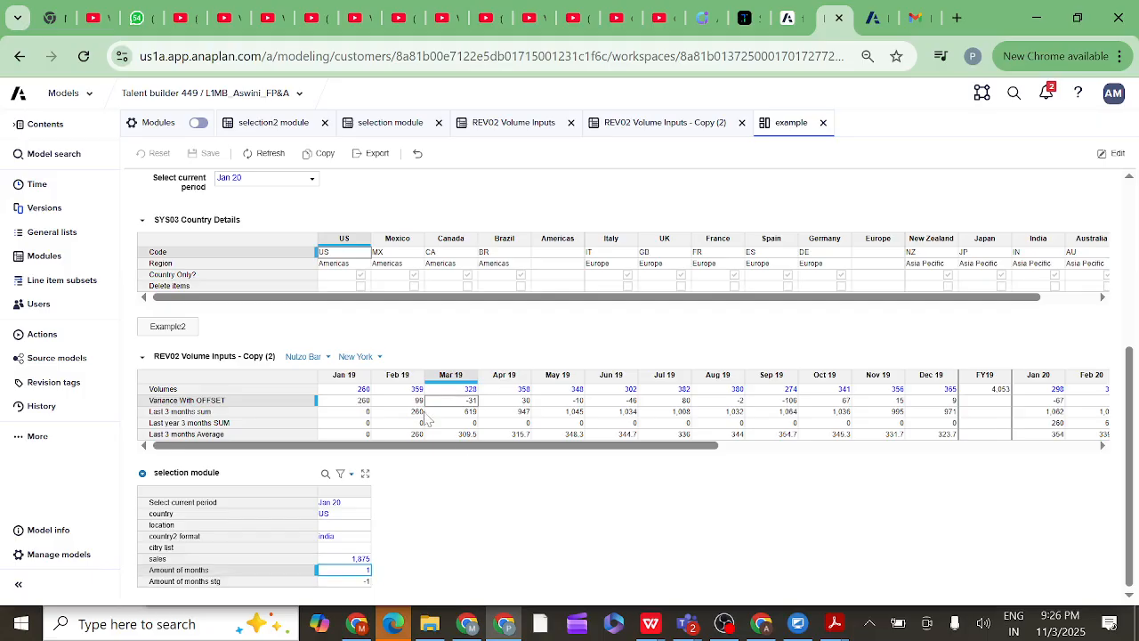
pyautogui.click(401, 401)
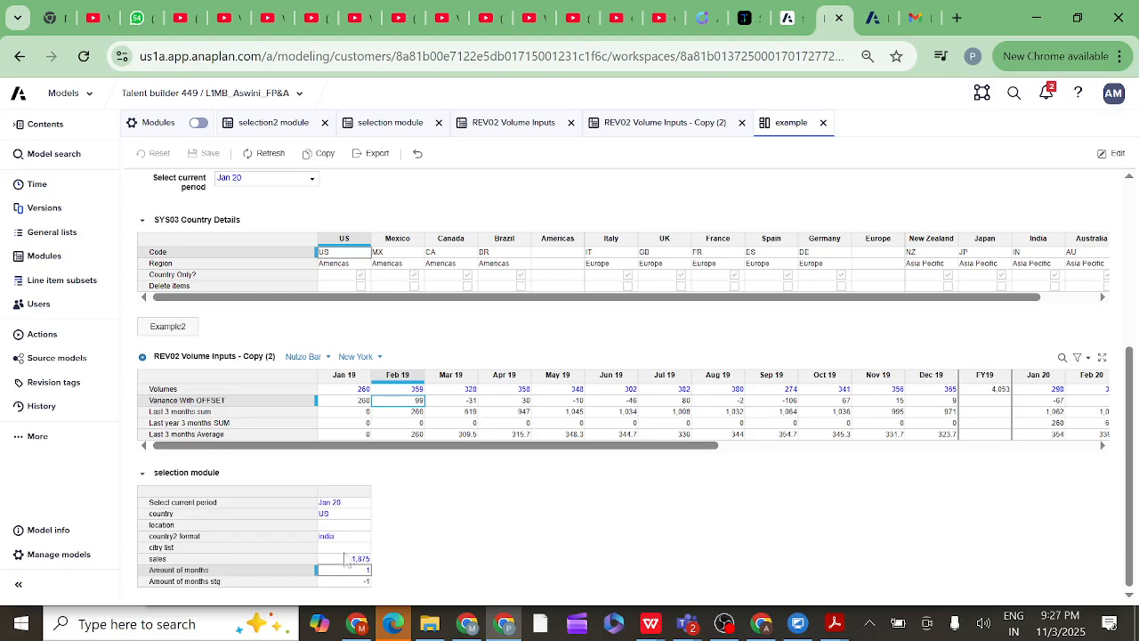
pyautogui.click(334, 503)
pyautogui.click(336, 500)
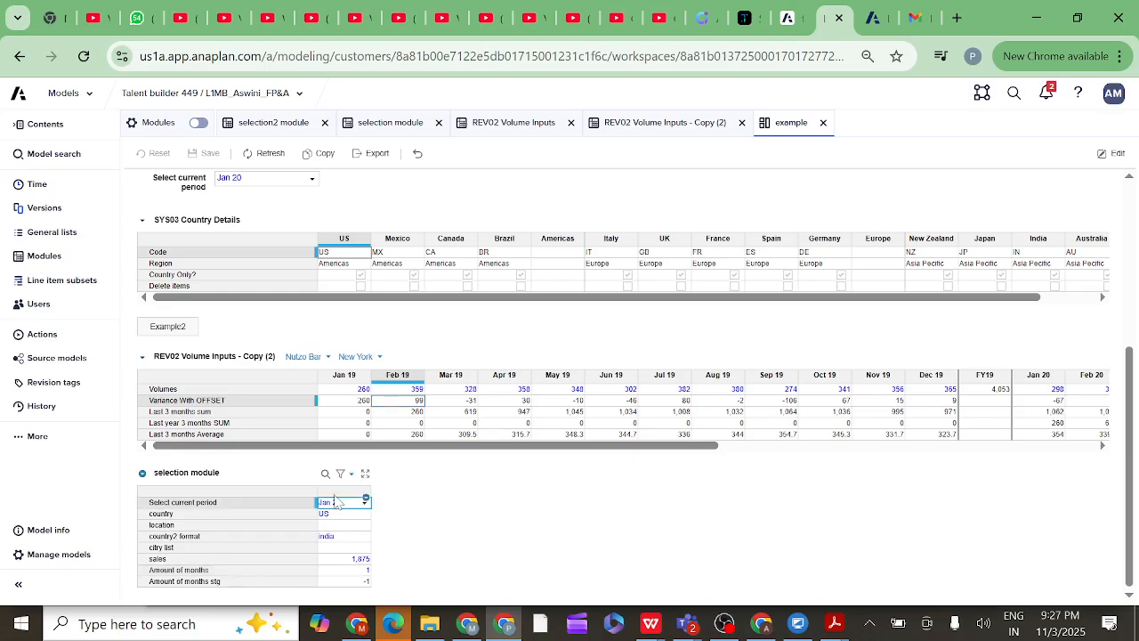
pyautogui.click(335, 493)
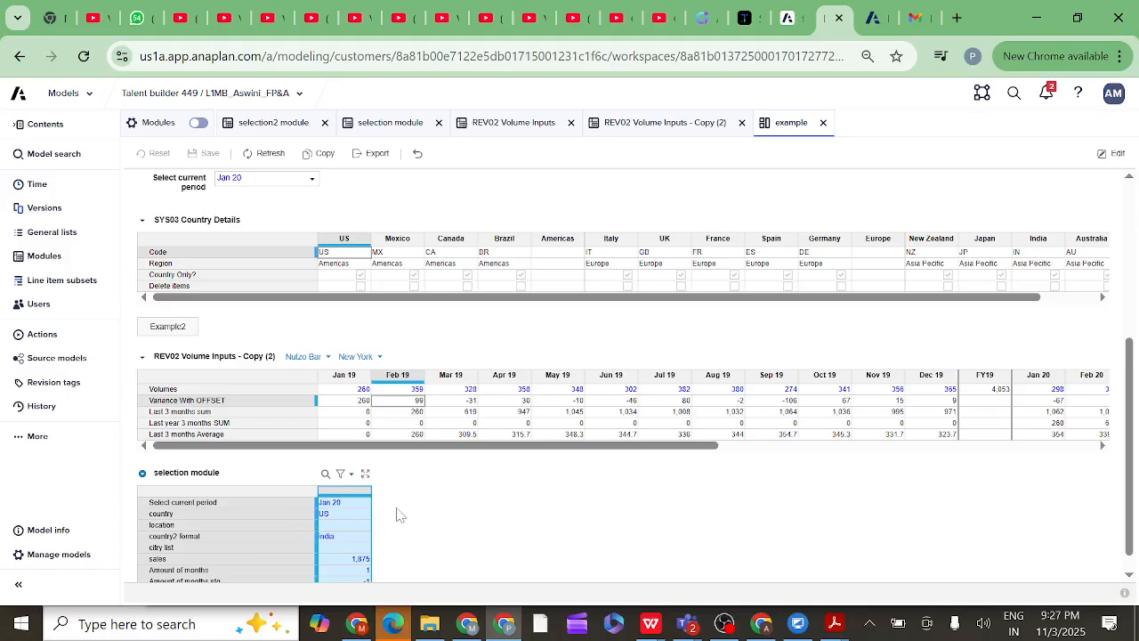
pyautogui.doubleClick(347, 570)
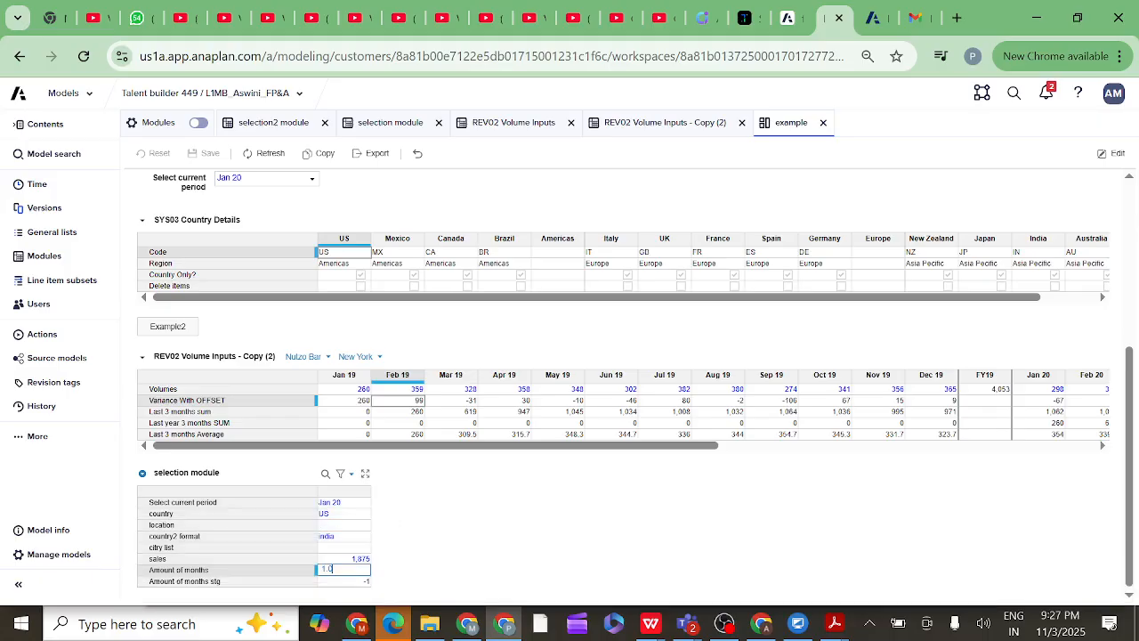
pyautogui.click(274, 577)
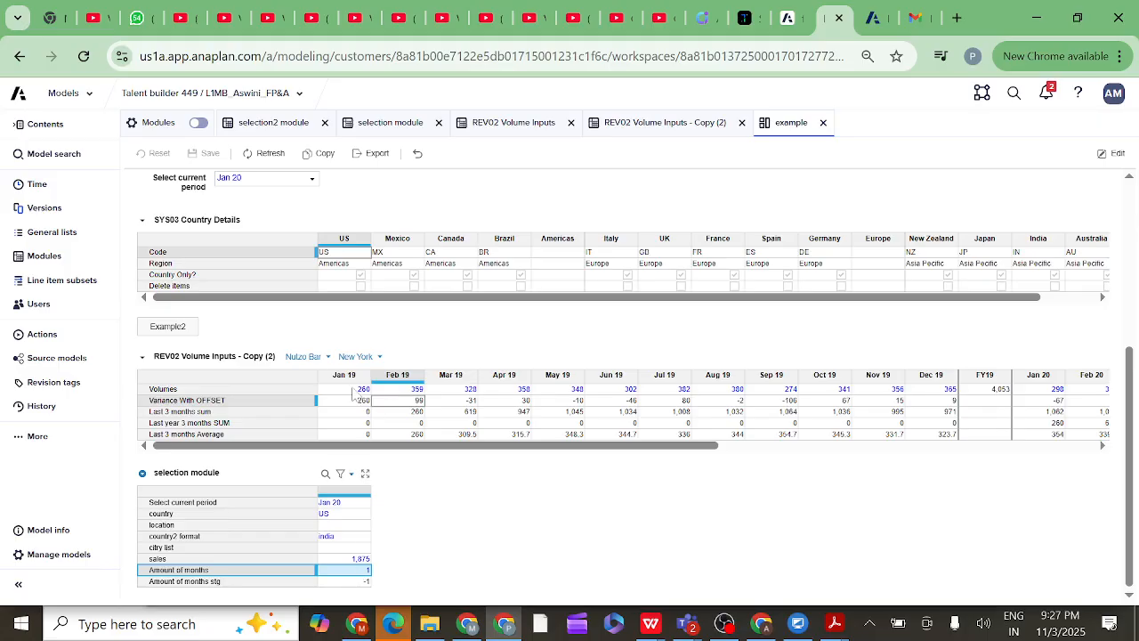
# Review the formulas of the Amount of months and Amount of months stg line items in the selection module
pyautogui.click(396, 140)
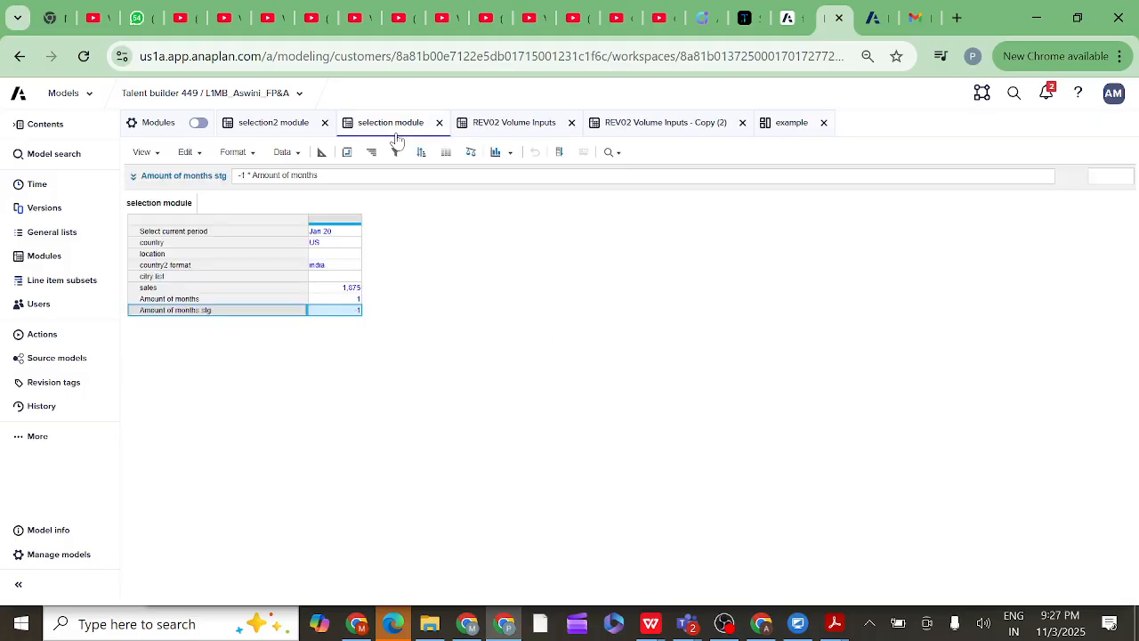
pyautogui.click(230, 301)
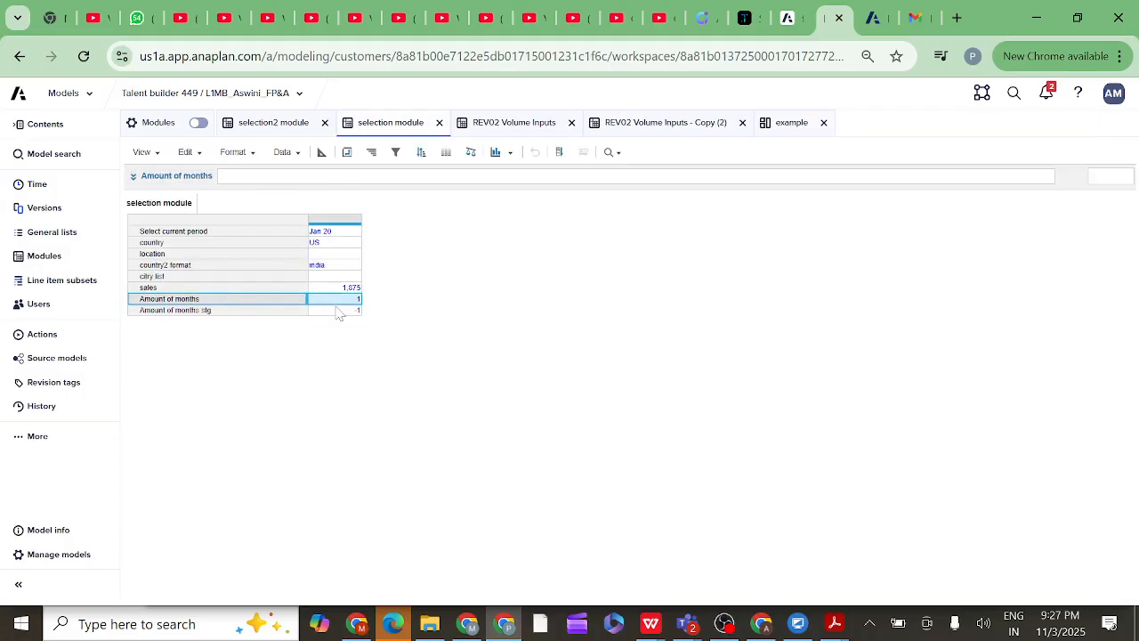
pyautogui.click(263, 311)
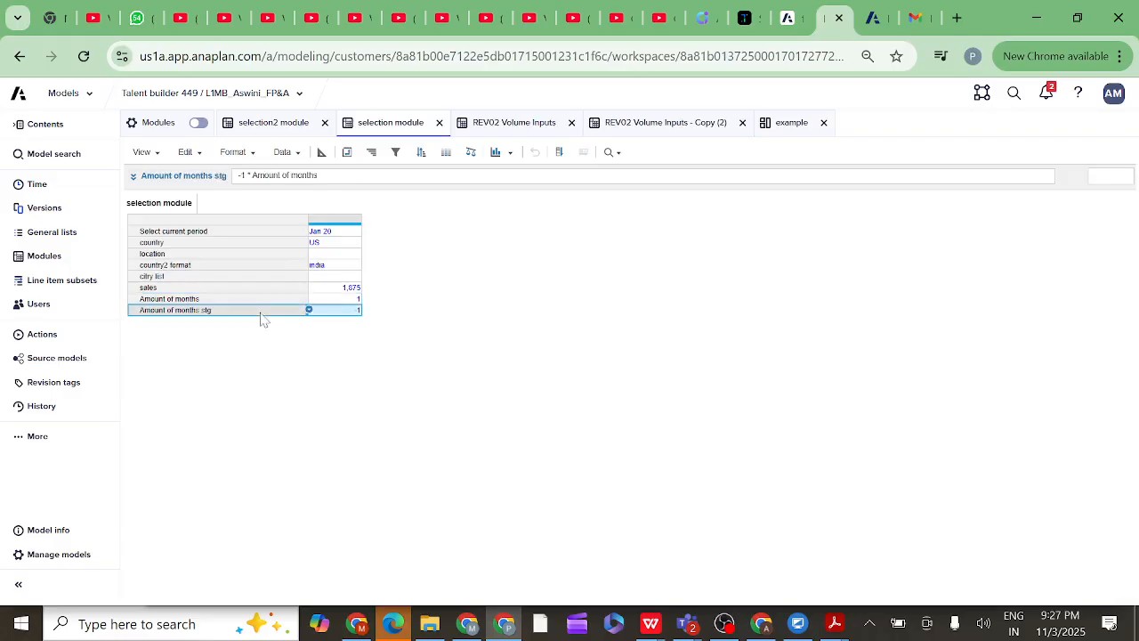
pyautogui.click(240, 302)
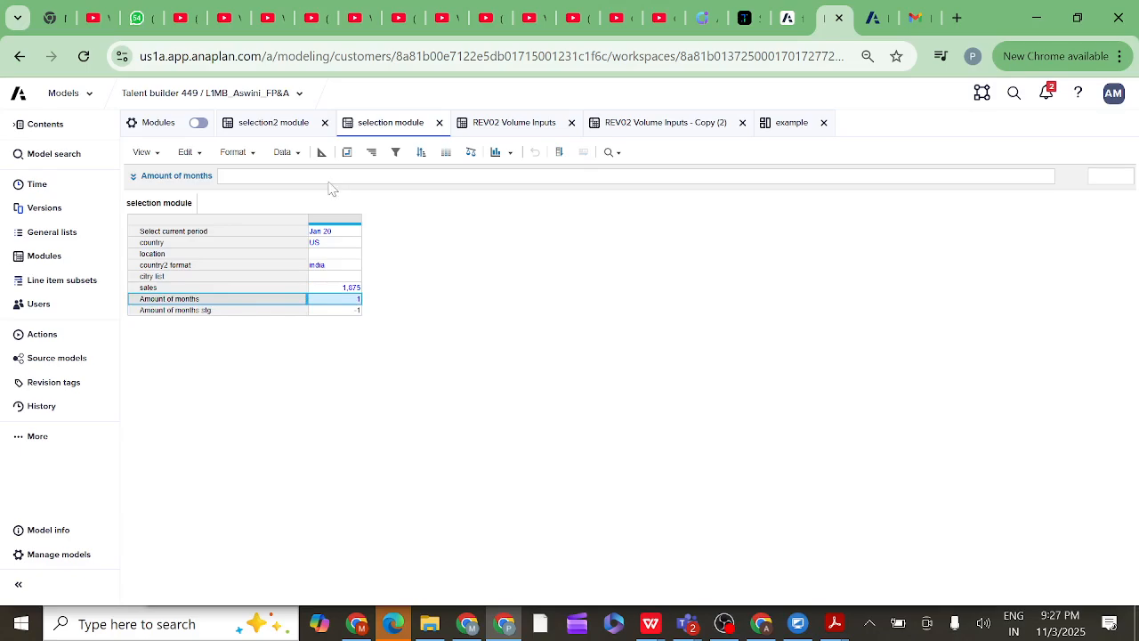
pyautogui.click(280, 312)
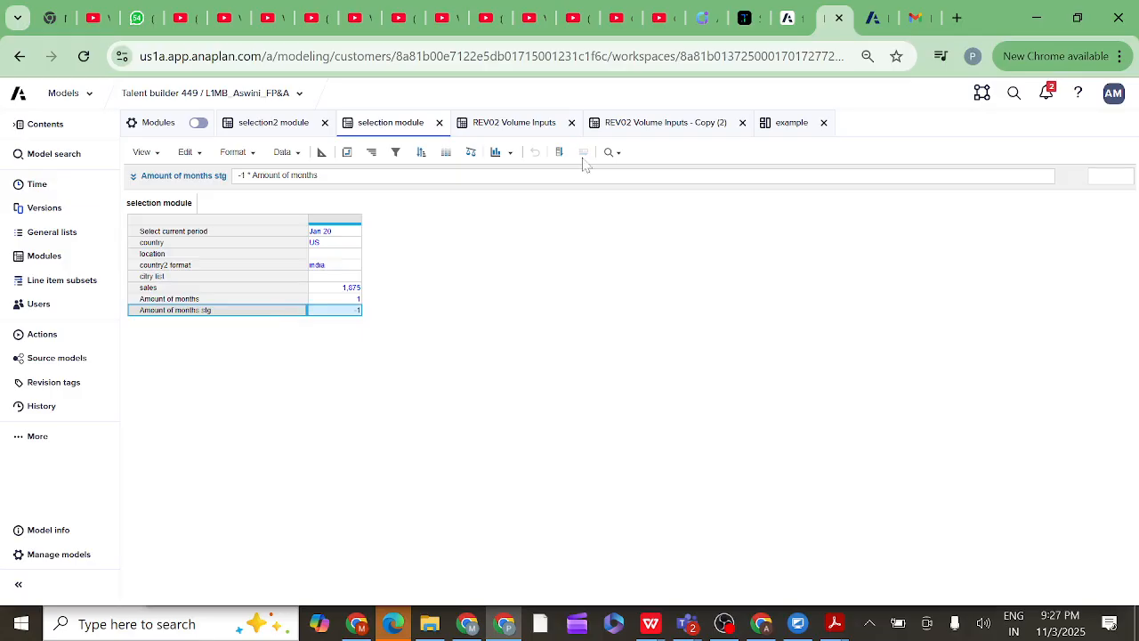
# Examine the Last 3 months sum formula and its Jan 19 to Apr 19 cells in REV02 Volume Inputs - Copy (2)
pyautogui.click(638, 128)
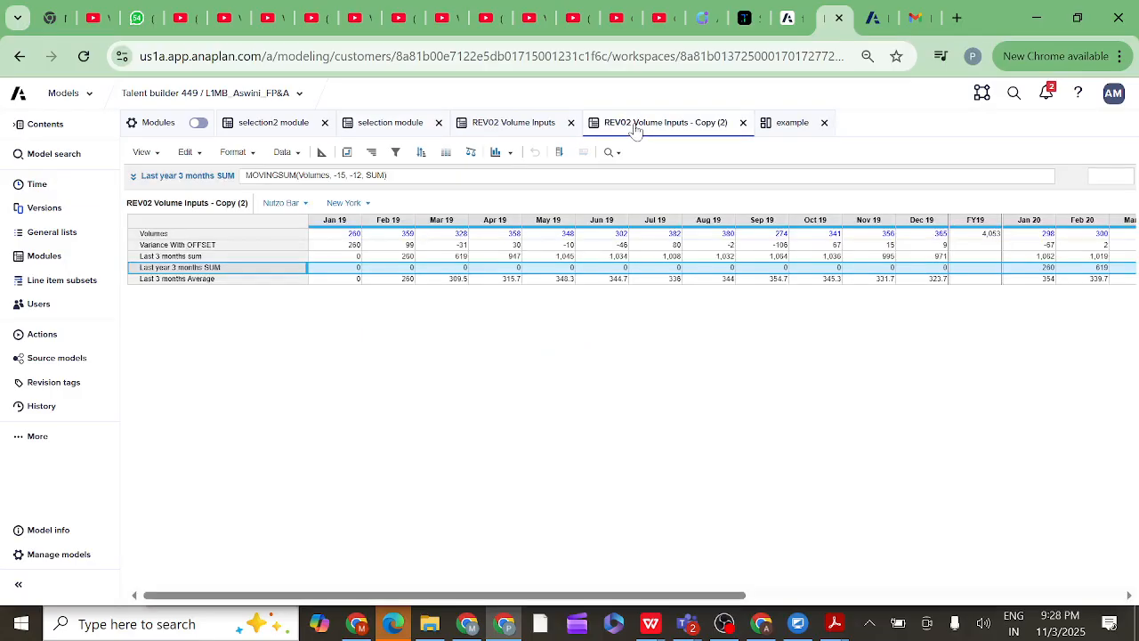
pyautogui.click(214, 257)
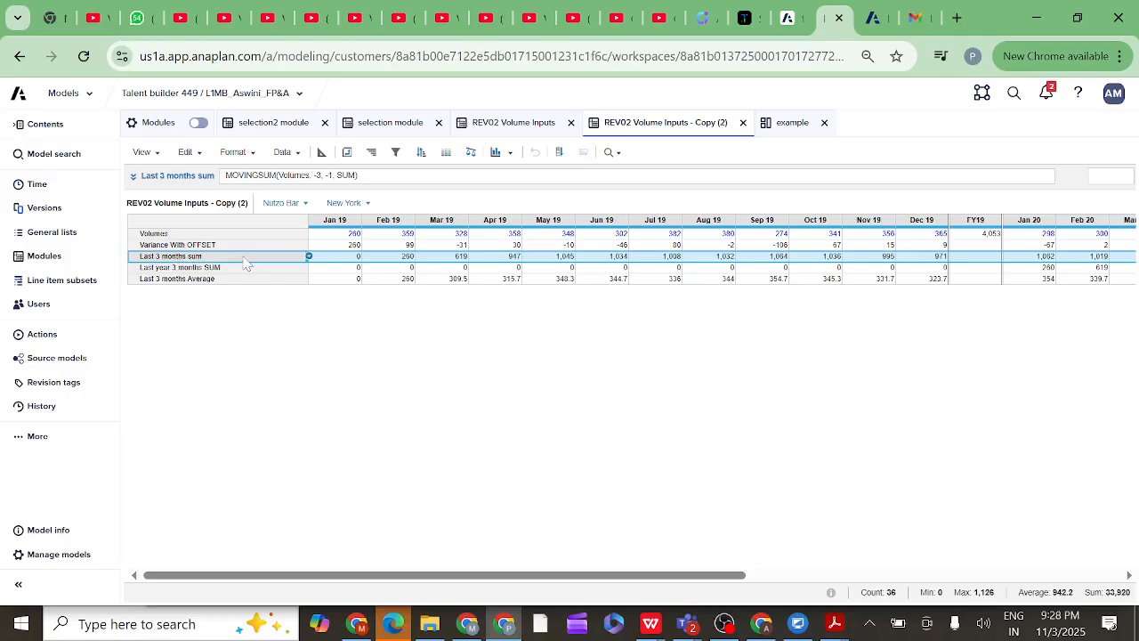
pyautogui.click(338, 258)
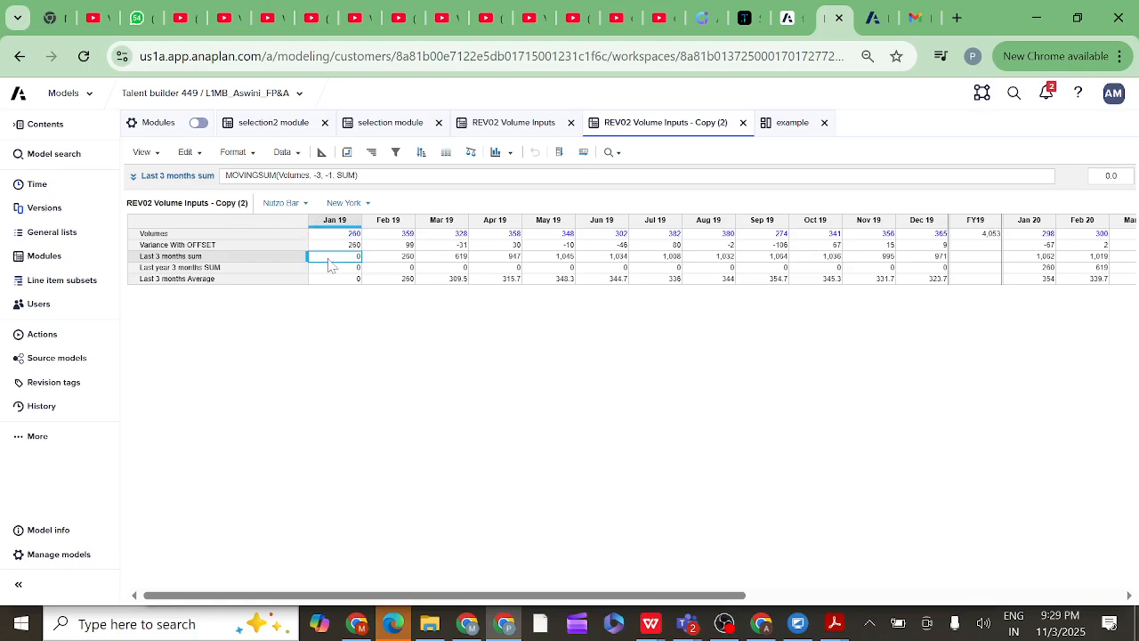
pyautogui.click(383, 260)
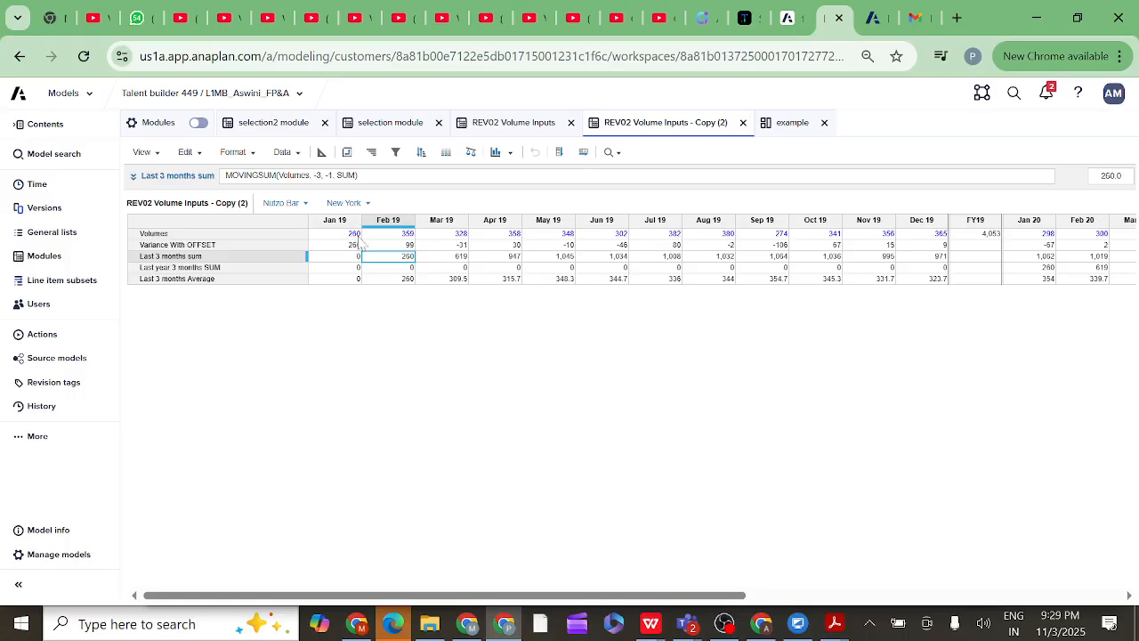
pyautogui.click(438, 258)
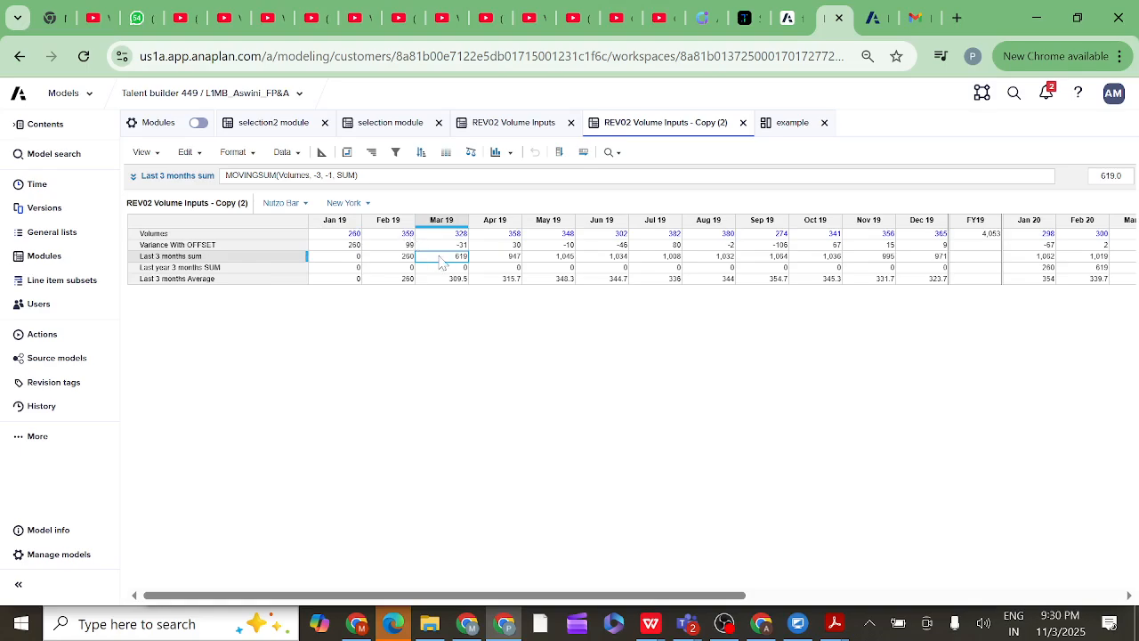
pyautogui.click(503, 260)
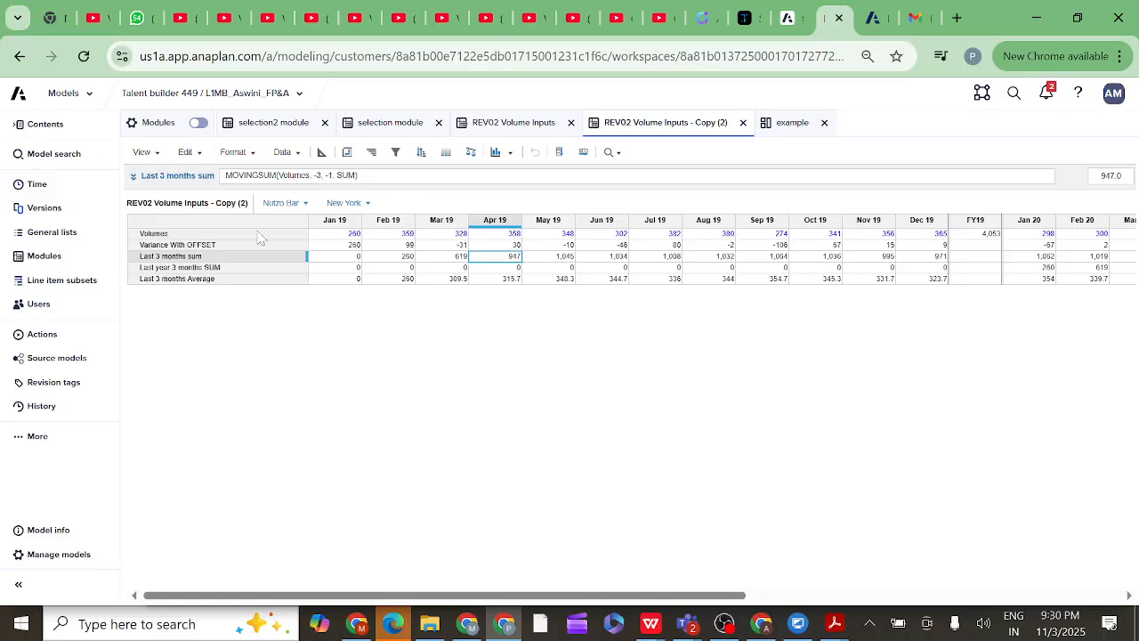
pyautogui.click(200, 257)
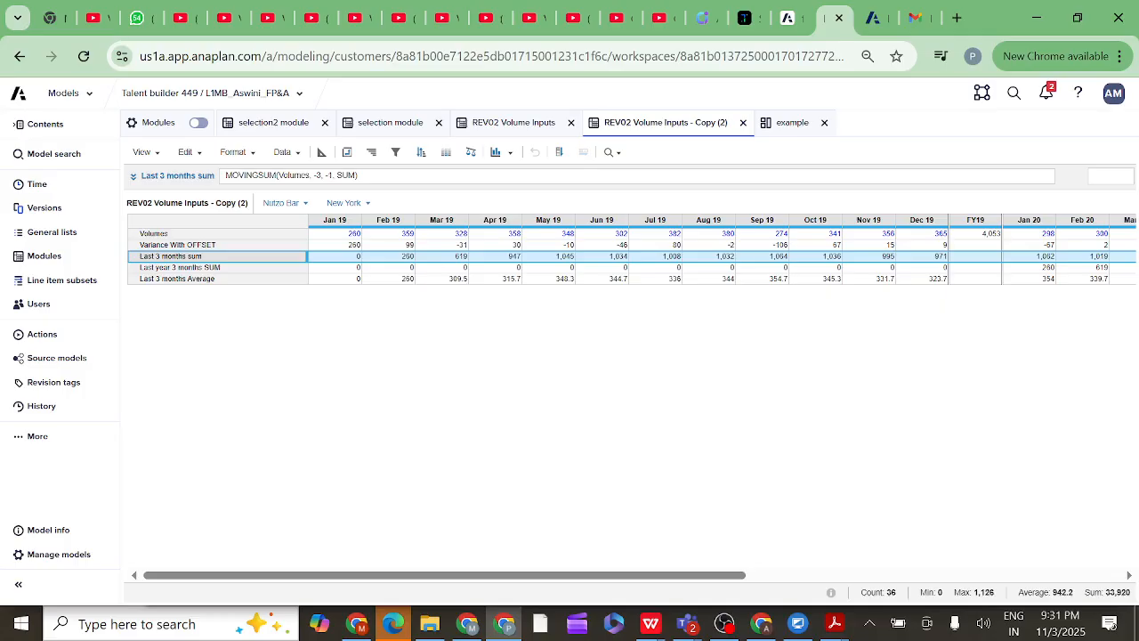
# Compare the Variance With OFFSET, Last 3 months sum and Last year 3 months SUM formulas with the selection module's Amount of months item
pyautogui.click(392, 127)
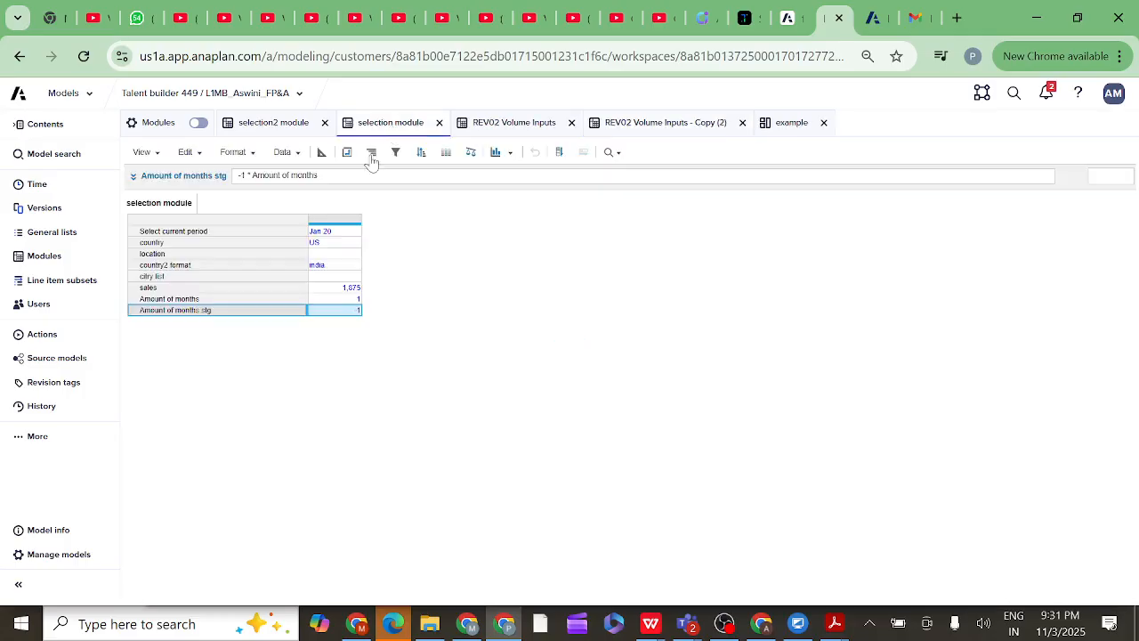
pyautogui.click(288, 301)
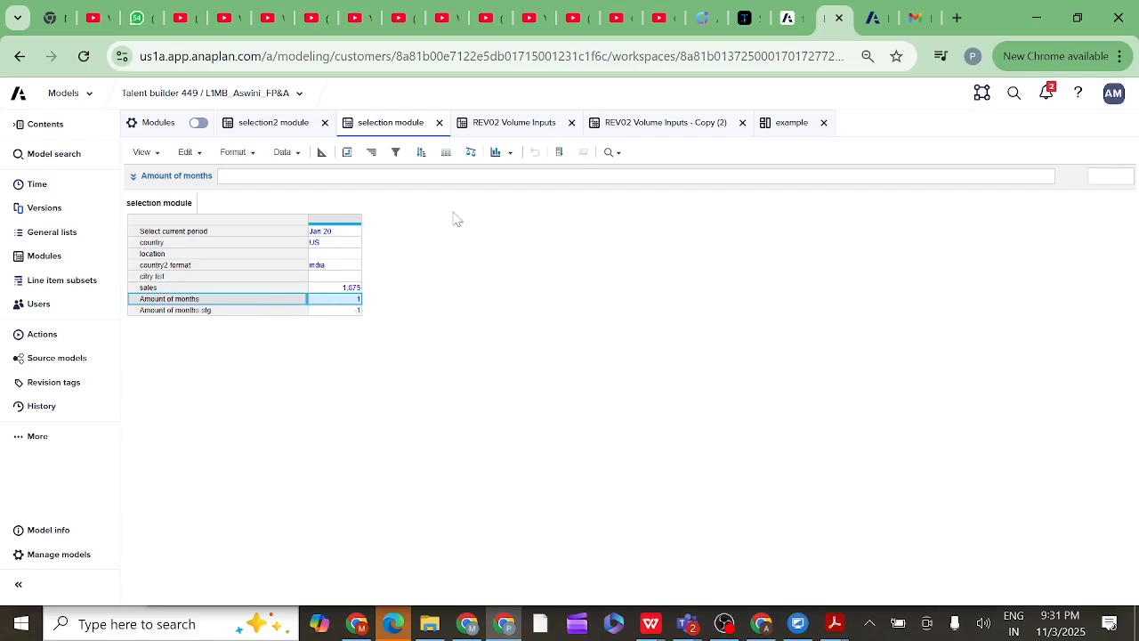
pyautogui.click(635, 124)
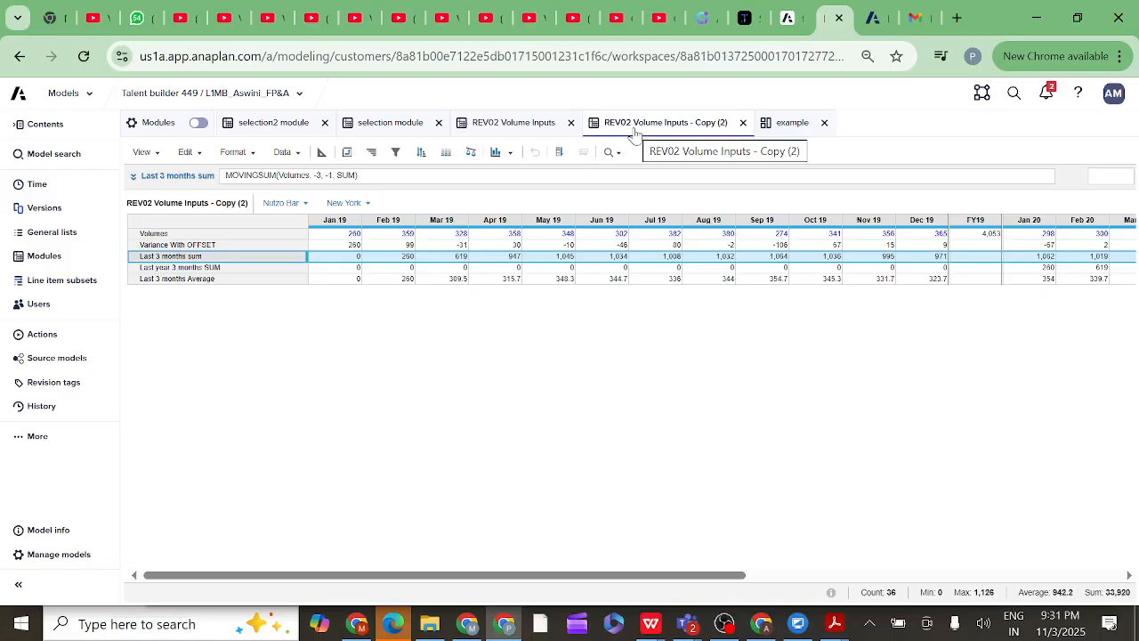
pyautogui.click(210, 245)
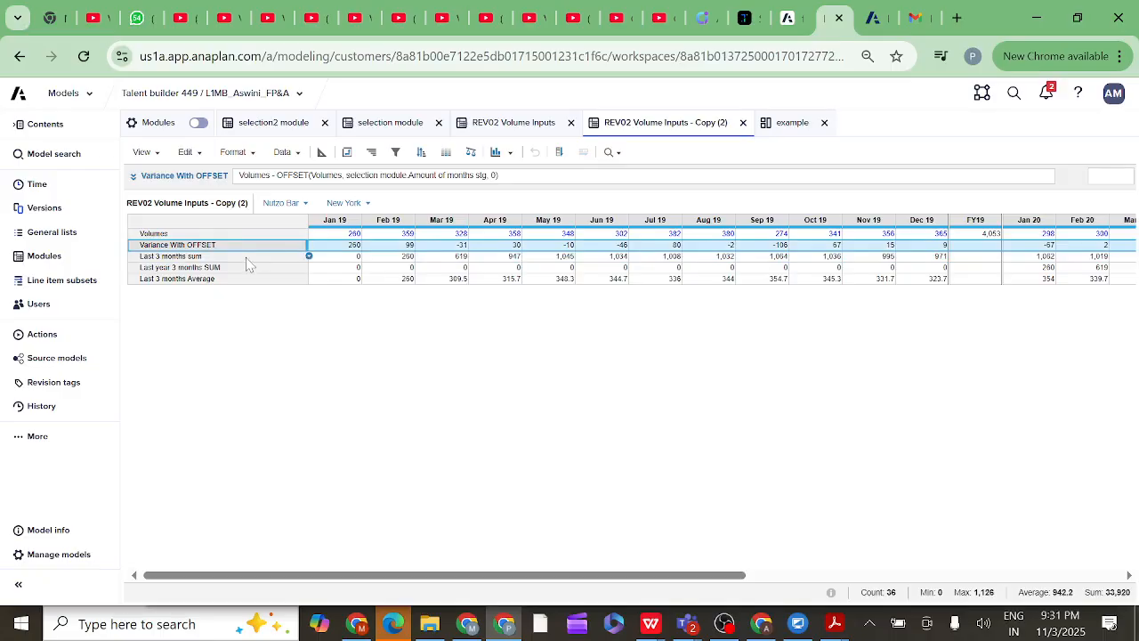
pyautogui.click(244, 257)
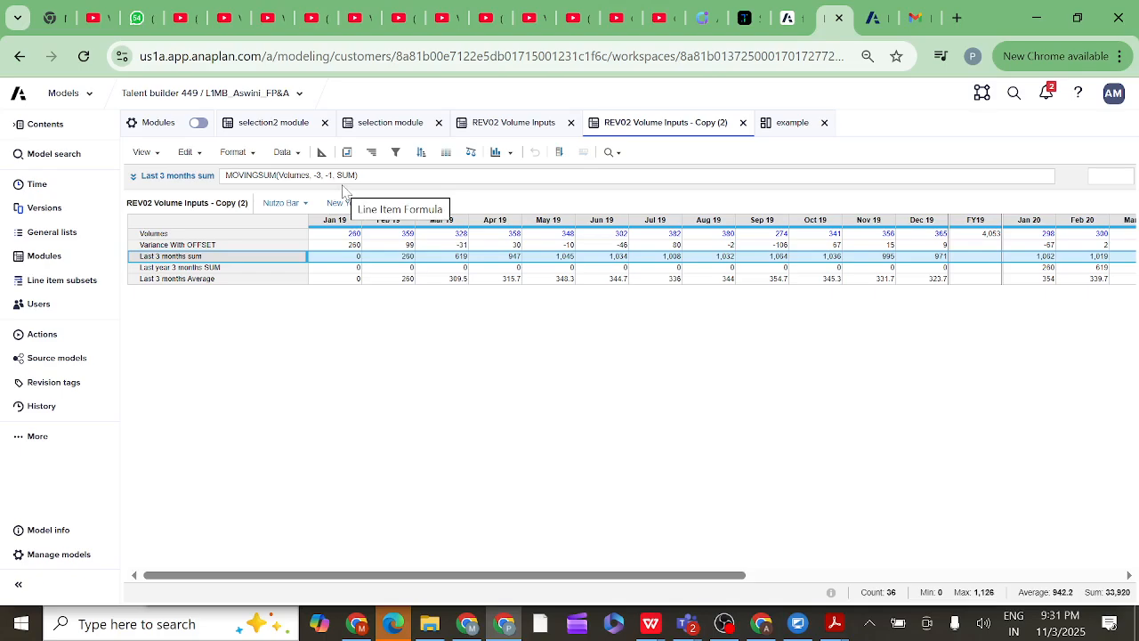
pyautogui.click(230, 268)
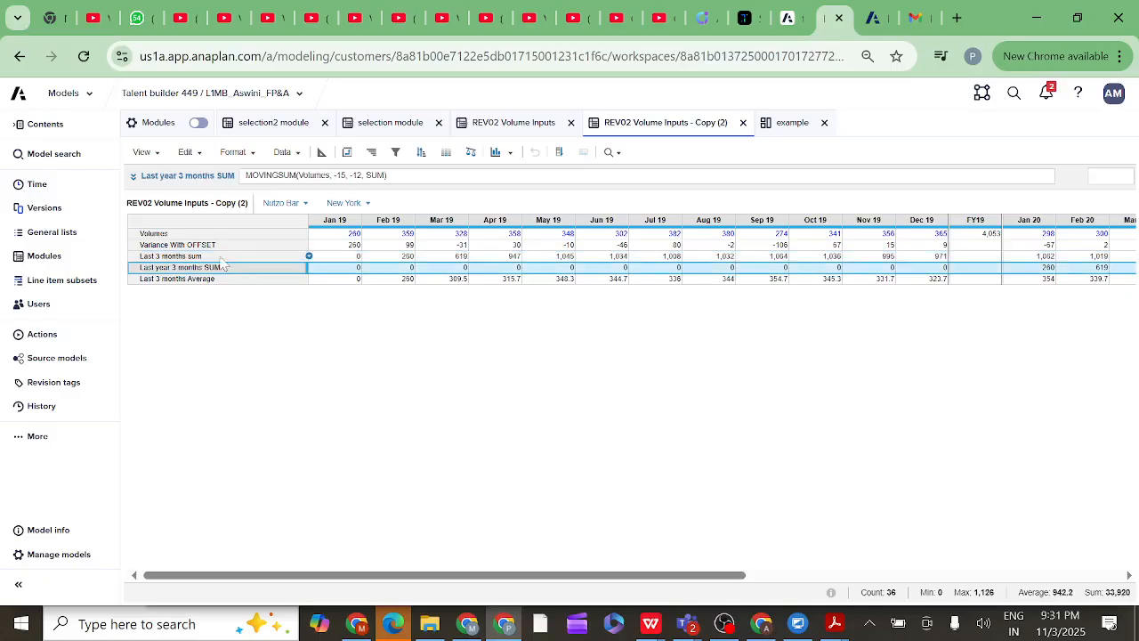
pyautogui.click(224, 257)
# Set Amount of months to 3 in the selection module and check the Amount of months stg line item
pyautogui.click(395, 126)
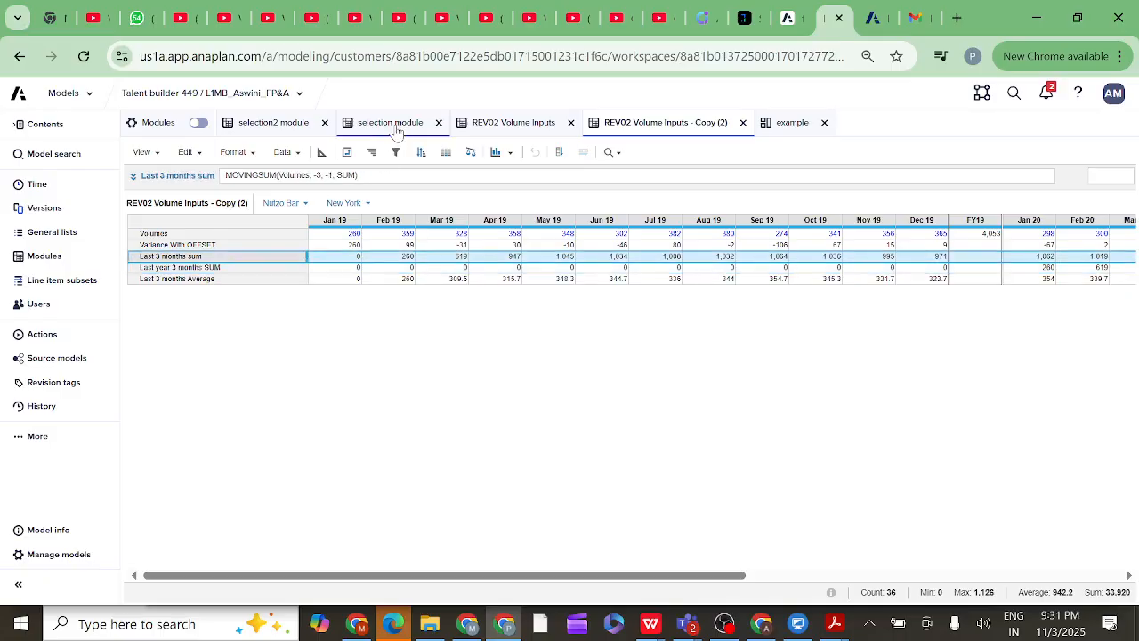
pyautogui.click(321, 153)
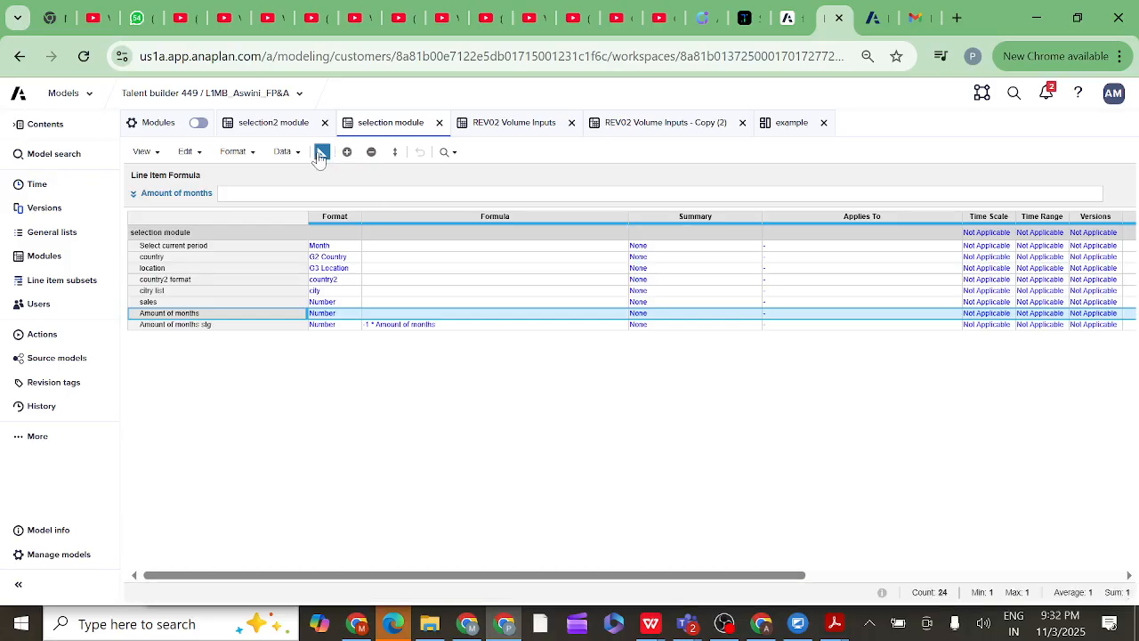
pyautogui.click(321, 153)
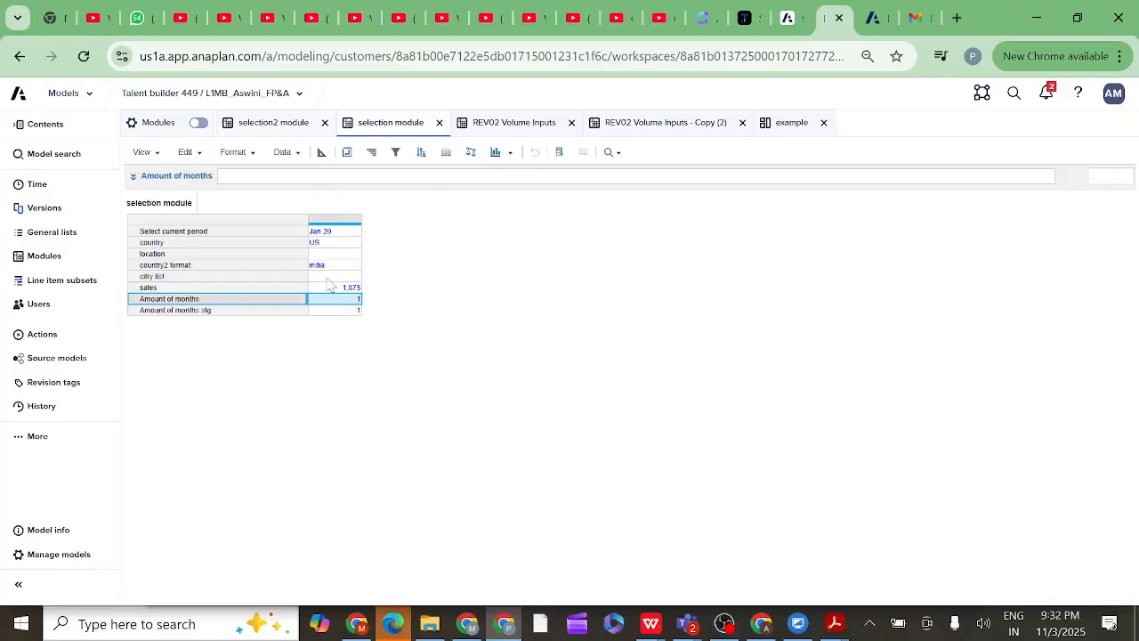
pyautogui.doubleClick(343, 301)
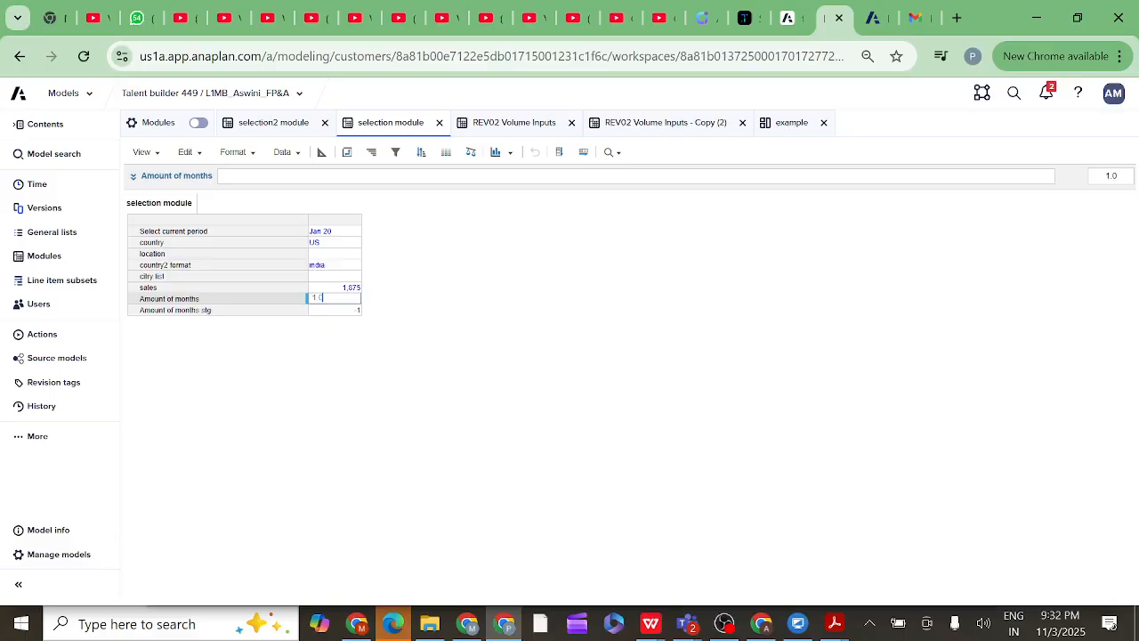
pyautogui.press('BackSpace')
pyautogui.press('BackSpace')
pyautogui.write('3')
pyautogui.press('Return')
pyautogui.click(258, 302)
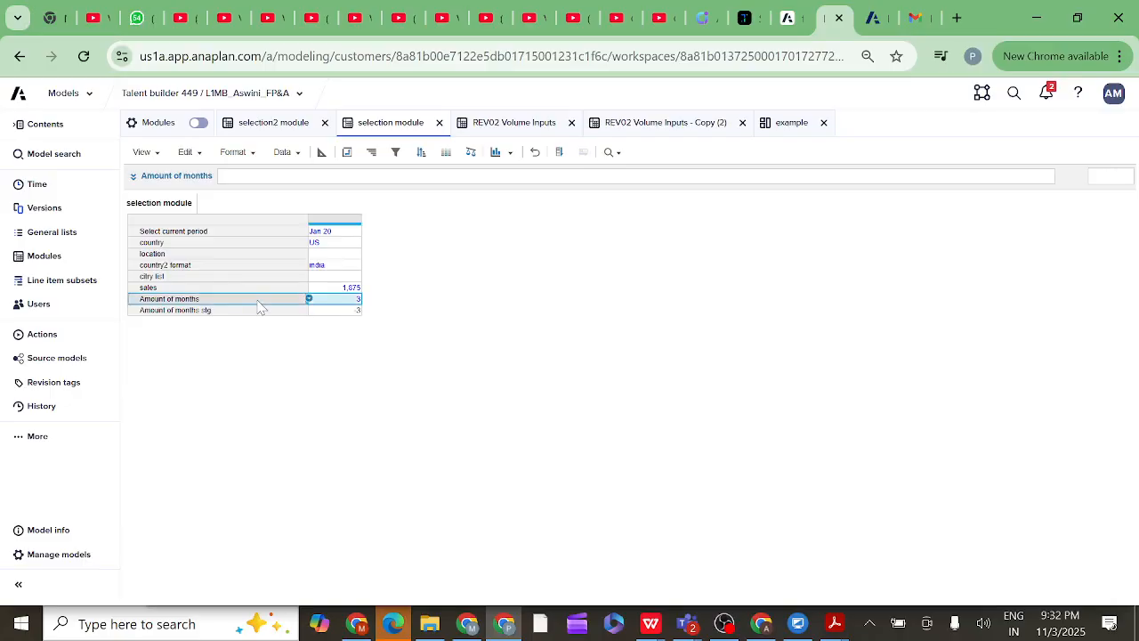
pyautogui.click(250, 312)
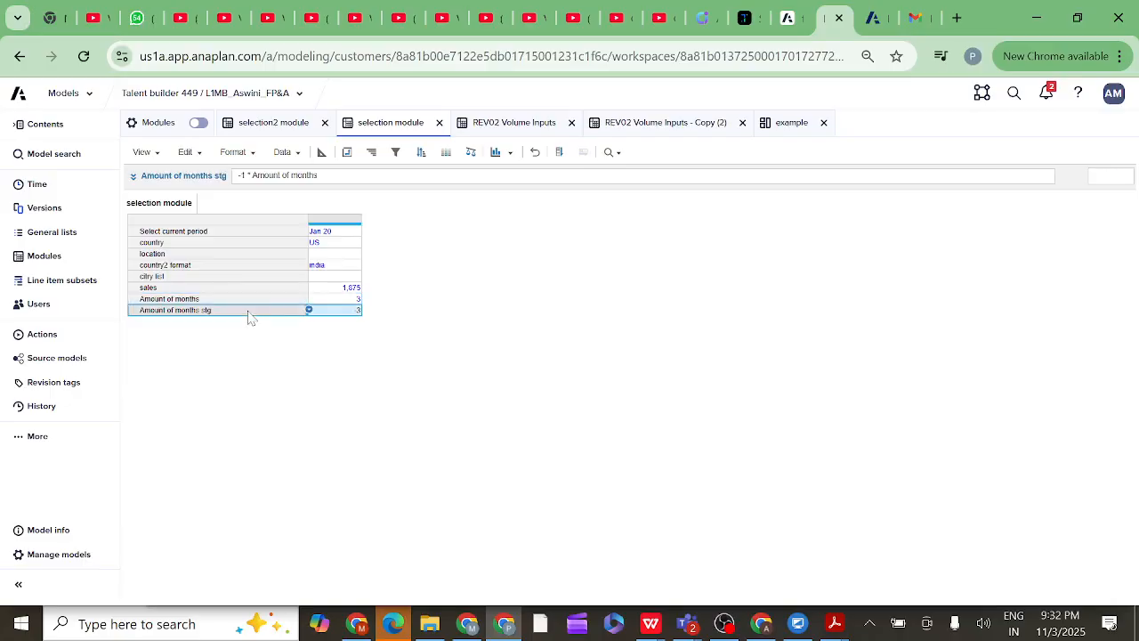
# Enter end period as a new line item to insert in the selection module's blueprint
pyautogui.click(321, 153)
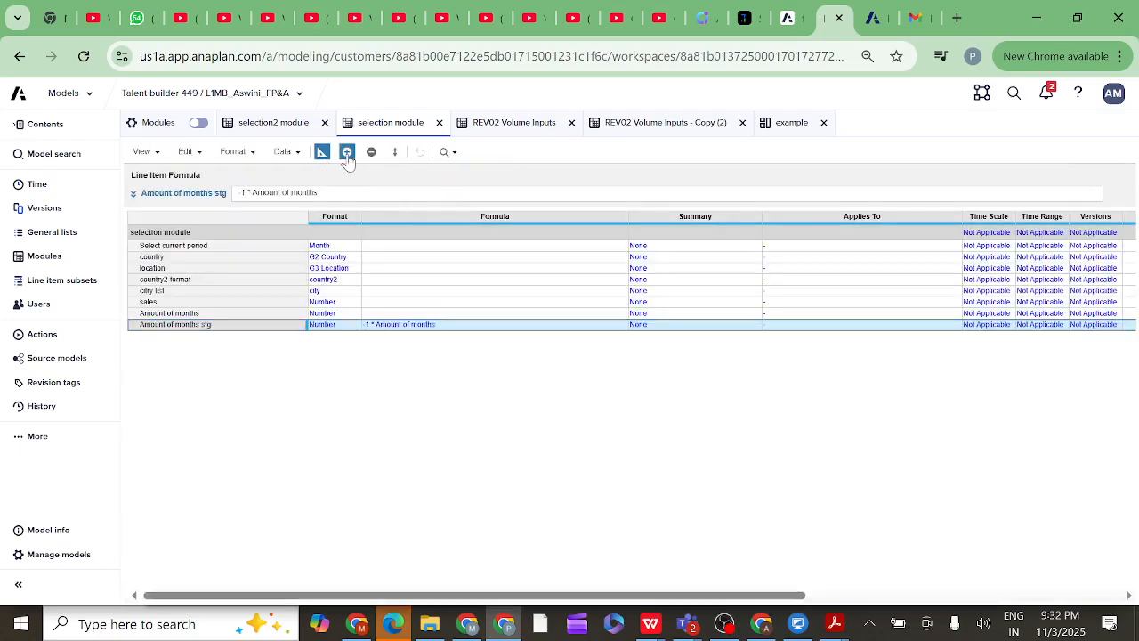
pyautogui.click(347, 152)
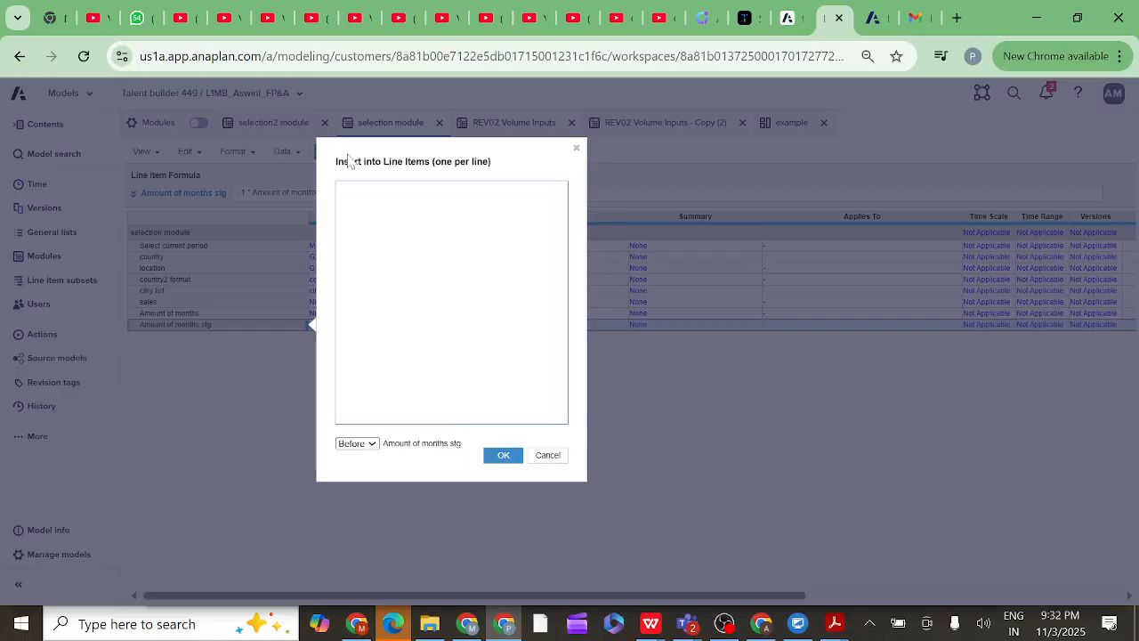
pyautogui.write('end perioad')
pyautogui.click(372, 187)
pyautogui.doubleClick(372, 187)
pyautogui.rightClick(368, 189)
pyautogui.press('Escape')
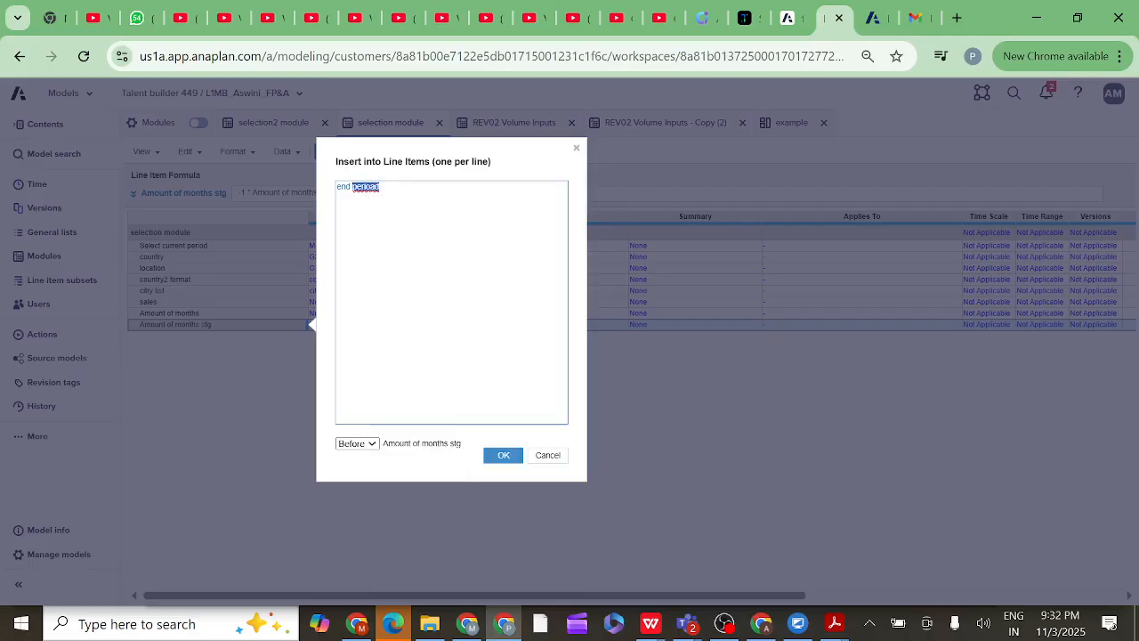
pyautogui.write('period')
# Add end period stg as a second new line item and insert both after Amount of months stg
pyautogui.click(372, 445)
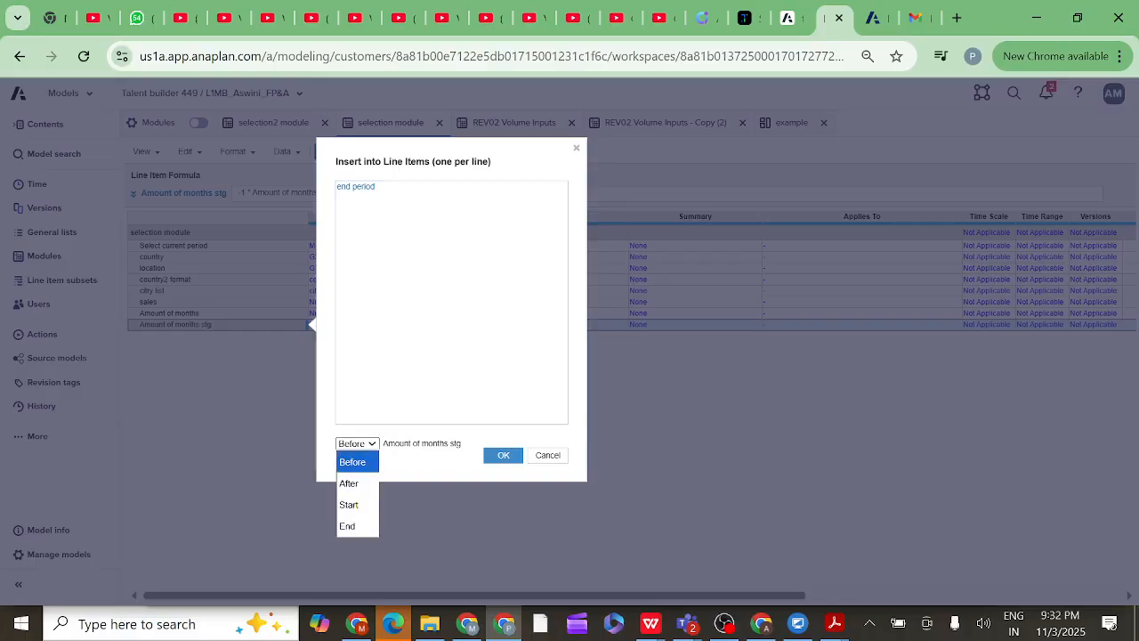
pyautogui.click(375, 186)
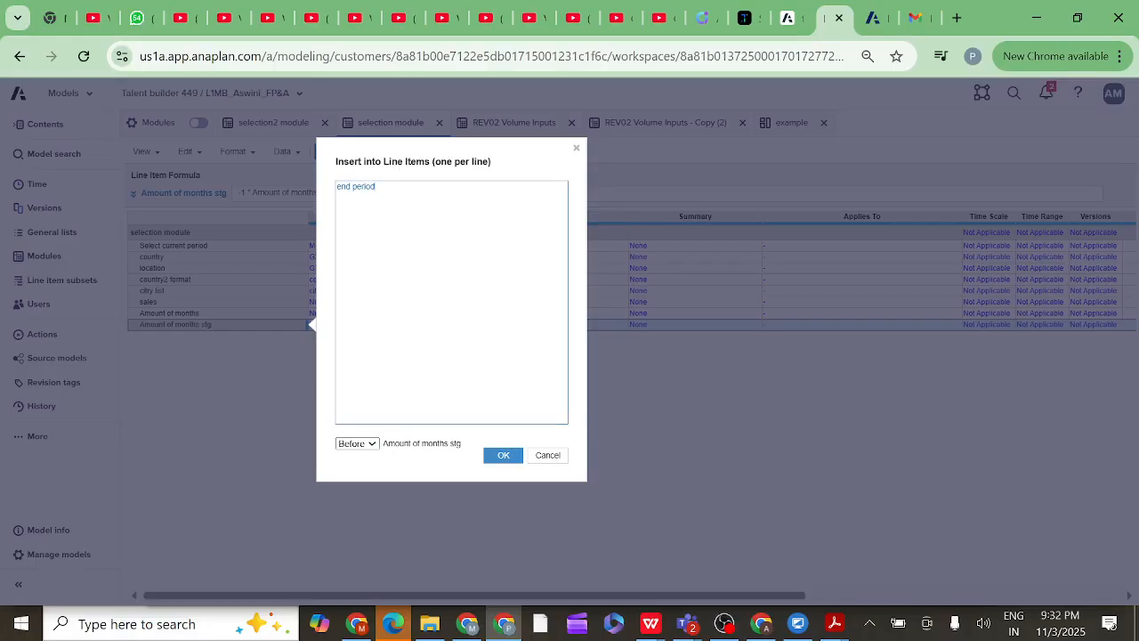
pyautogui.hotkey('ctrl', 'a')
pyautogui.hotkey('ctrl', 'c')
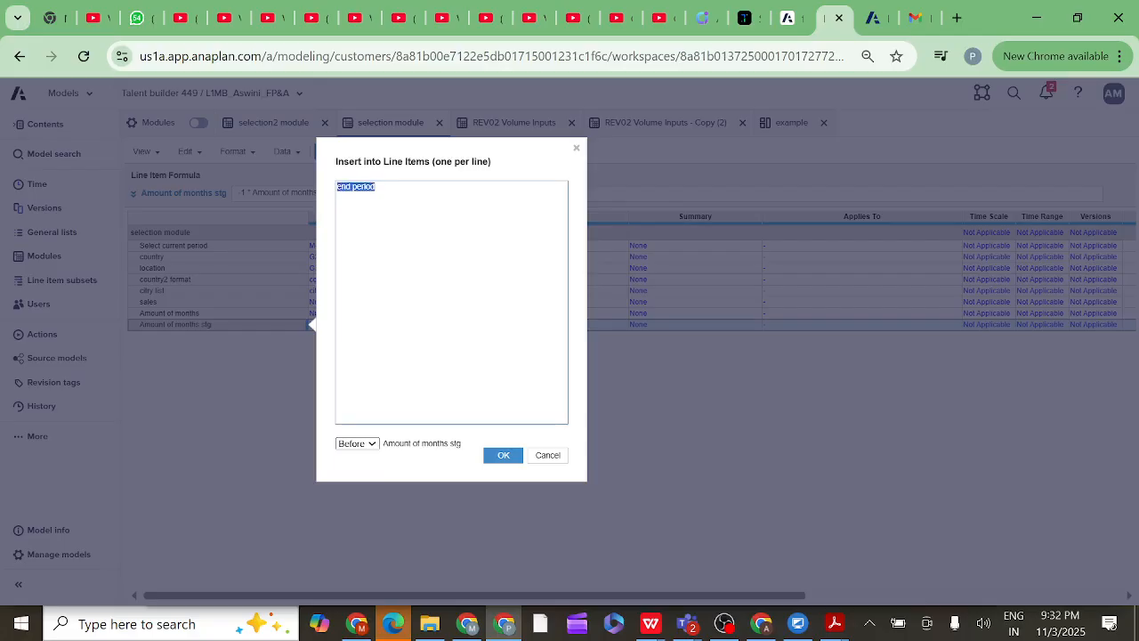
pyautogui.click(375, 187)
pyautogui.hotkey('ctrl', 'v')
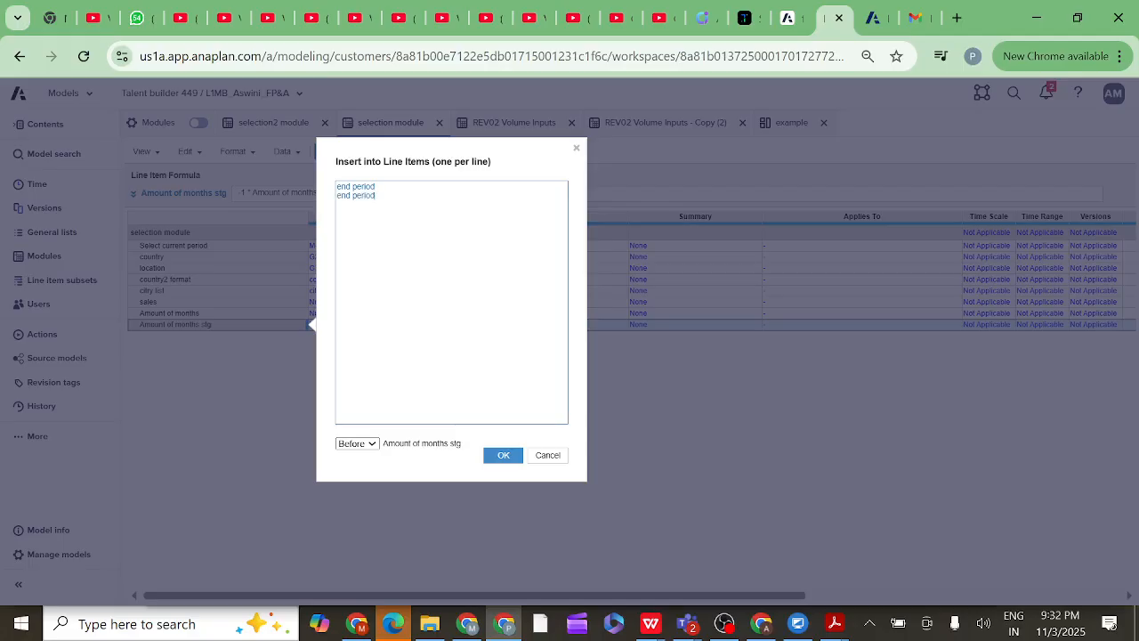
pyautogui.write('stg')
pyautogui.click(373, 445)
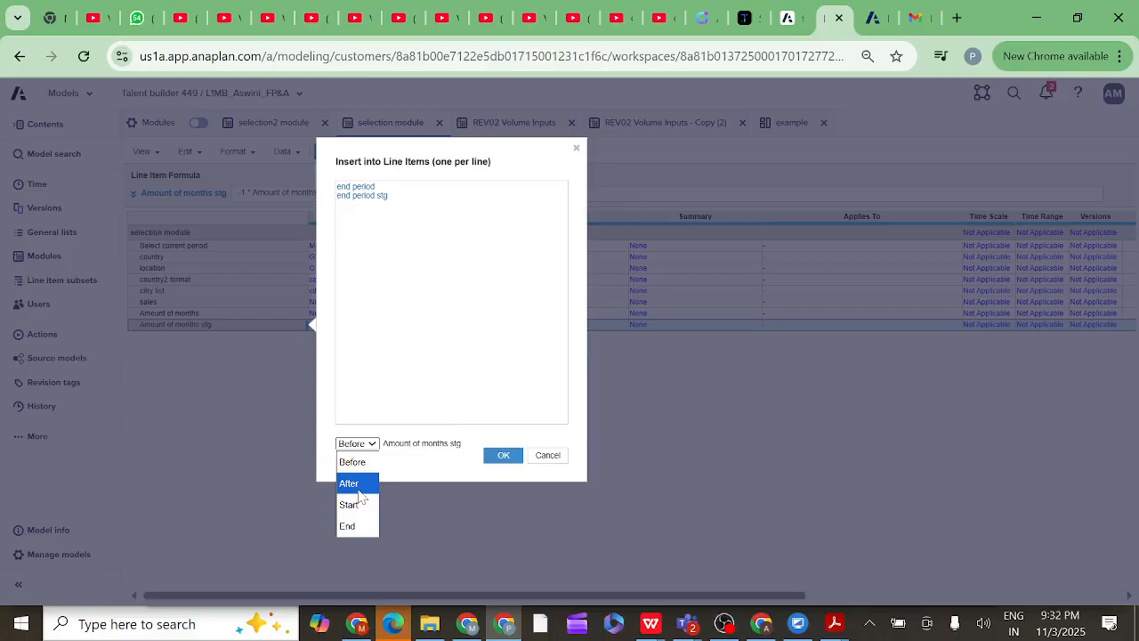
pyautogui.click(358, 485)
pyautogui.click(504, 456)
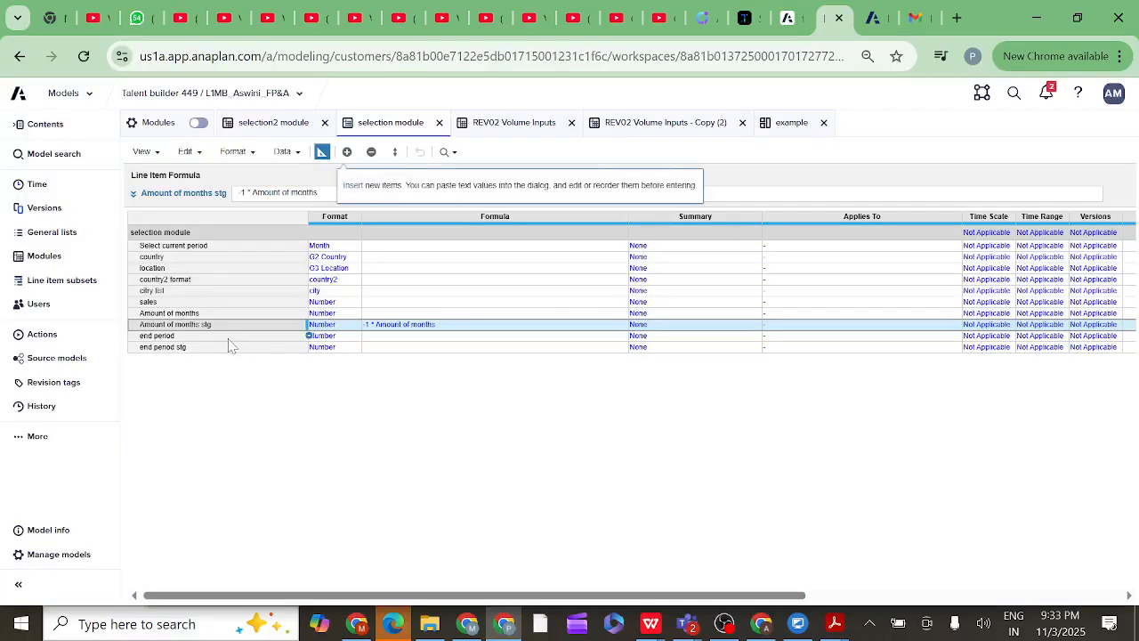
# Set the formula of the end period stg line item to -1 * end period
pyautogui.click(229, 337)
pyautogui.click(205, 348)
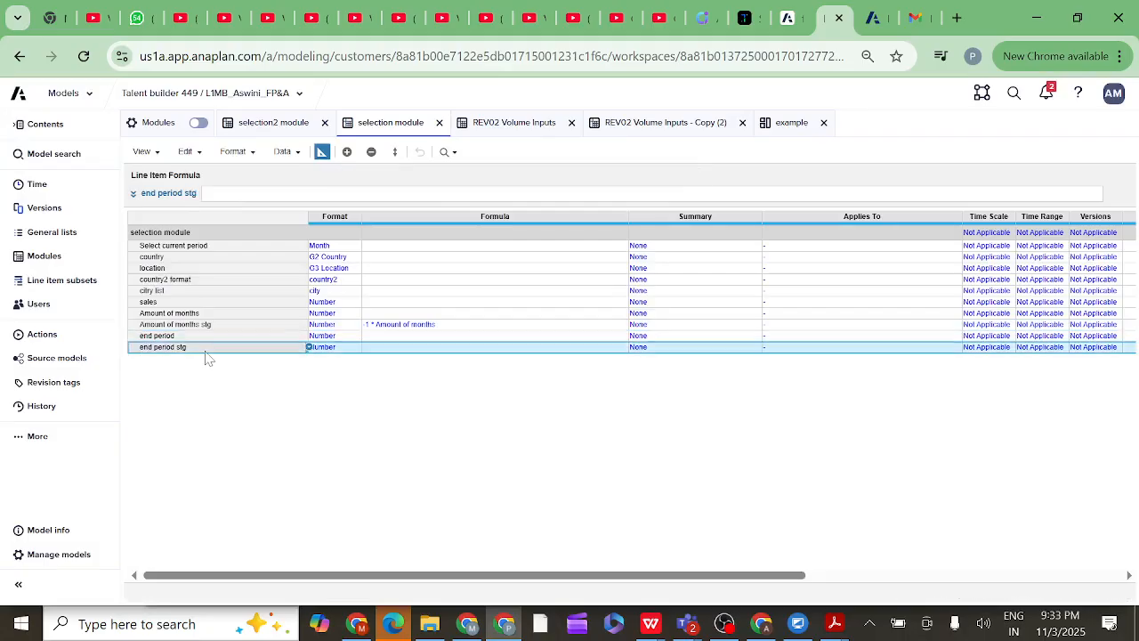
pyautogui.click(133, 196)
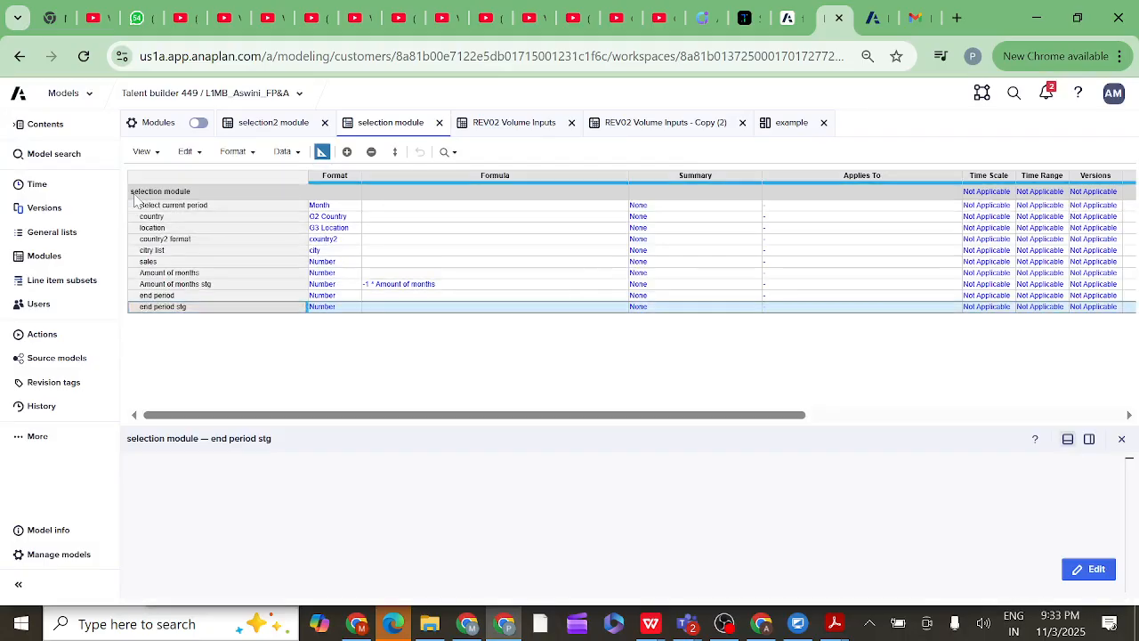
pyautogui.click(131, 464)
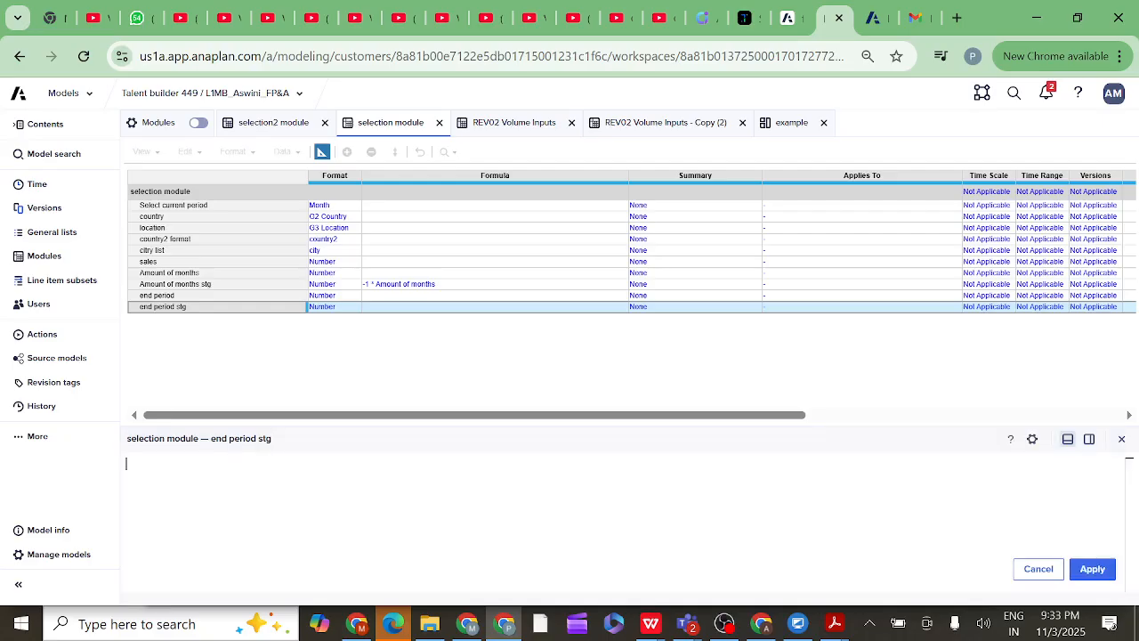
pyautogui.write('-1*')
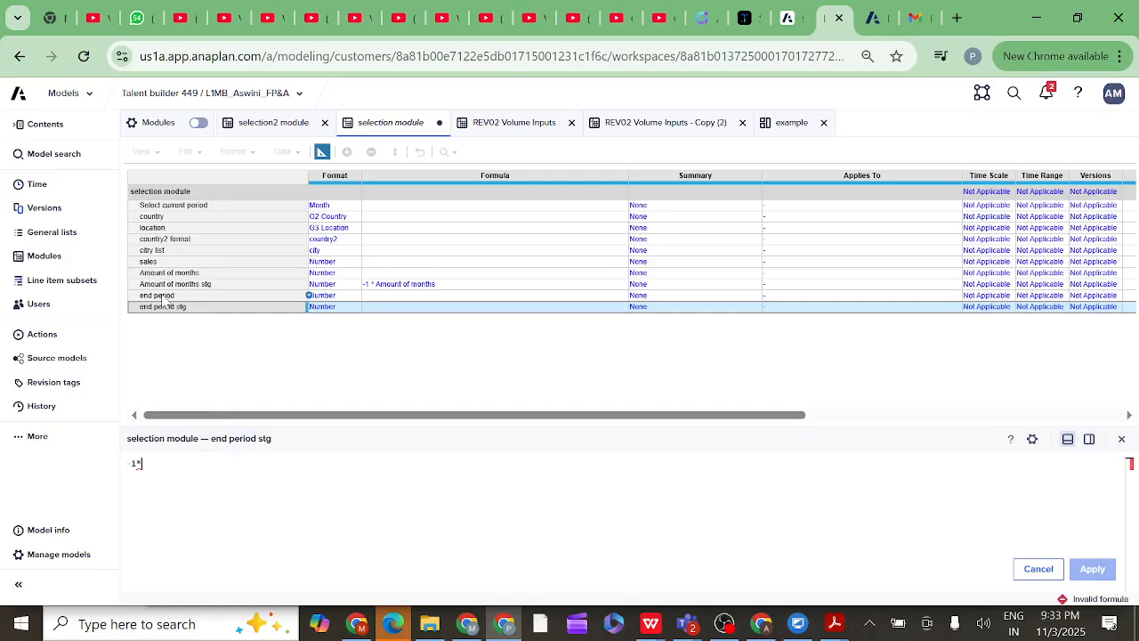
pyautogui.click(164, 296)
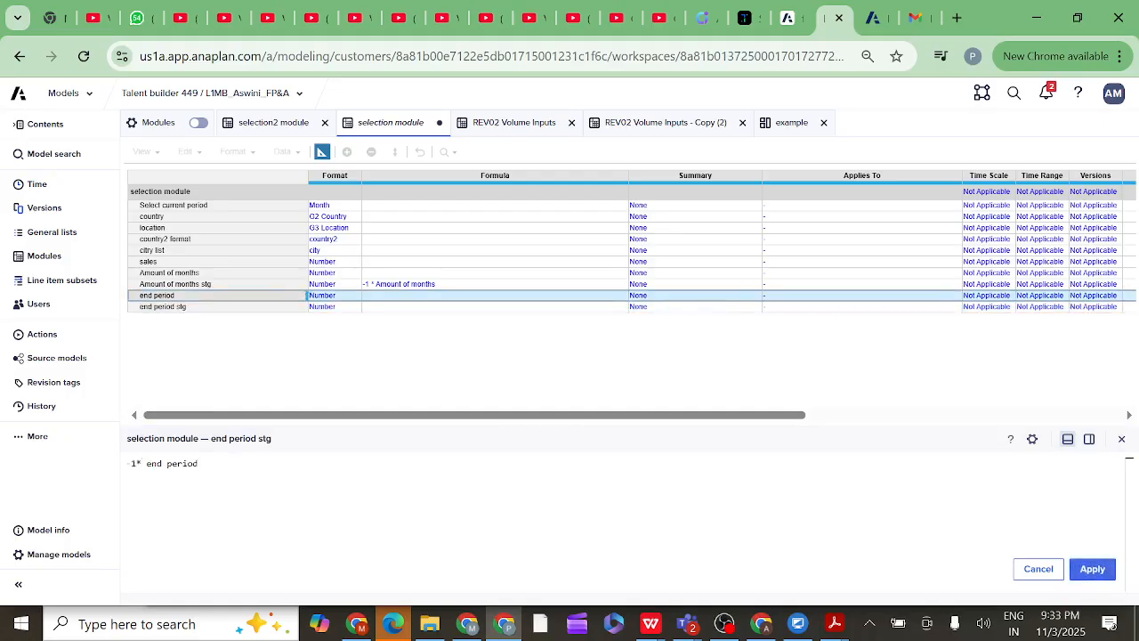
pyautogui.click(1092, 570)
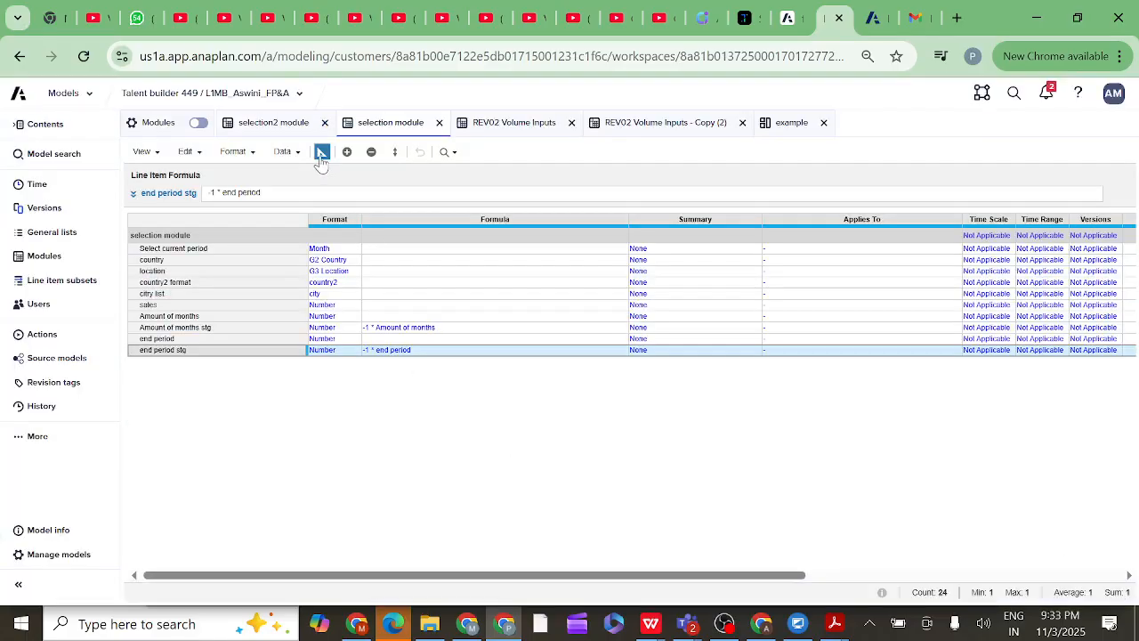
# Set end period to 1 in the selection module's grid
pyautogui.click(322, 152)
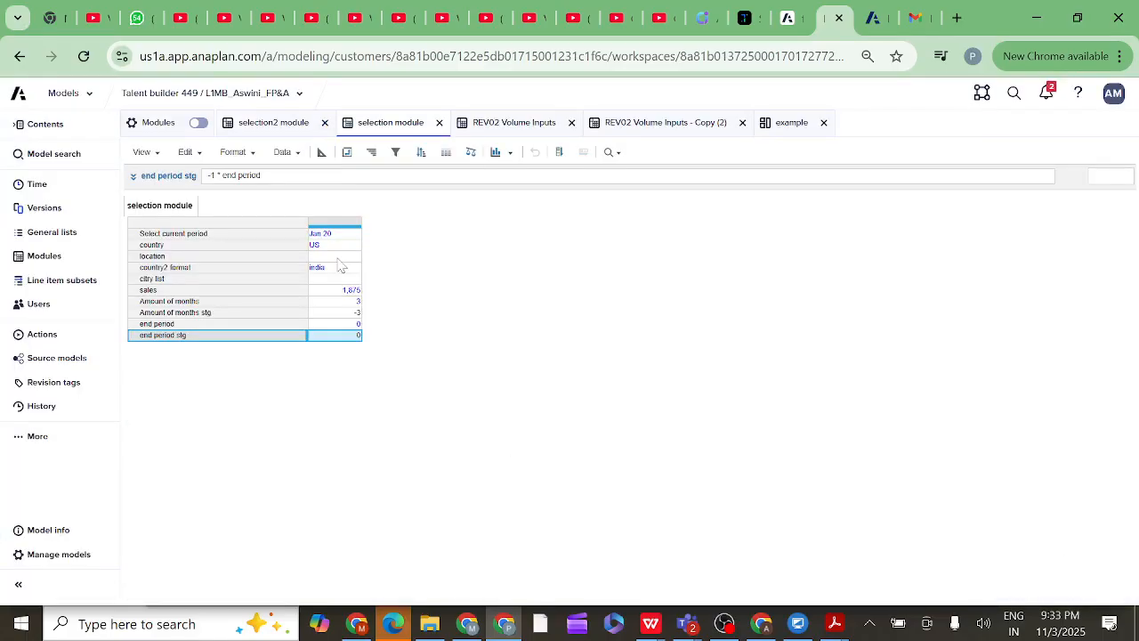
pyautogui.doubleClick(333, 323)
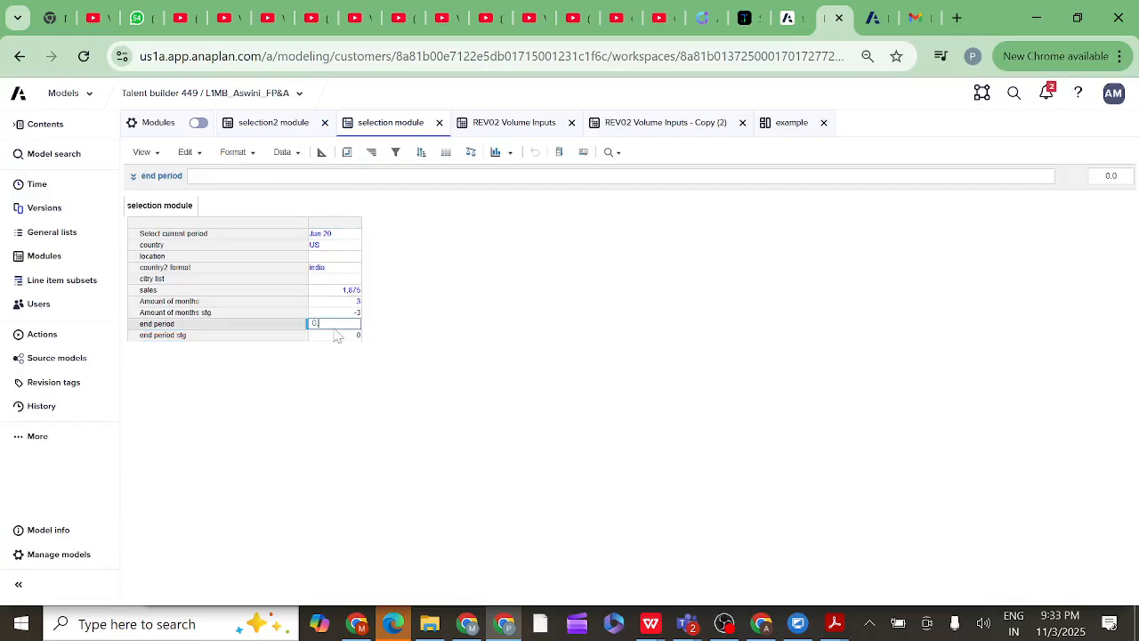
pyautogui.press('BackSpace')
pyautogui.click(437, 412)
pyautogui.click(218, 314)
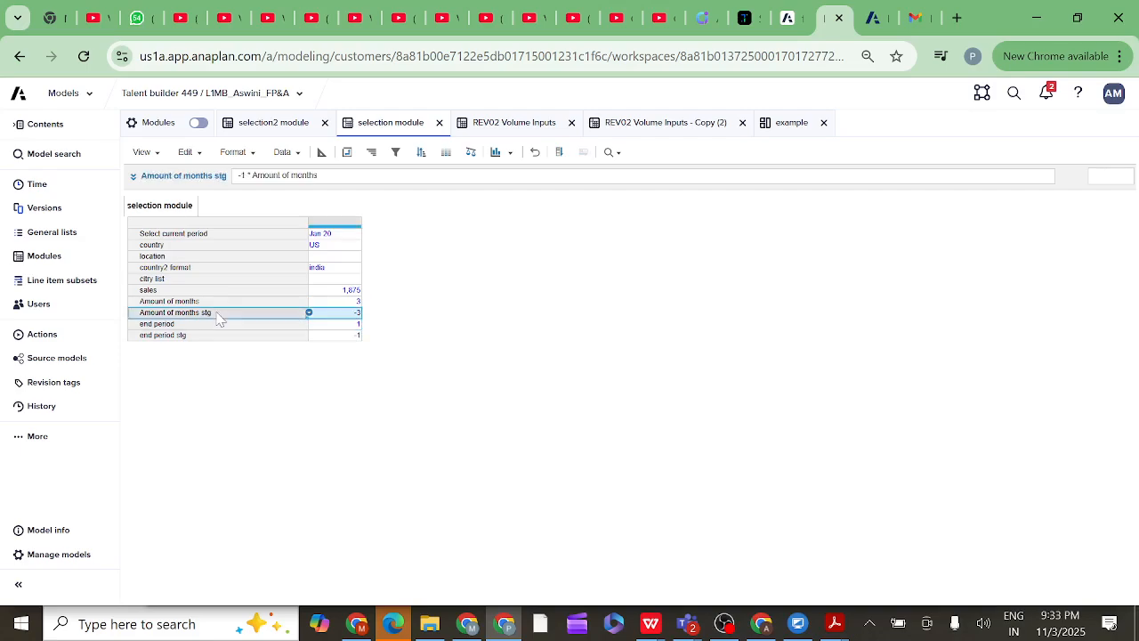
# Copy the name of the Last 3 months sum line item in REV02 Volume Inputs - Copy (2)
pyautogui.click(658, 131)
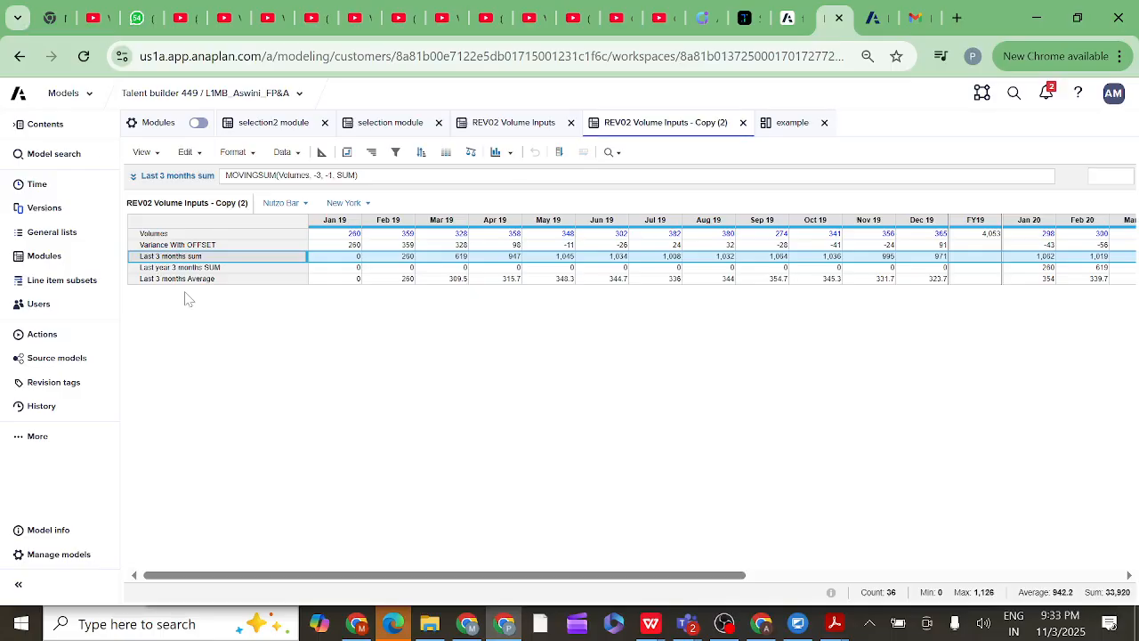
pyautogui.click(176, 269)
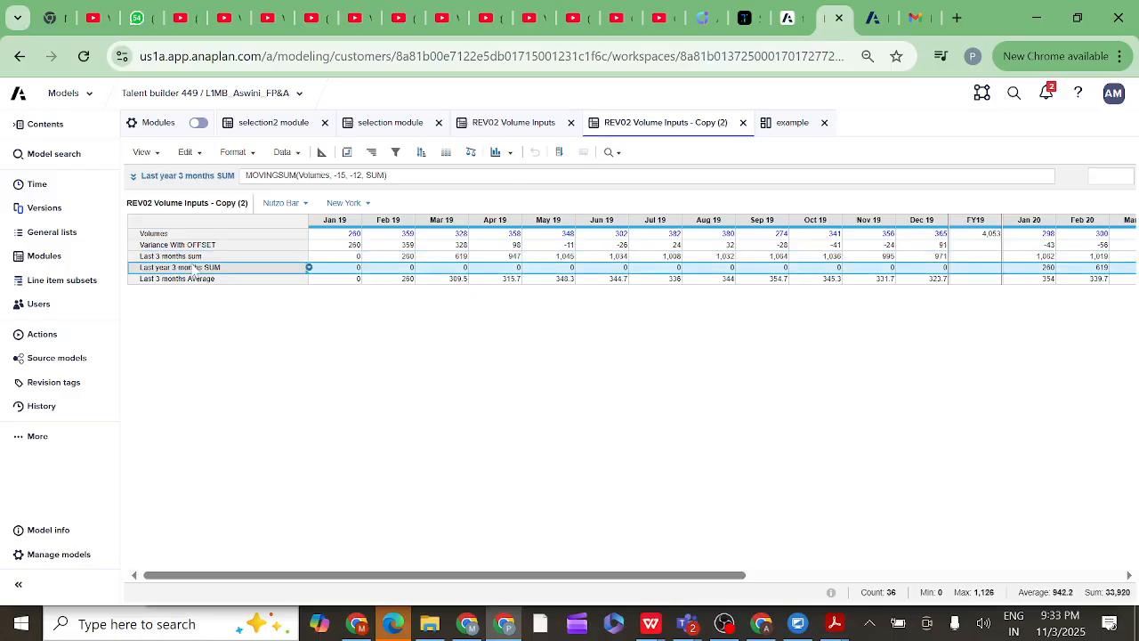
pyautogui.doubleClick(200, 255)
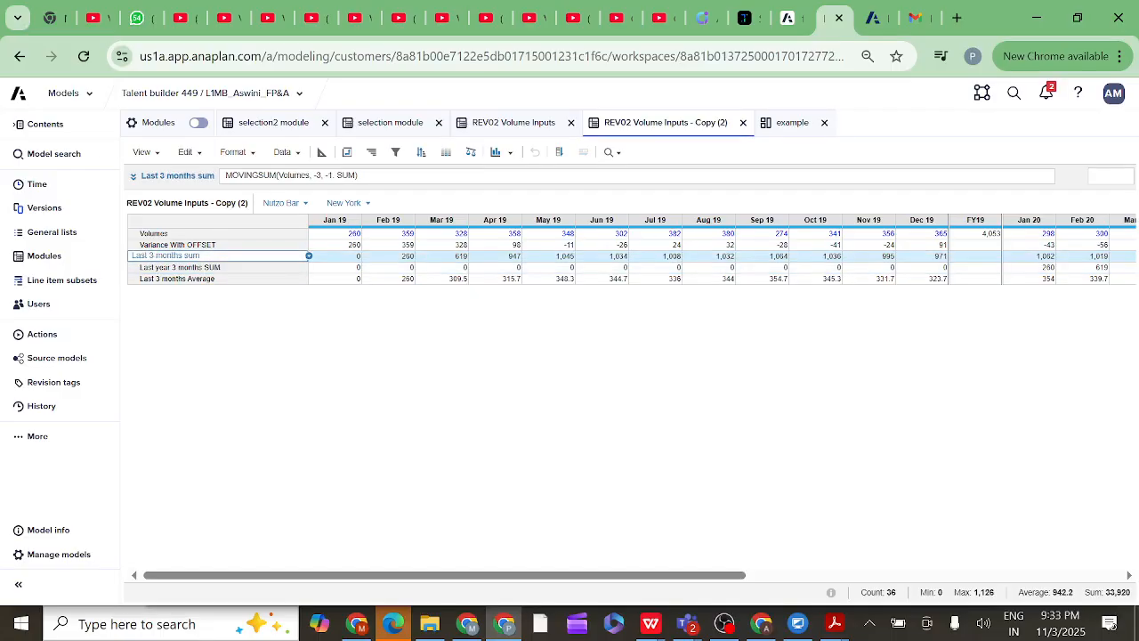
pyautogui.hotkey('ctrl', 'a')
pyautogui.hotkey('ctrl', 'c')
pyautogui.click(204, 269)
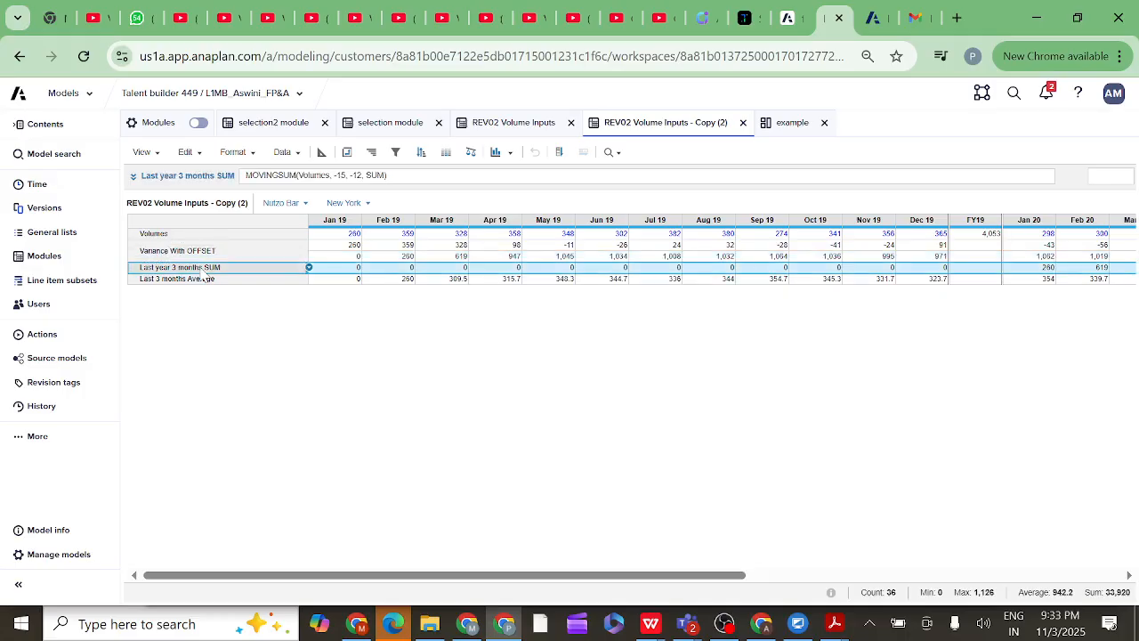
# Insert a line item named Last 3 months sum with selection before Last year 3 months SUM
pyautogui.click(321, 152)
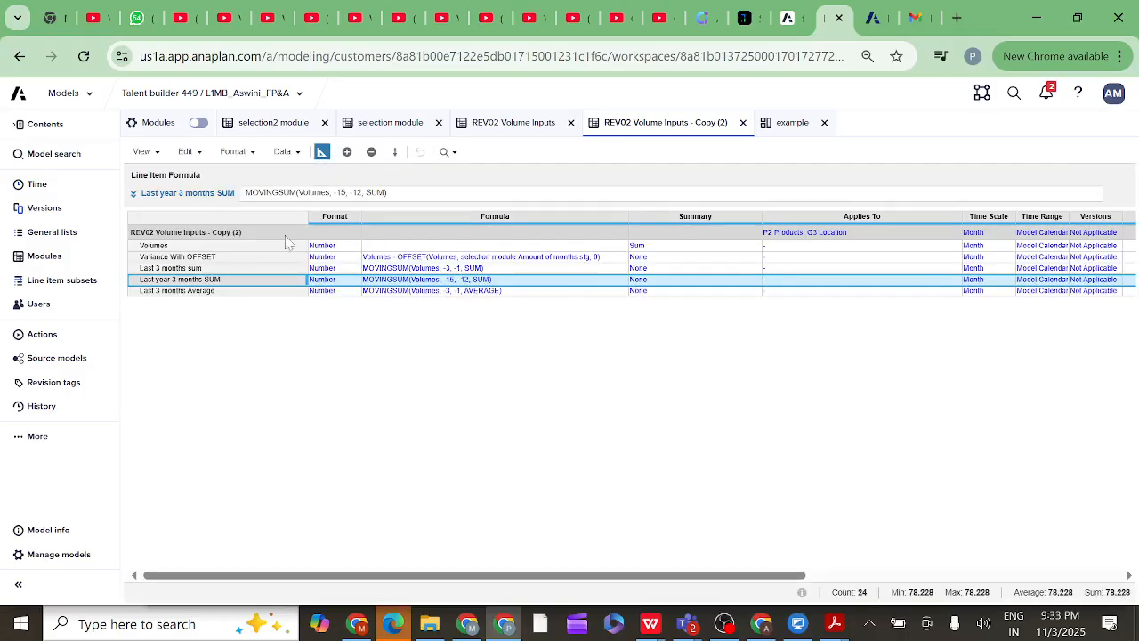
pyautogui.click(347, 153)
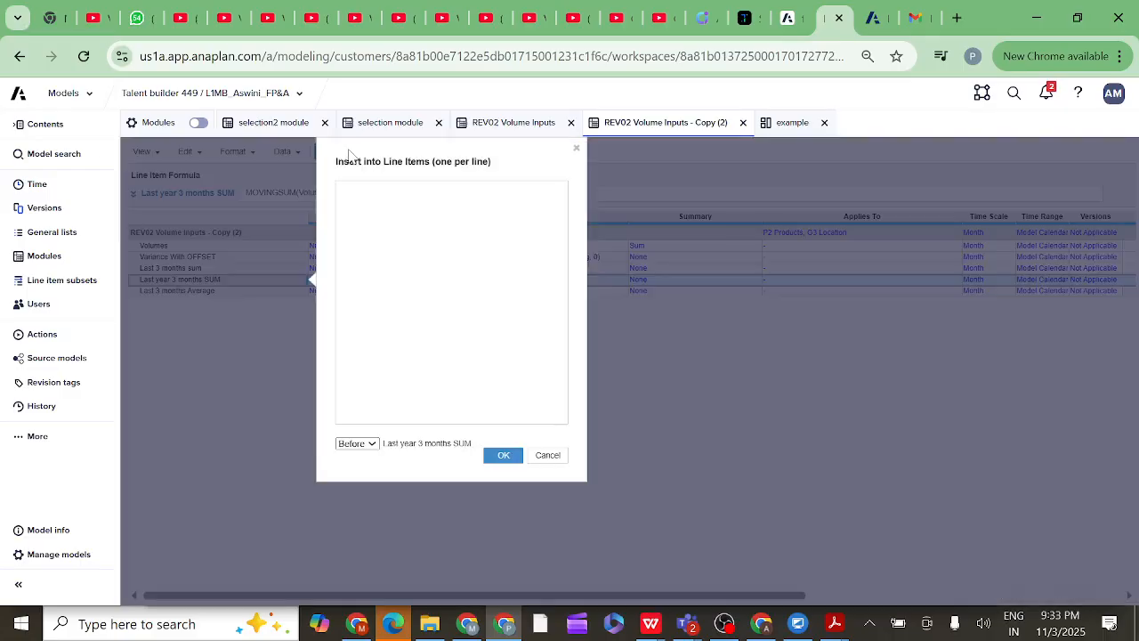
pyautogui.hotkey('ctrl', 'v')
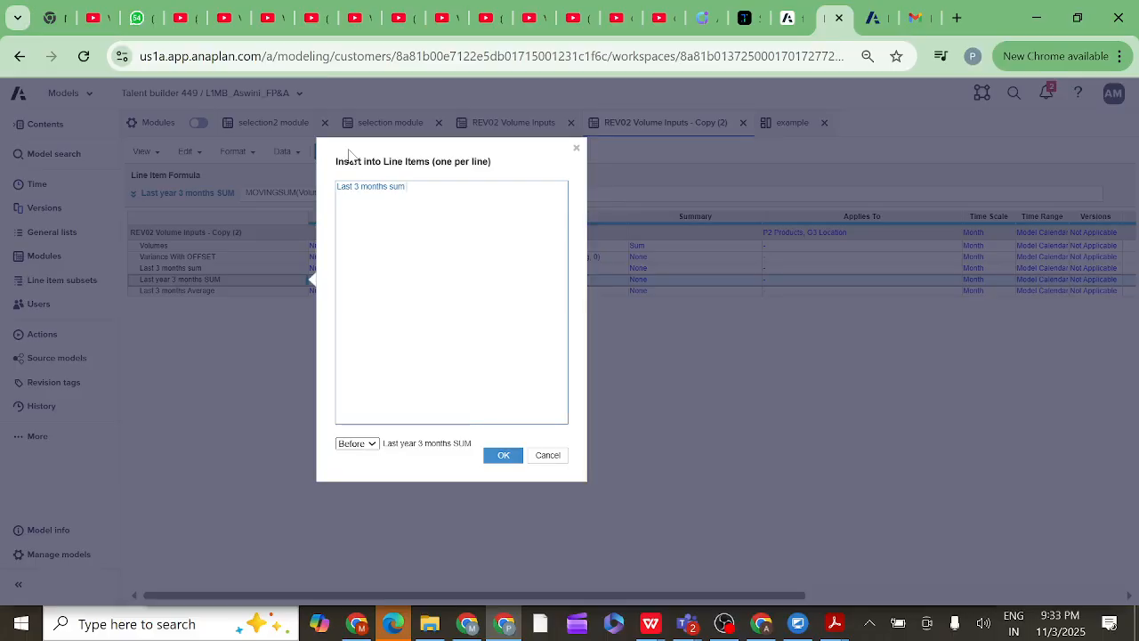
pyautogui.write('with selection')
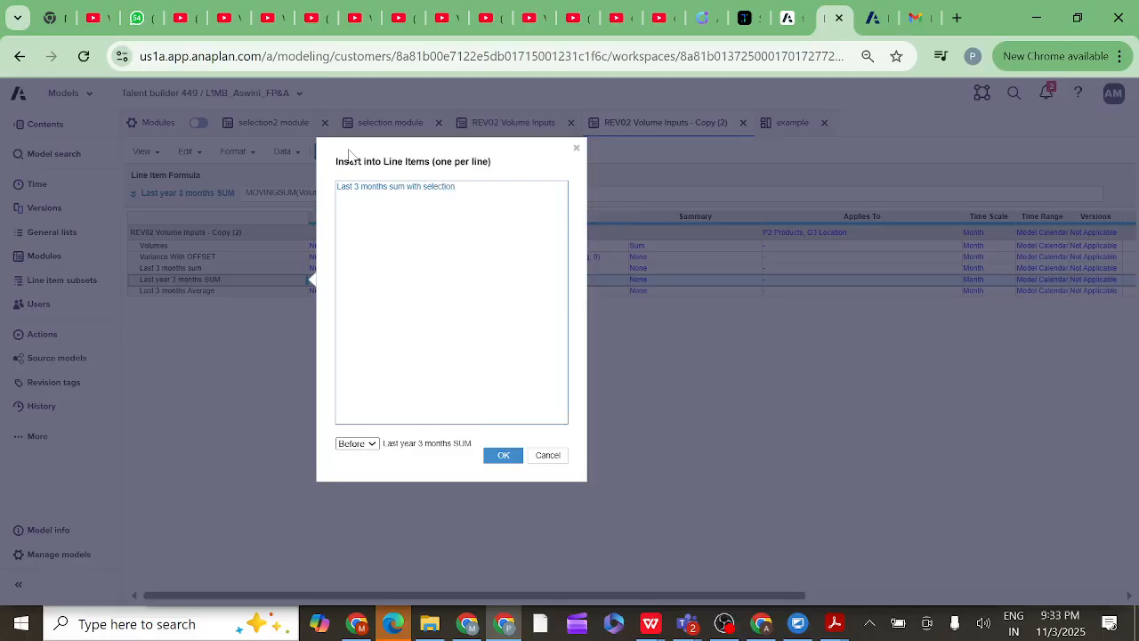
pyautogui.click(503, 458)
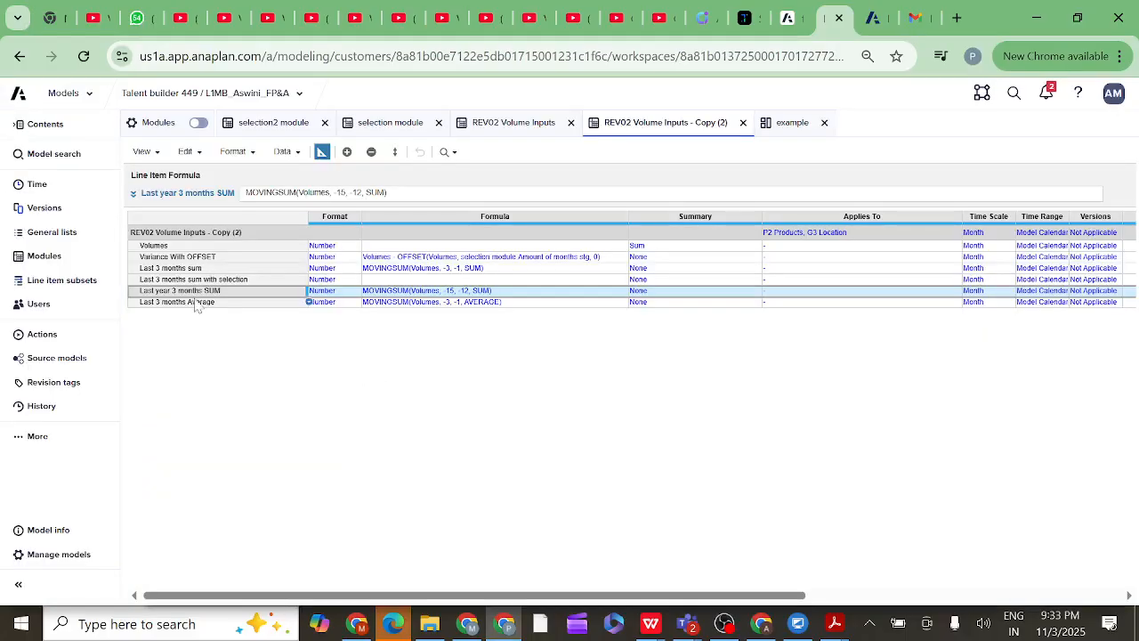
# Set the formula of Last 3 months sum with selection to MOVINGSUM(Volumes, selection module.Amount of months stg, selection module.end period stg, SUM)
pyautogui.click(178, 279)
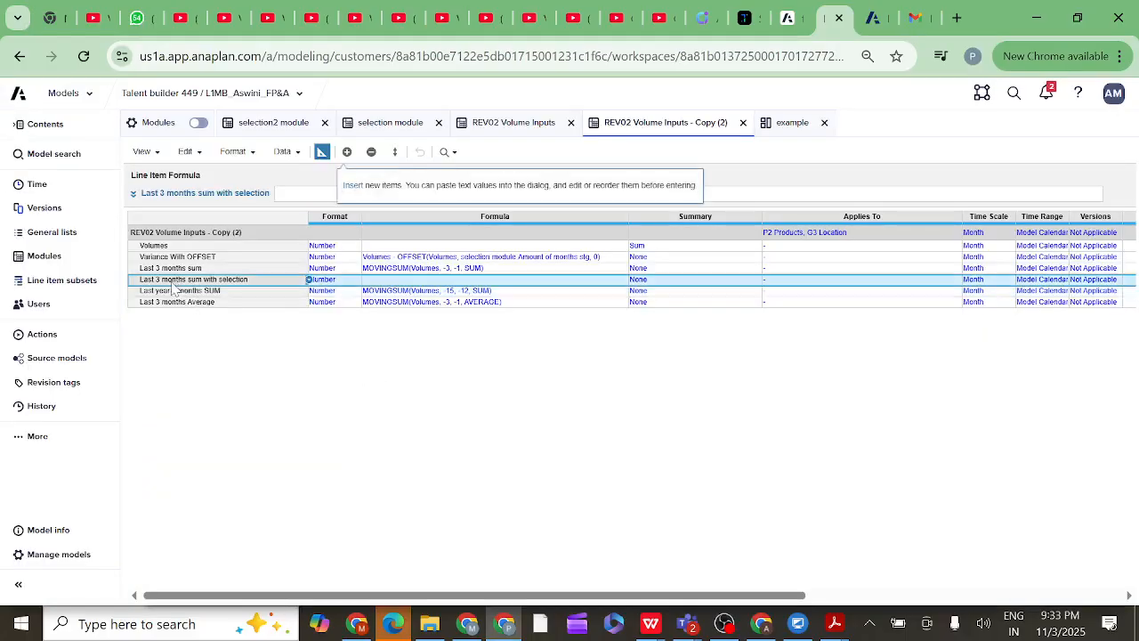
pyautogui.click(133, 194)
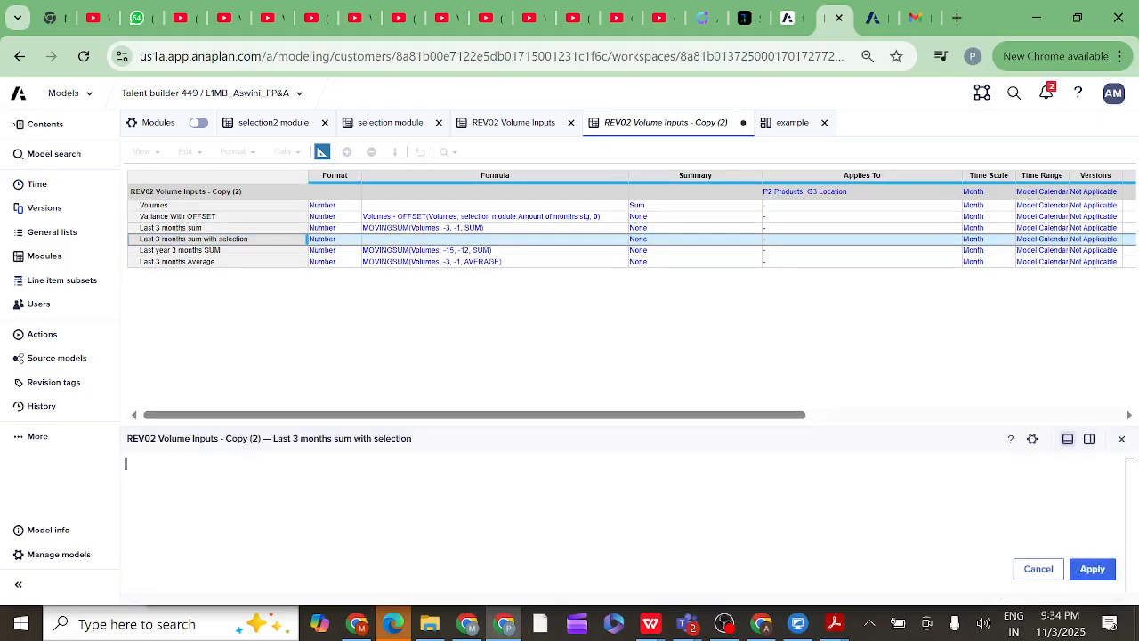
pyautogui.write('MOVI')
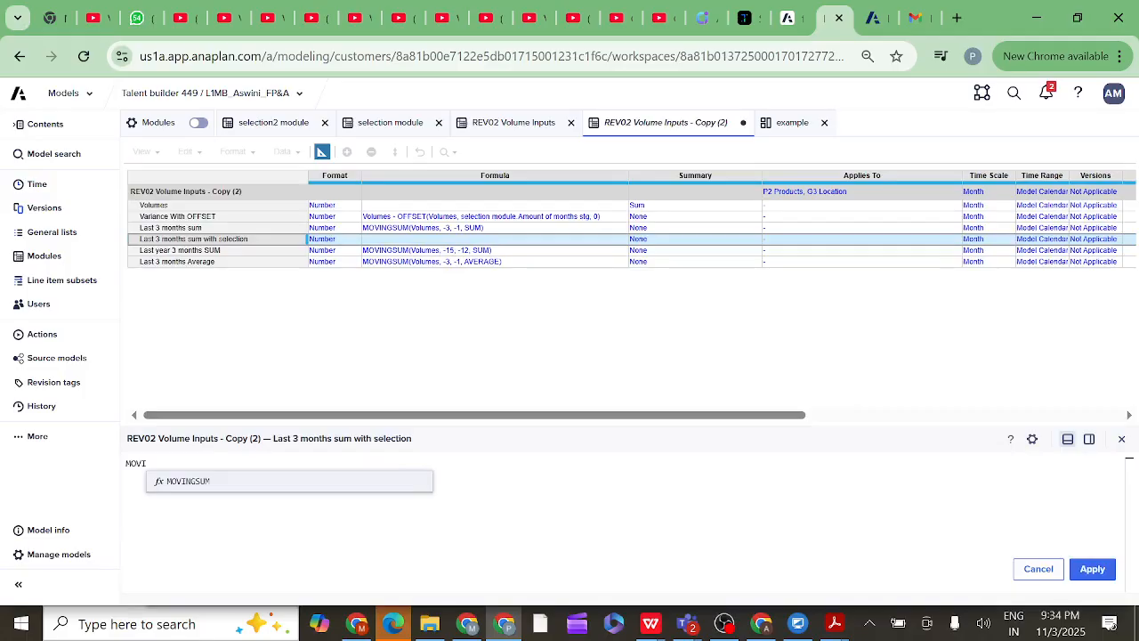
pyautogui.click(199, 486)
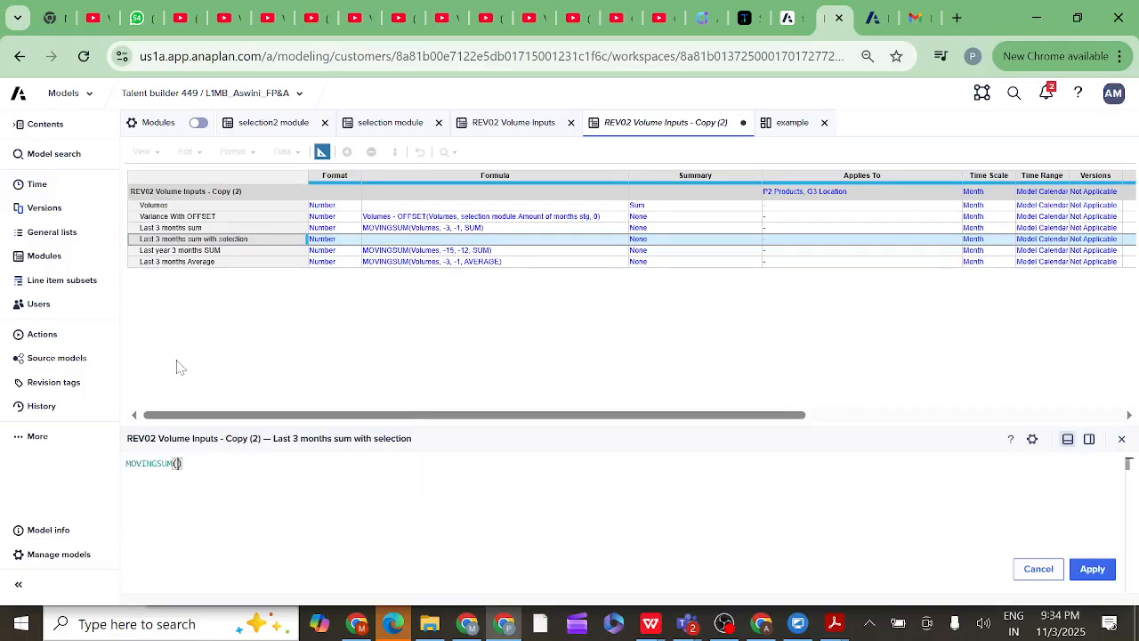
pyautogui.click(160, 206)
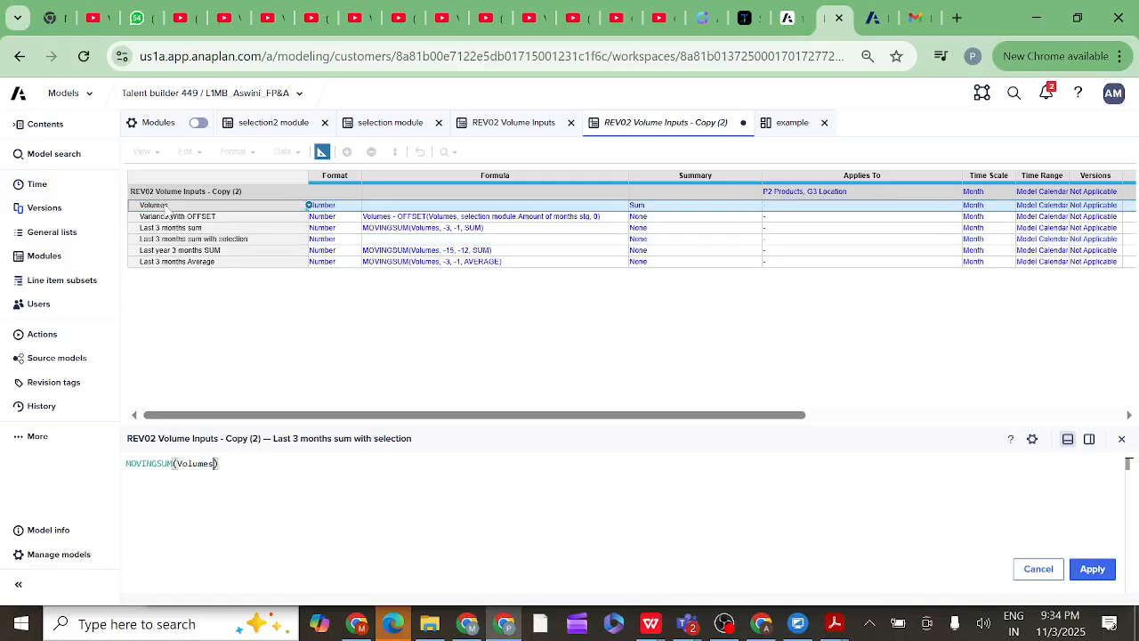
pyautogui.write(',')
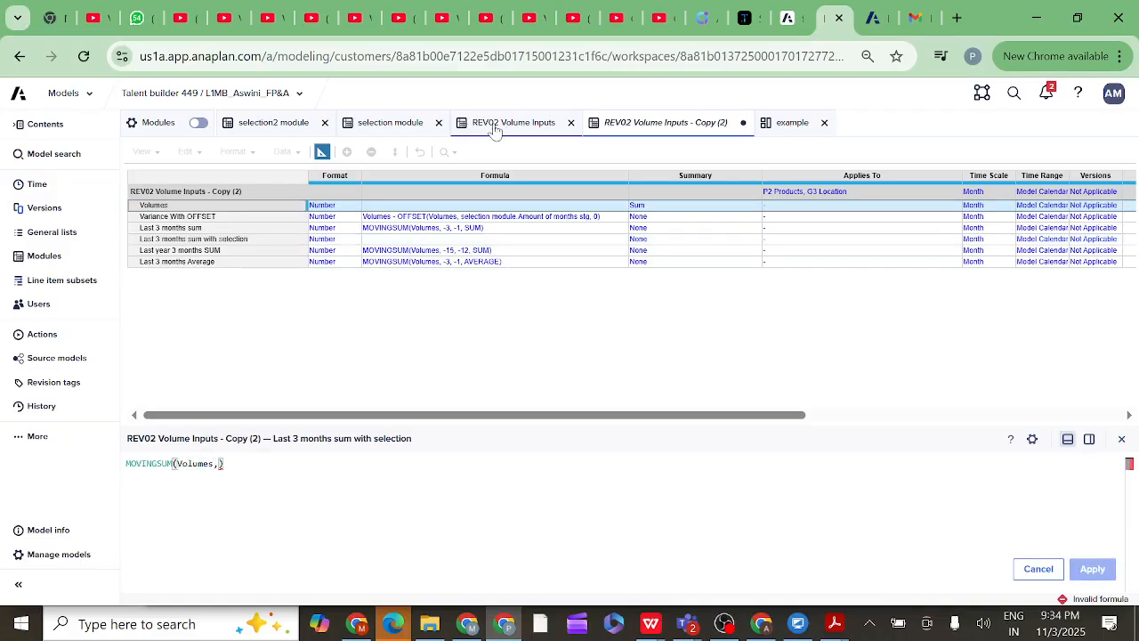
pyautogui.click(402, 130)
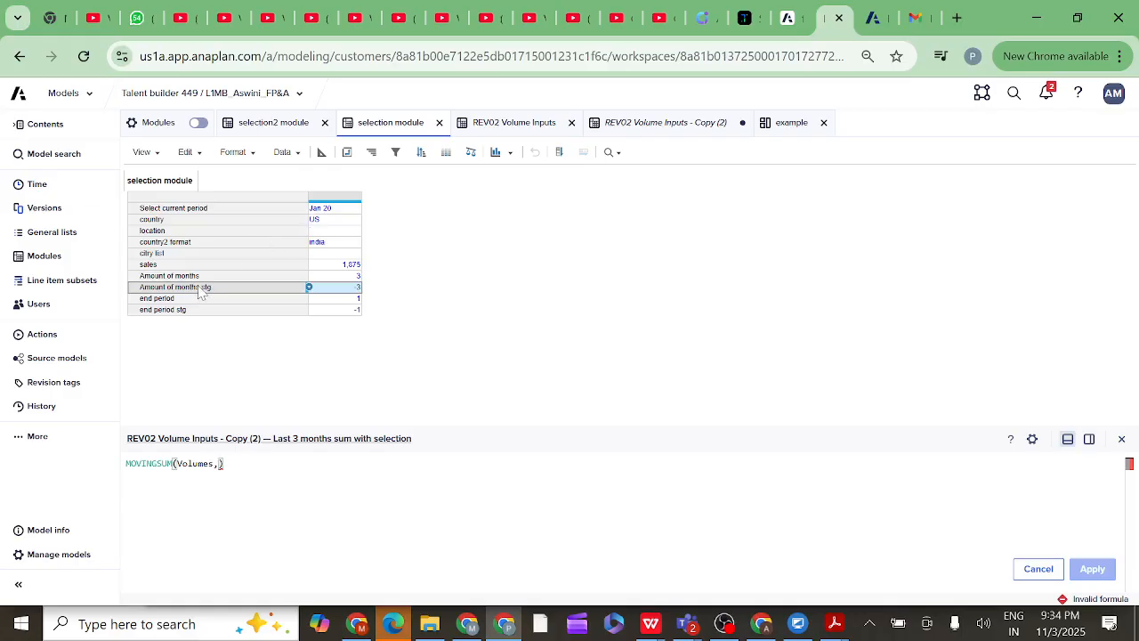
pyautogui.click(201, 292)
pyautogui.write(',')
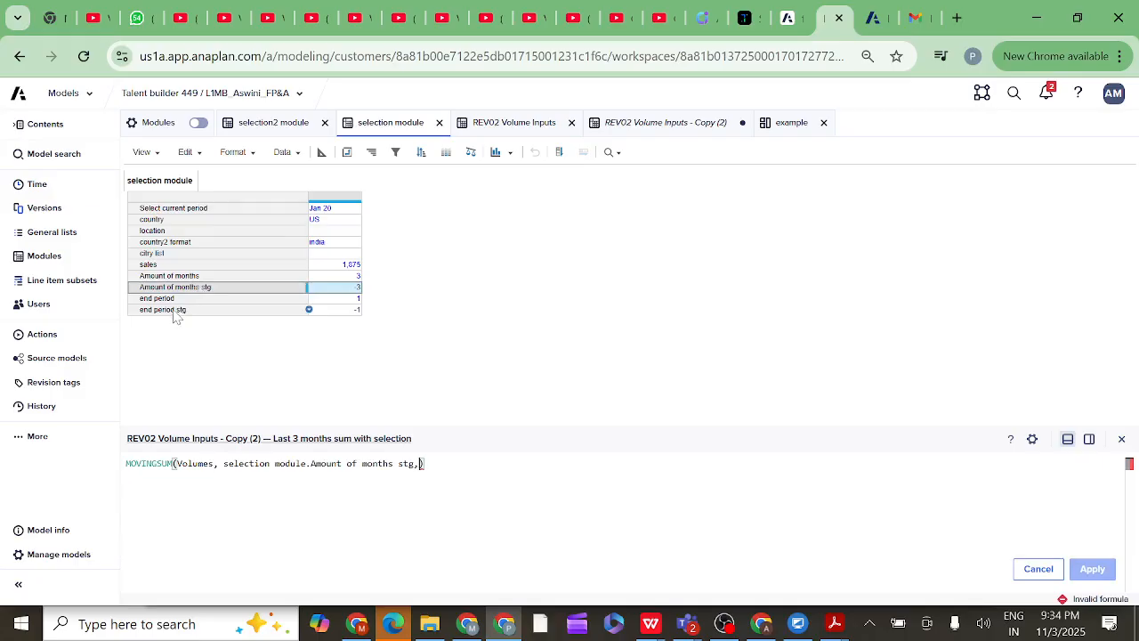
pyautogui.click(176, 314)
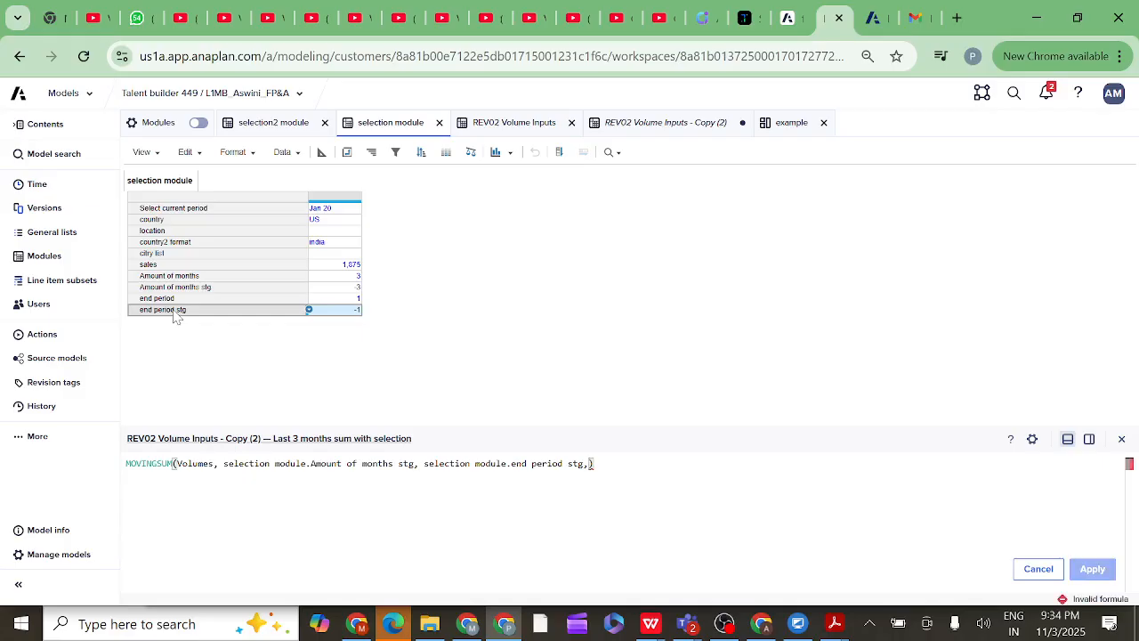
pyautogui.write('SUM')
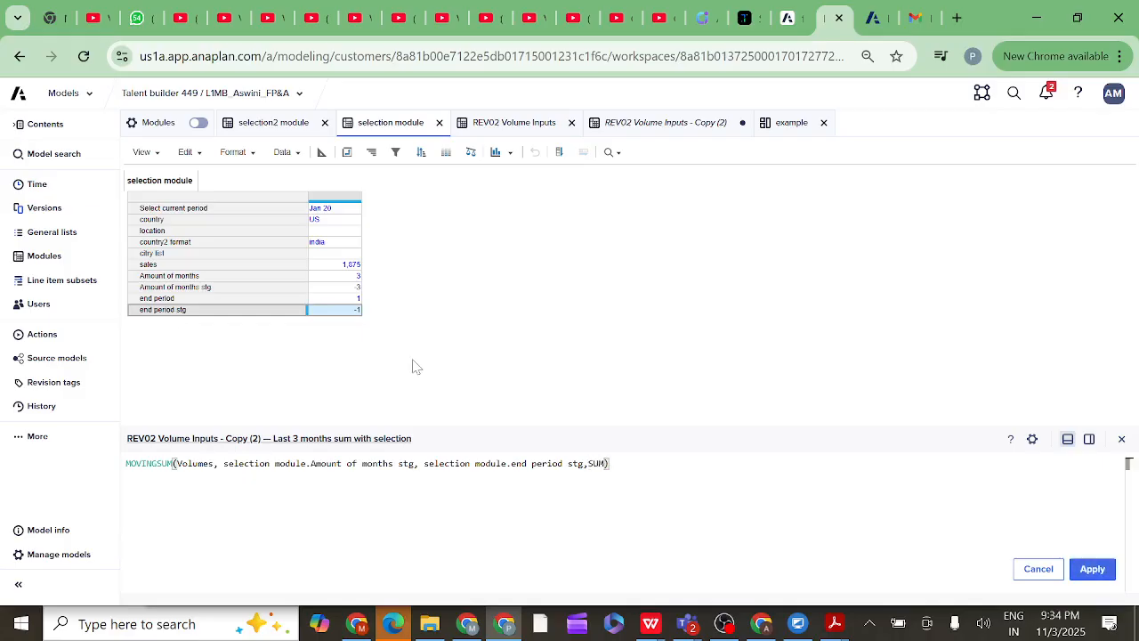
pyautogui.click(1086, 567)
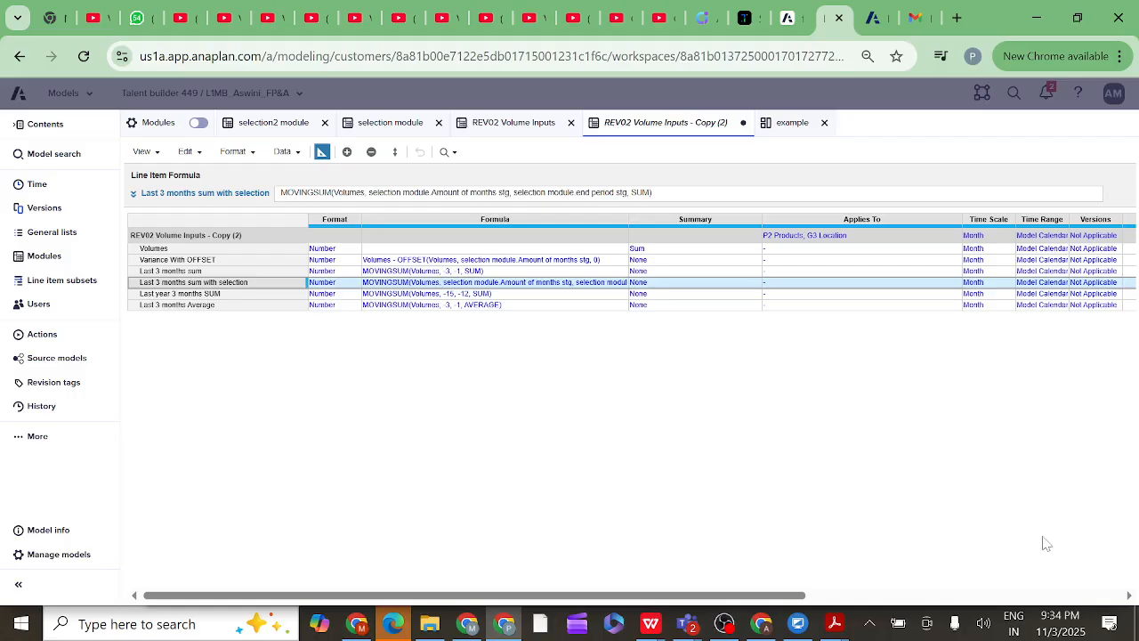
# Leave the blueprint view and compare the Last 3 months sum row with the Last 3 months sum with selection row
pyautogui.click(321, 153)
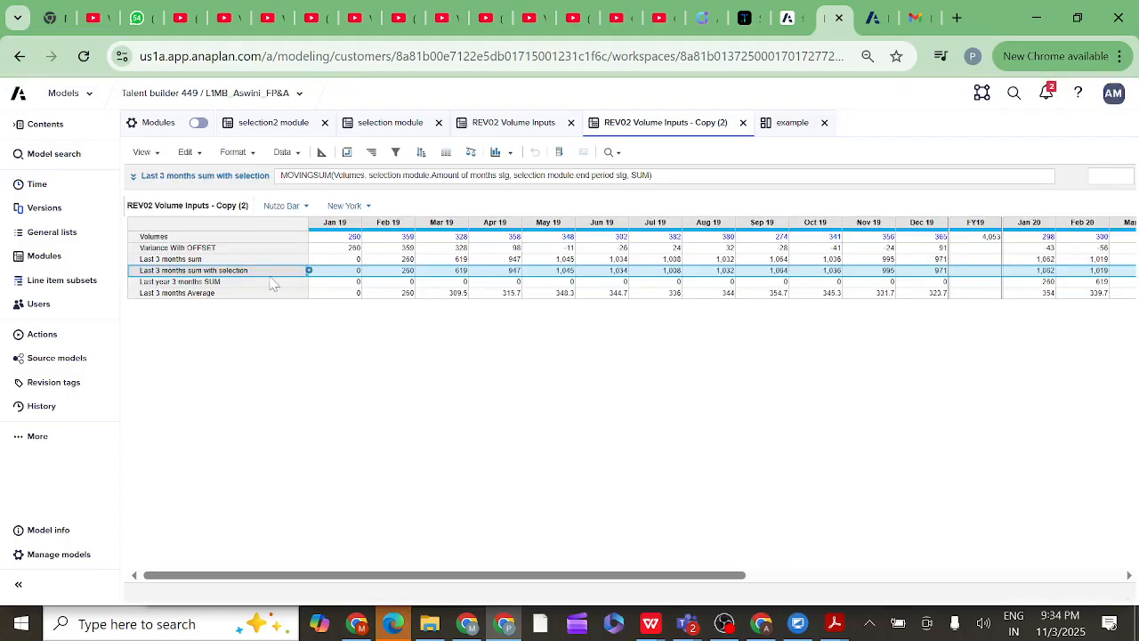
pyautogui.keyDown('shift'); pyautogui.click(217, 263); pyautogui.keyUp('shift')
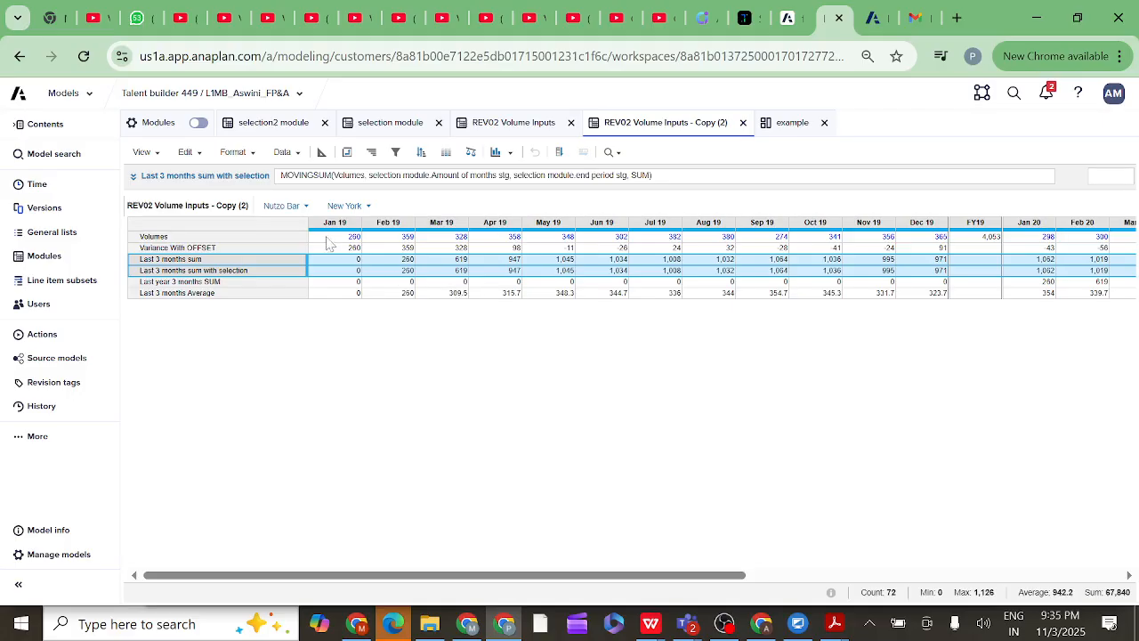
pyautogui.click(249, 275)
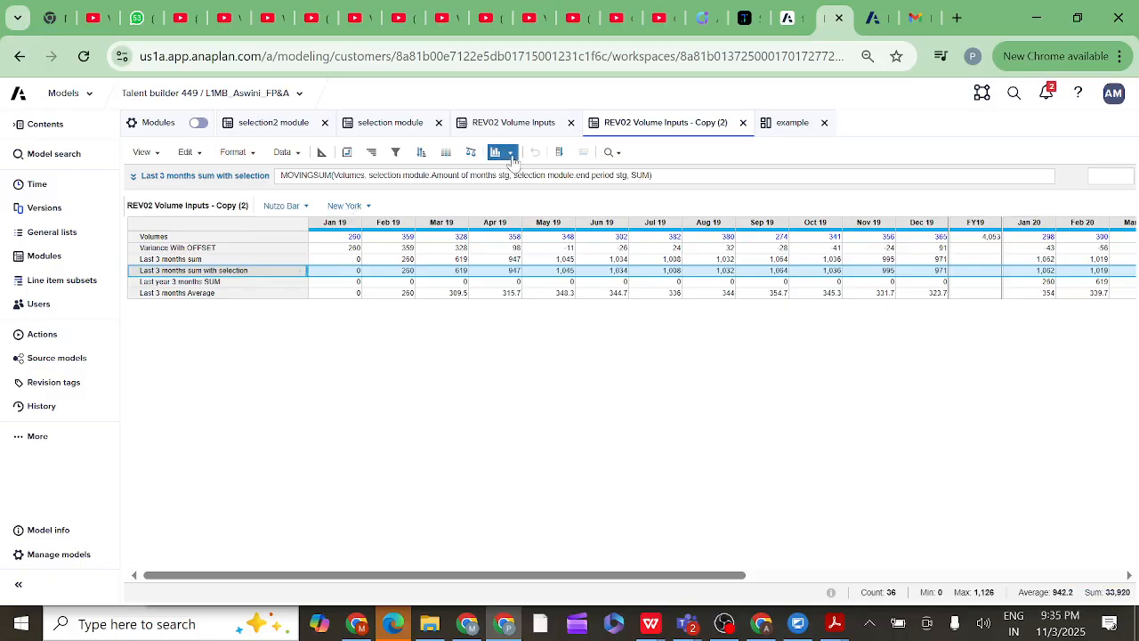
# Set Amount of months to 2 in the selection module's grid
pyautogui.click(406, 124)
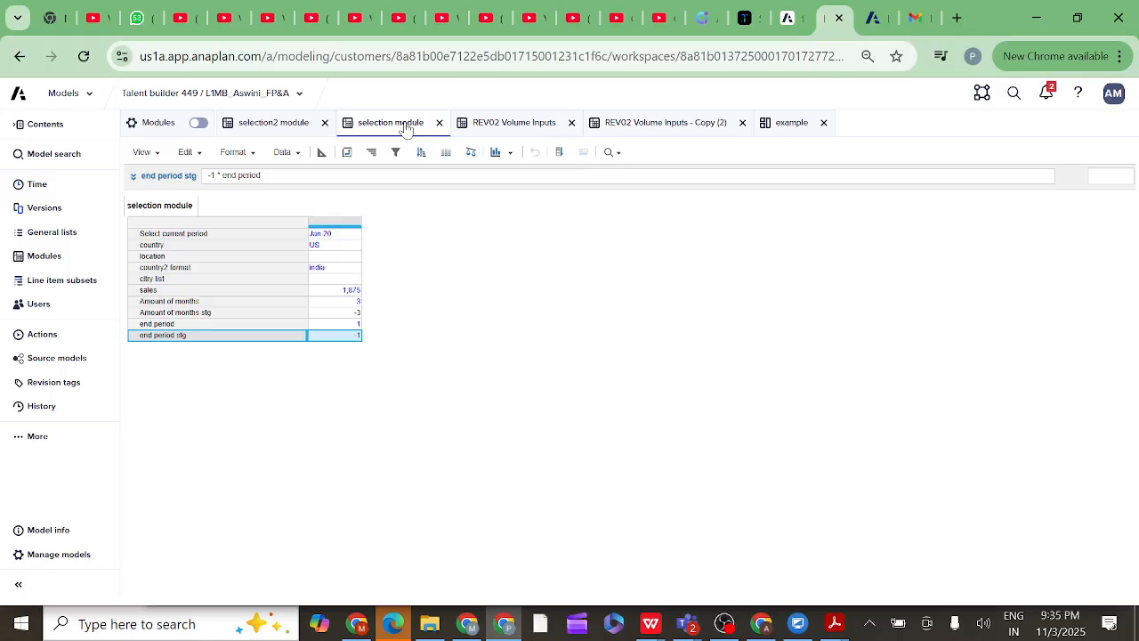
pyautogui.click(355, 314)
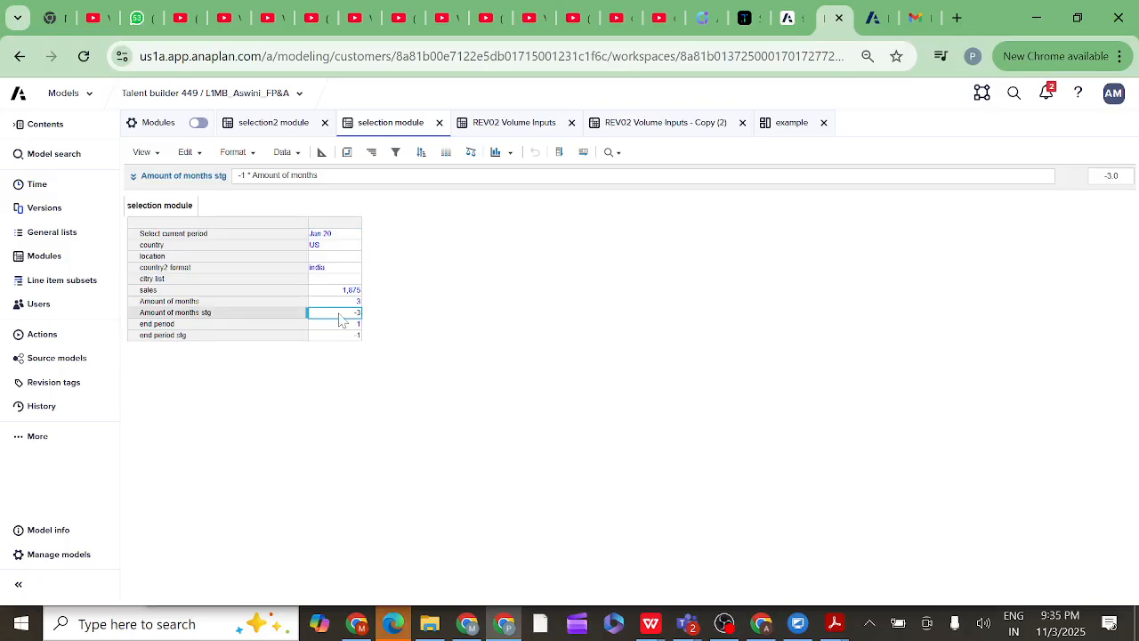
pyautogui.click(326, 304)
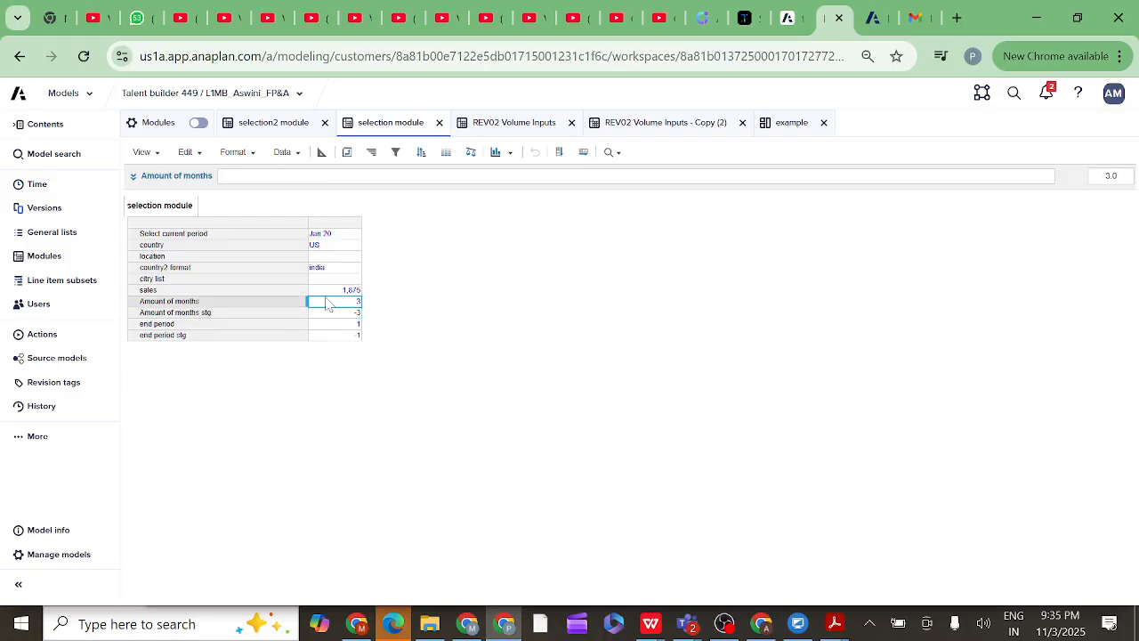
pyautogui.press('BackSpace')
pyautogui.write('3')
pyautogui.press('Return')
# In REV02 Volume Inputs - Copy (2), inspect the Mar 19 to May 19 selection-driven sums and the OFFSET and Last 3 months sum formulas
pyautogui.click(646, 130)
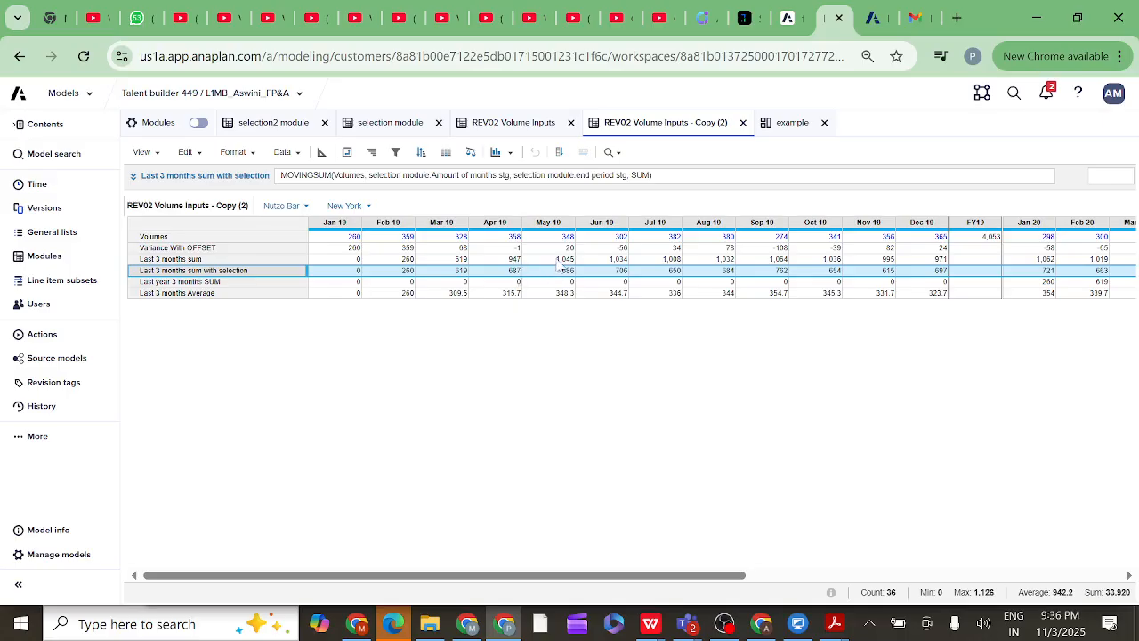
pyautogui.click(451, 270)
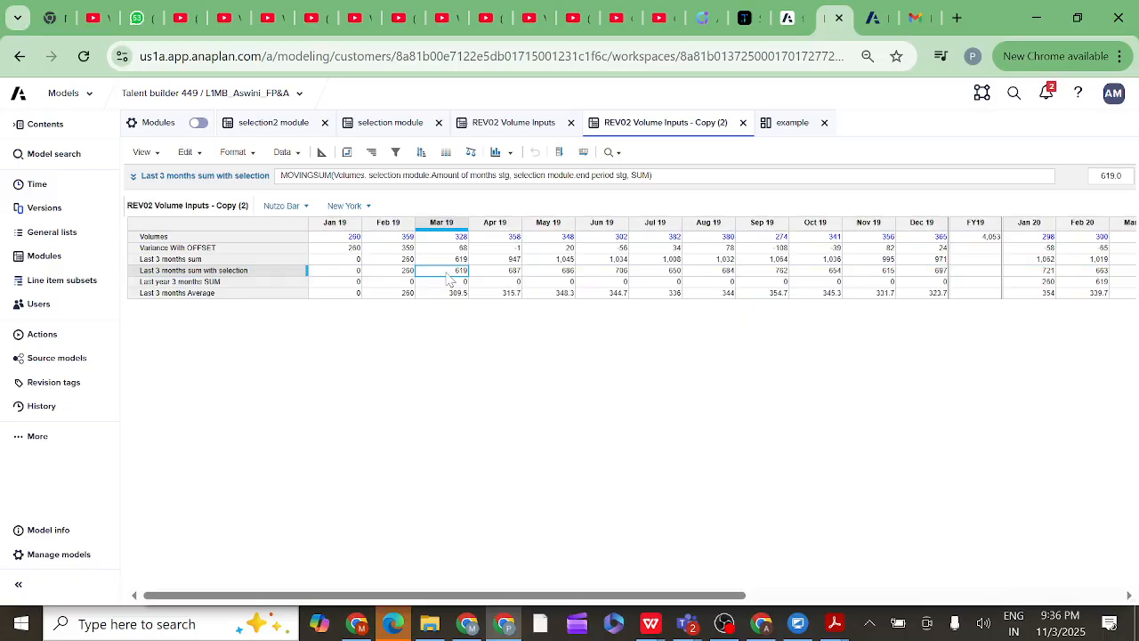
pyautogui.click(506, 276)
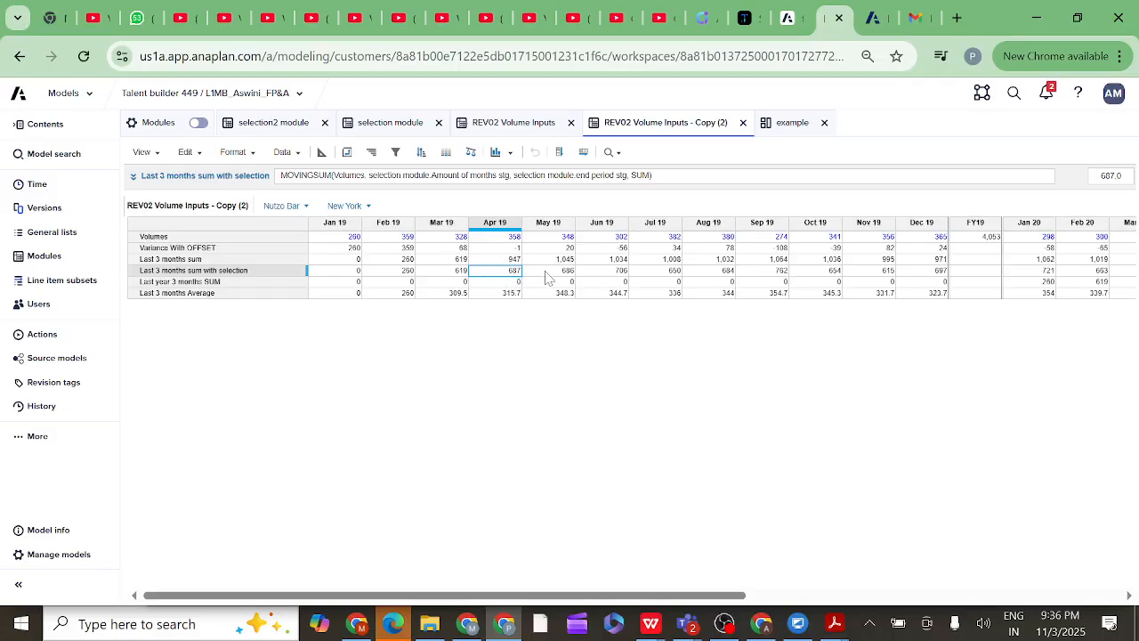
pyautogui.click(549, 276)
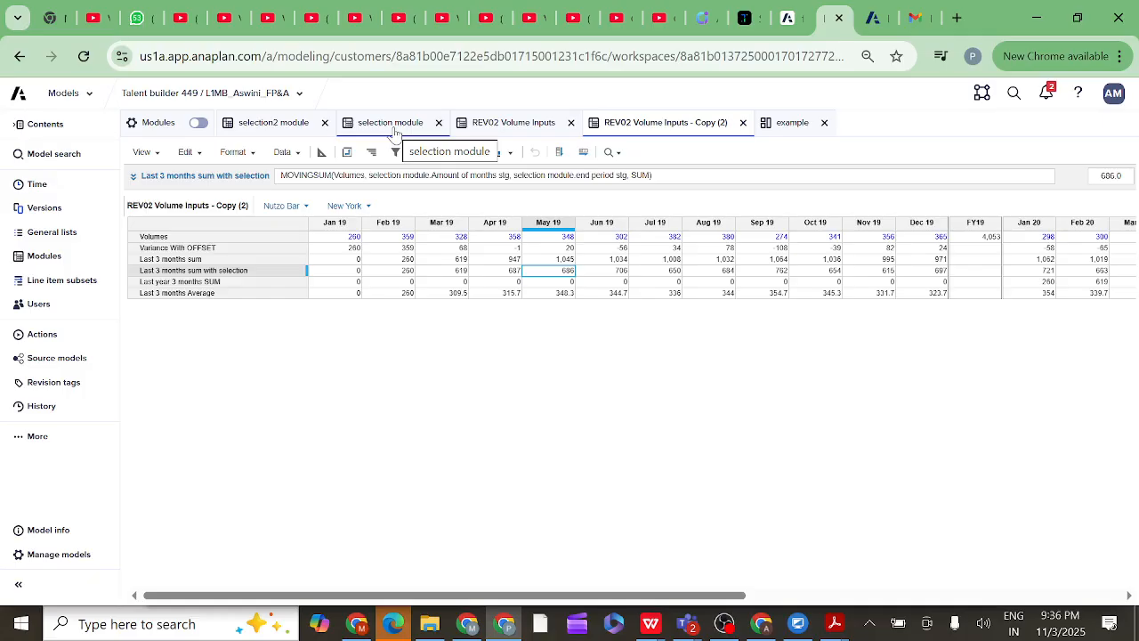
pyautogui.click(182, 248)
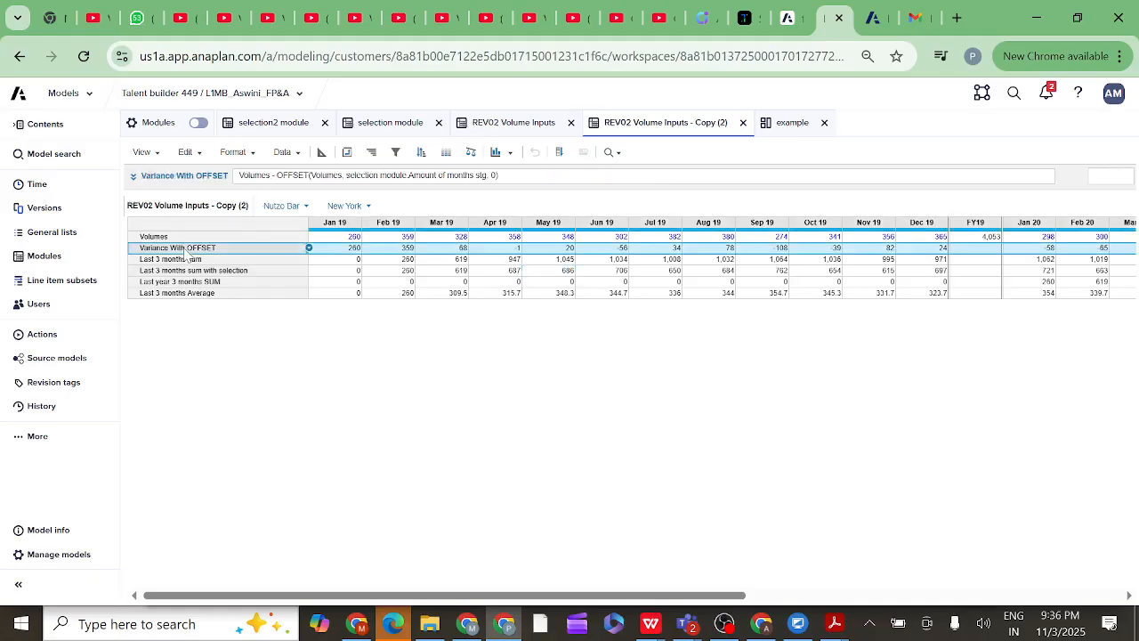
pyautogui.click(184, 259)
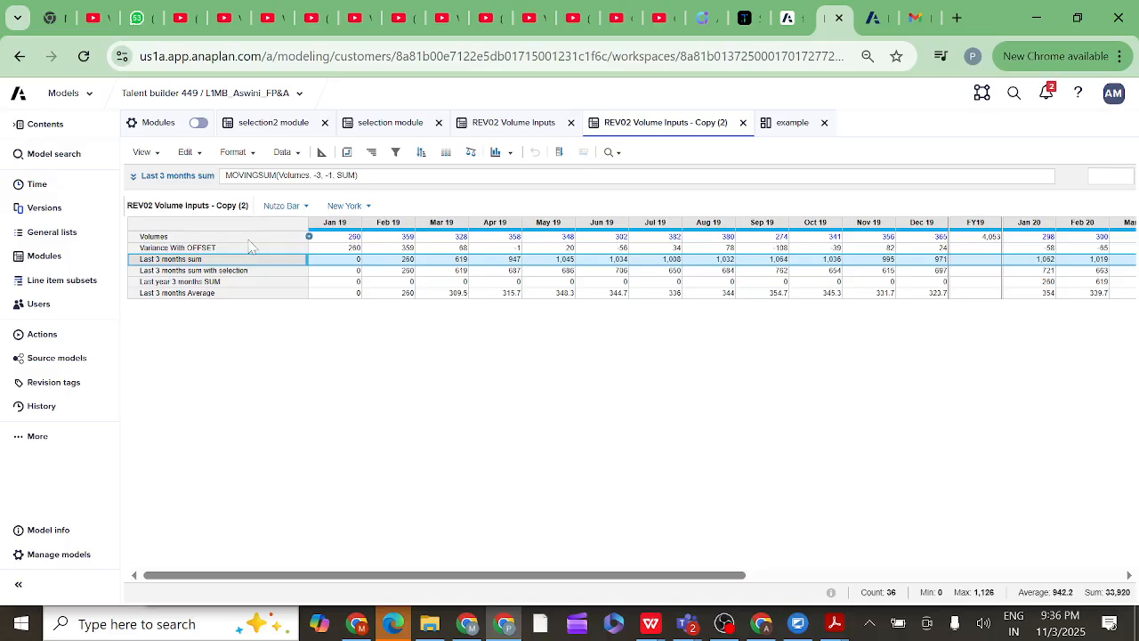
pyautogui.click(214, 259)
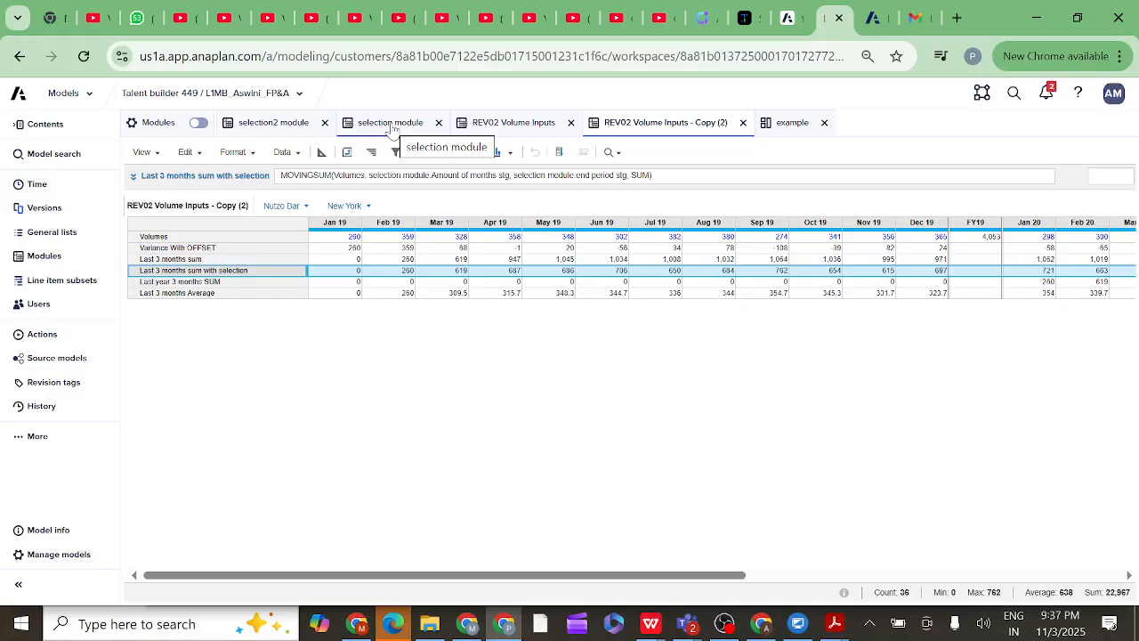
# Review the period inputs in the selection module and compare the fixed and selection-driven MOVINGSUM formulas in REV02 Volume Inputs - Copy (2)
pyautogui.click(393, 130)
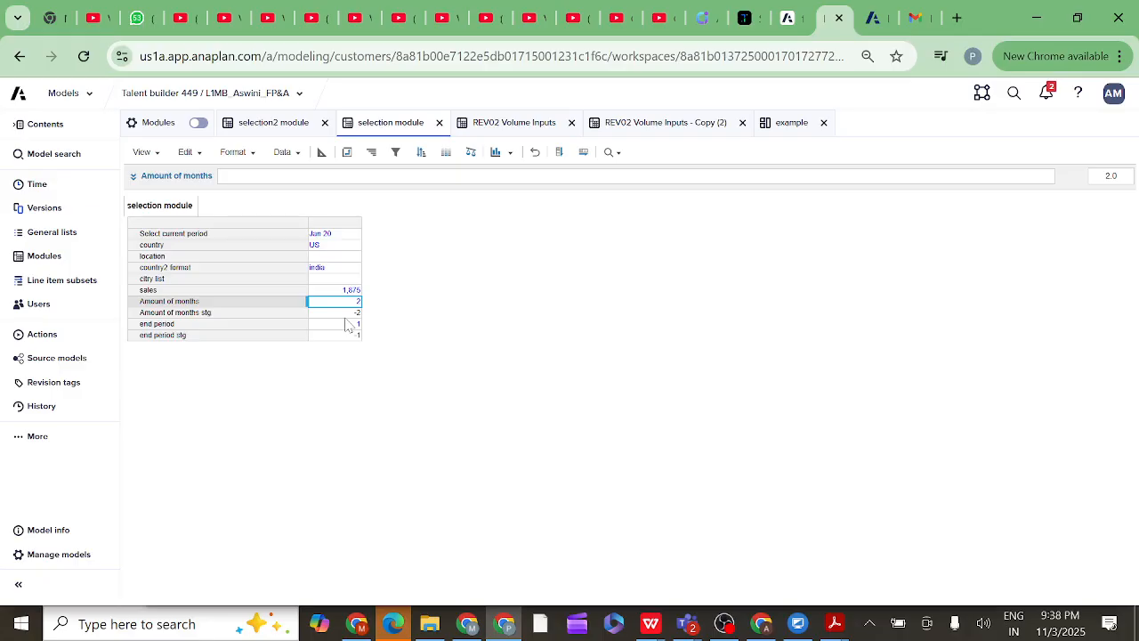
pyautogui.click(652, 134)
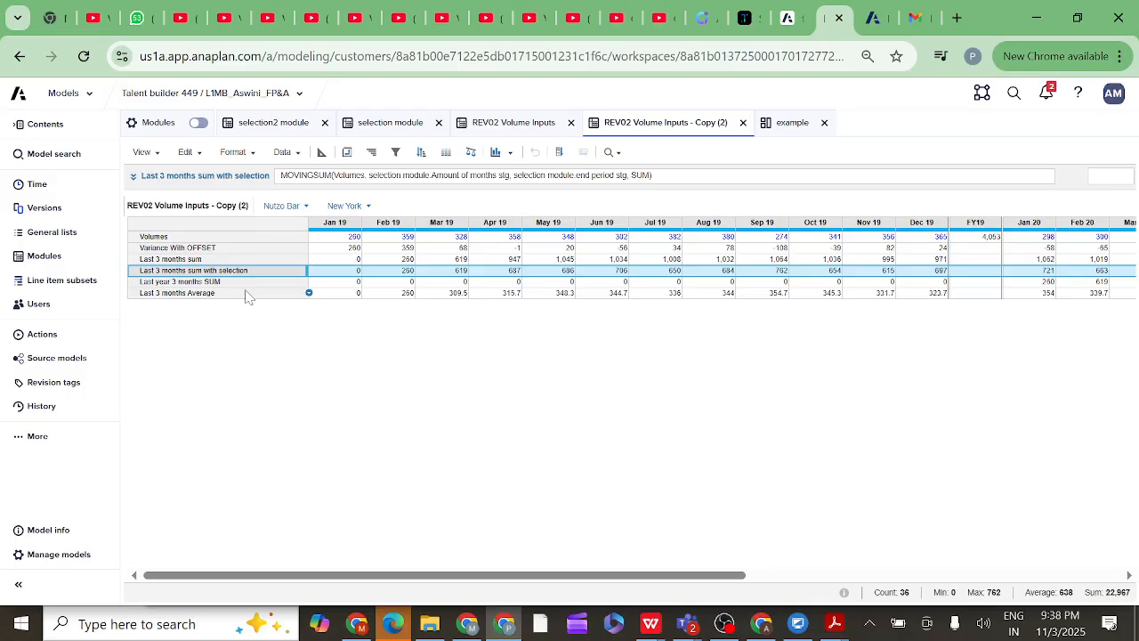
pyautogui.click(207, 259)
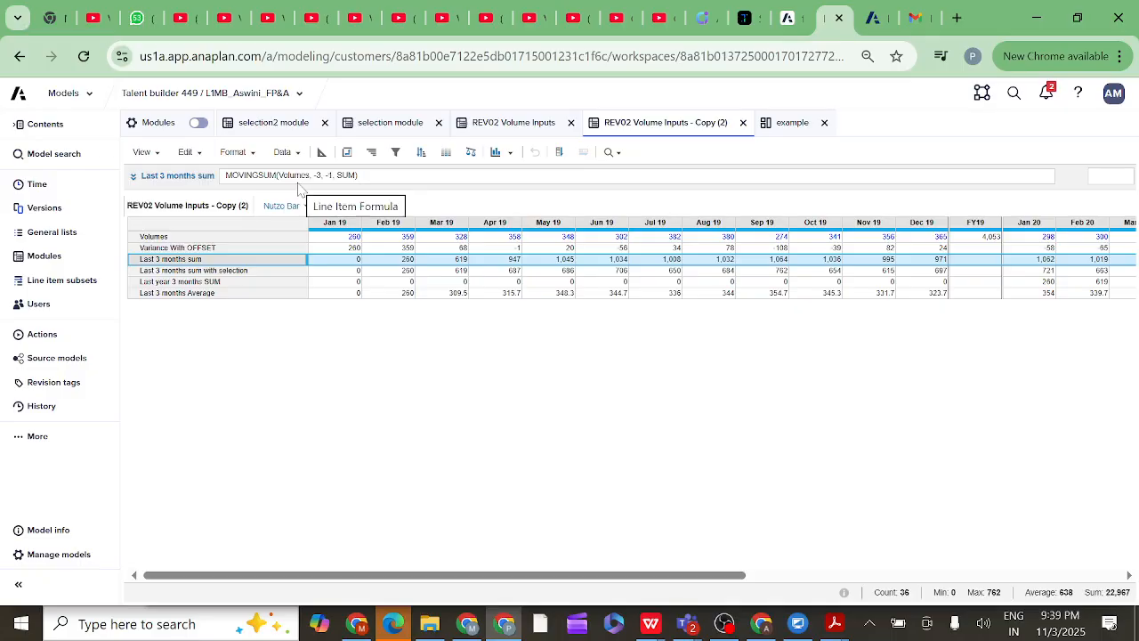
pyautogui.click(233, 272)
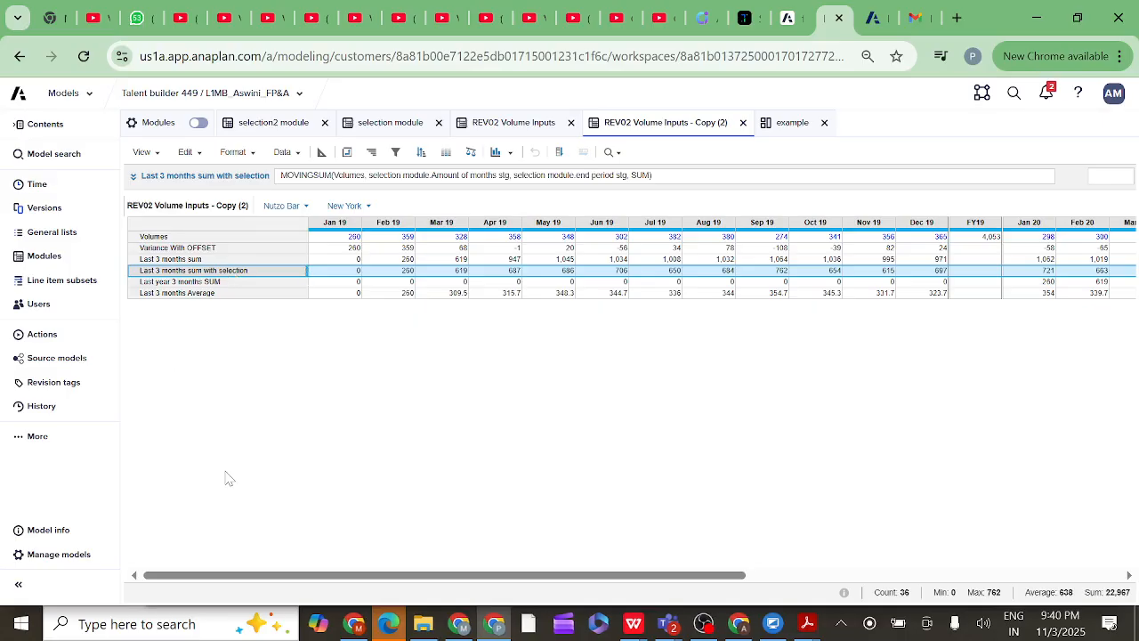
# Check the Microsoft Teams meeting window and return to the Anaplan model
pyautogui.moveTo(671, 630)
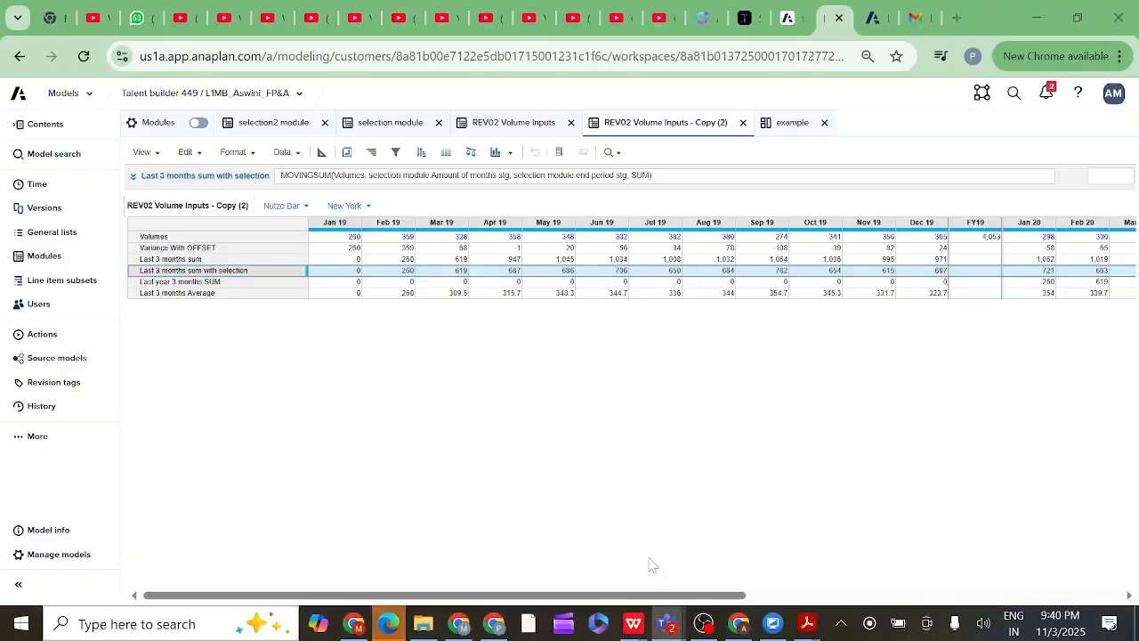
pyautogui.click(652, 565)
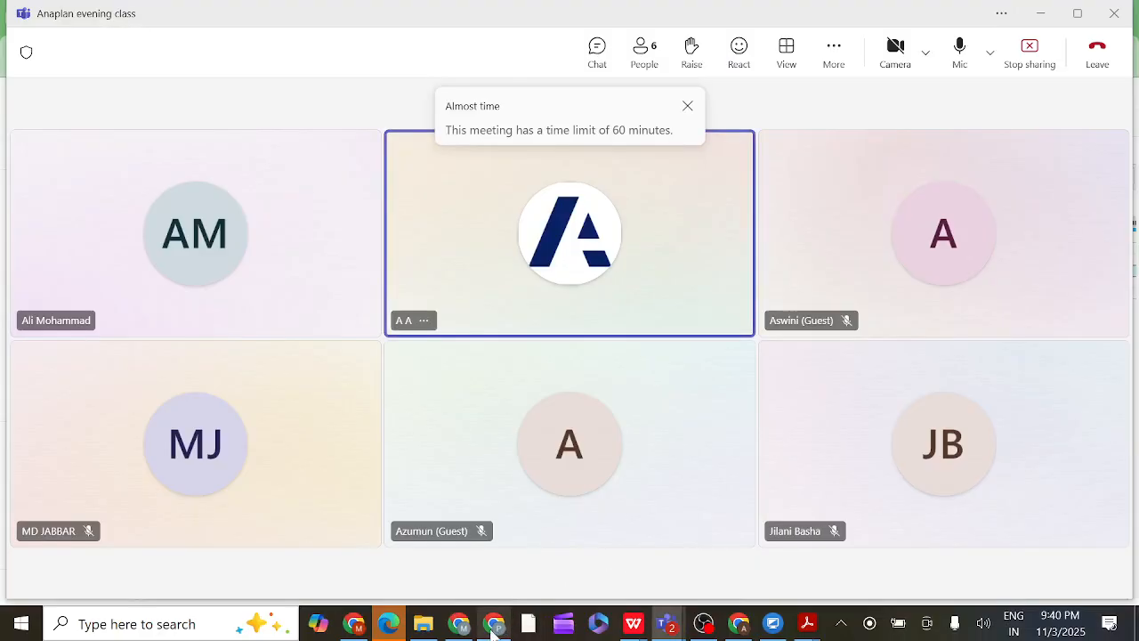
pyautogui.moveTo(494, 628)
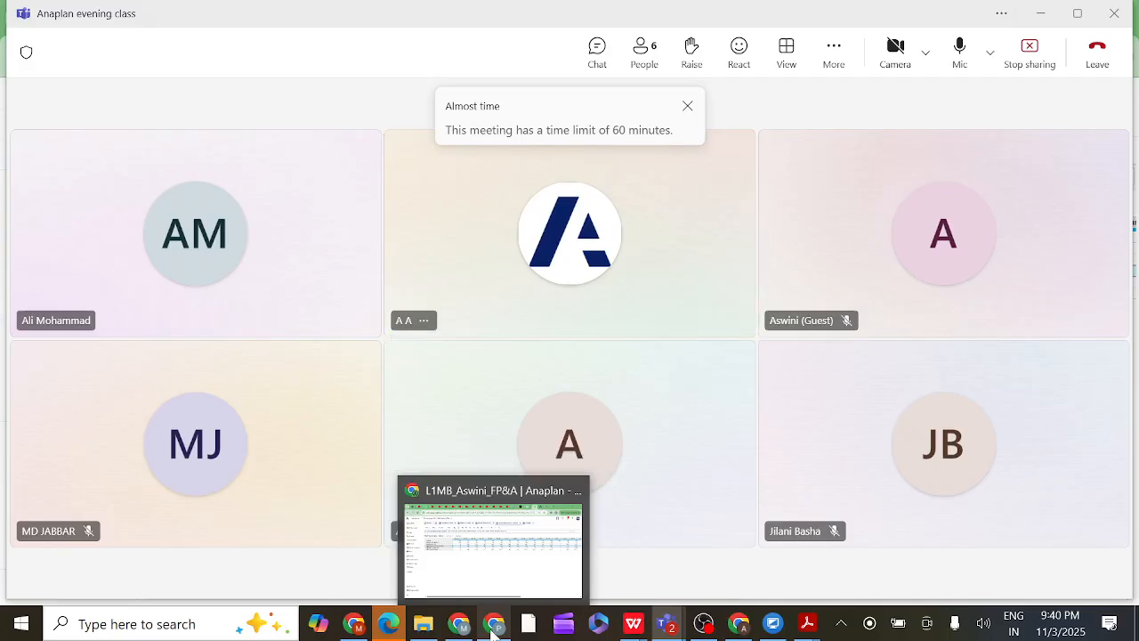
pyautogui.click(485, 574)
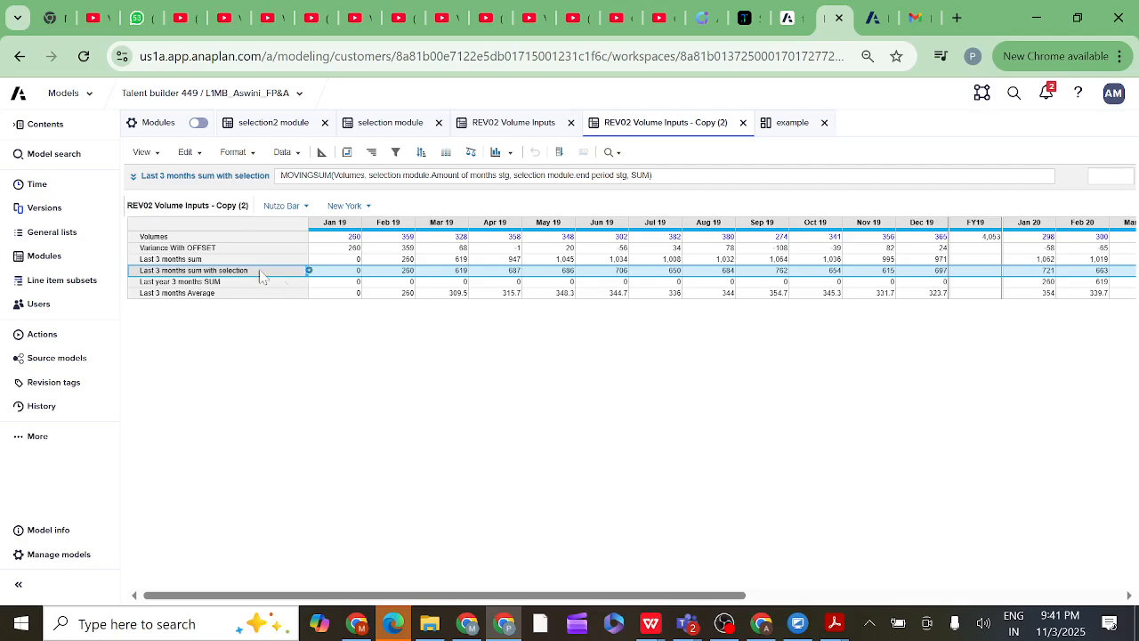
# Select the Last 3 months sum and Last 3 months sum with selection rows together to compare their monthly values
pyautogui.click(216, 261)
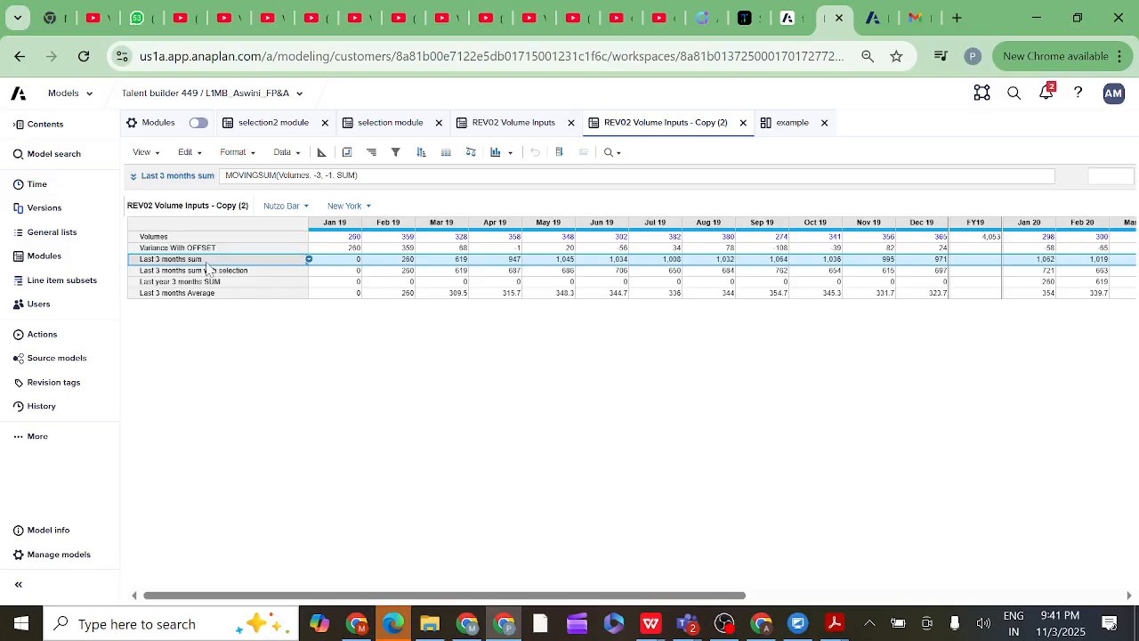
pyautogui.keyDown('shift'); pyautogui.click(210, 270); pyautogui.keyUp('shift')
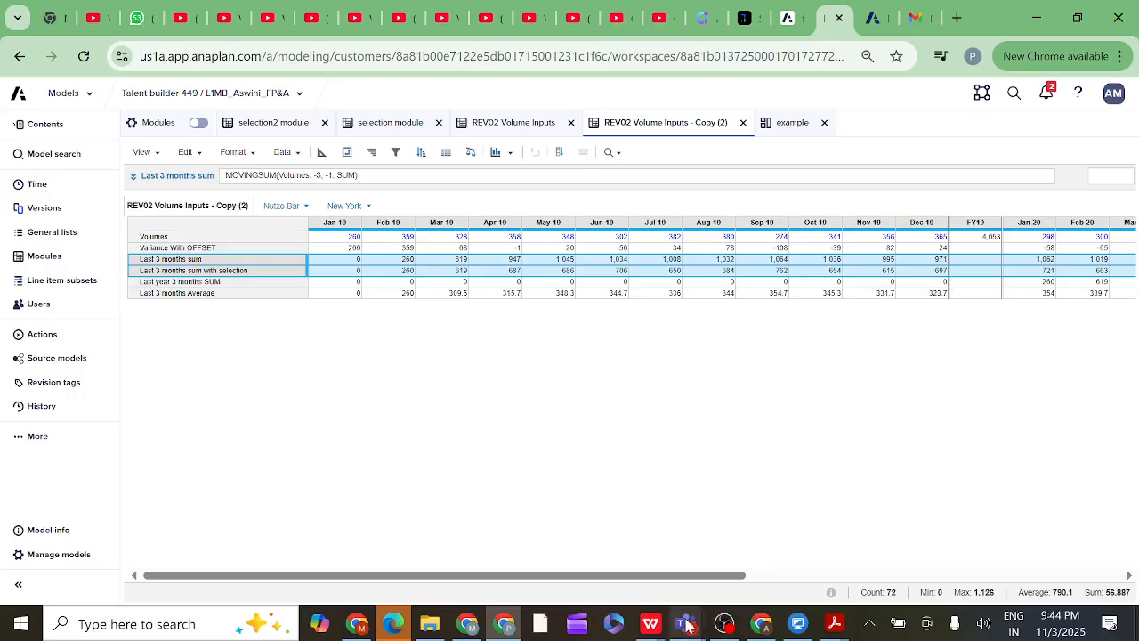
# Switch to the Microsoft Teams meeting window
pyautogui.moveTo(687, 626)
pyautogui.click(675, 569)
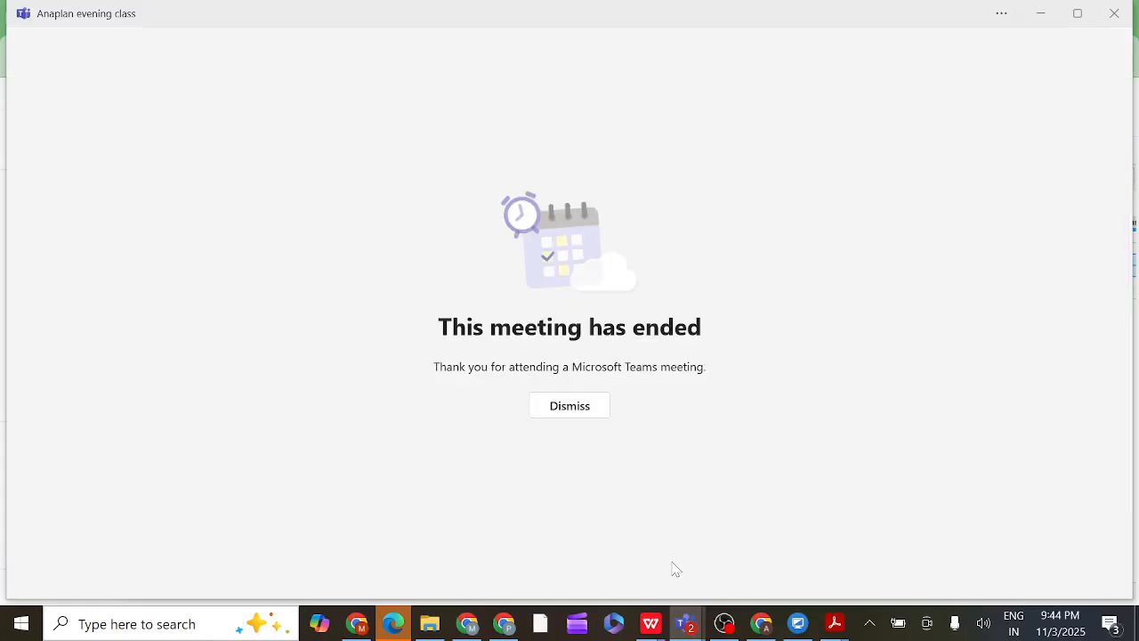
# Rejoin the Teams class meeting from the meeting link in the chat and unmute the microphone
pyautogui.moveTo(684, 621)
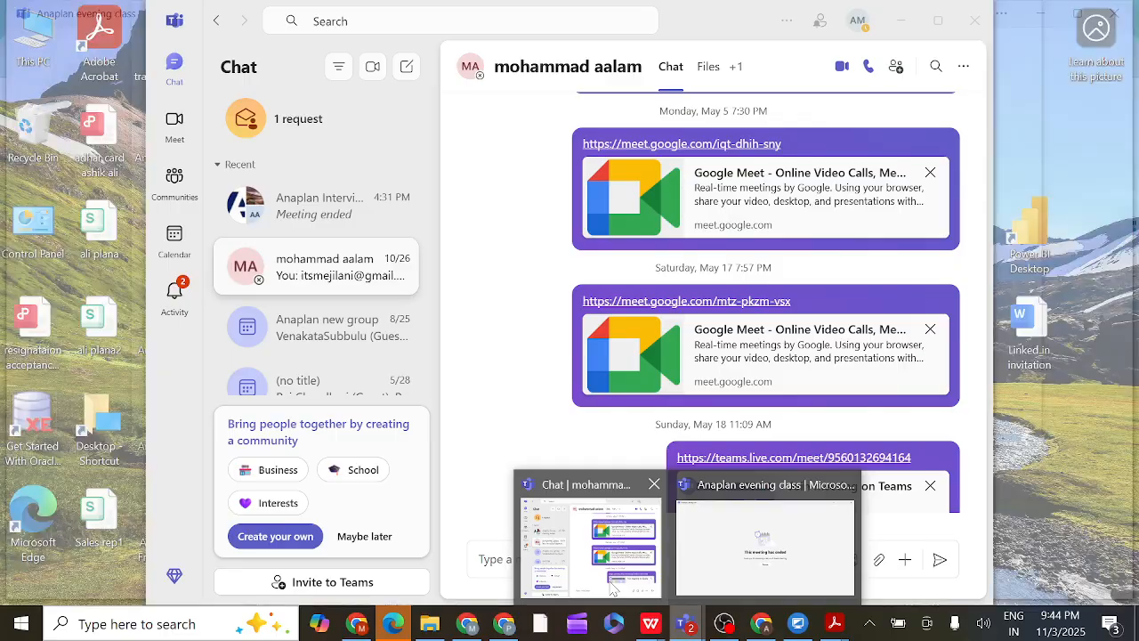
pyautogui.click(591, 544)
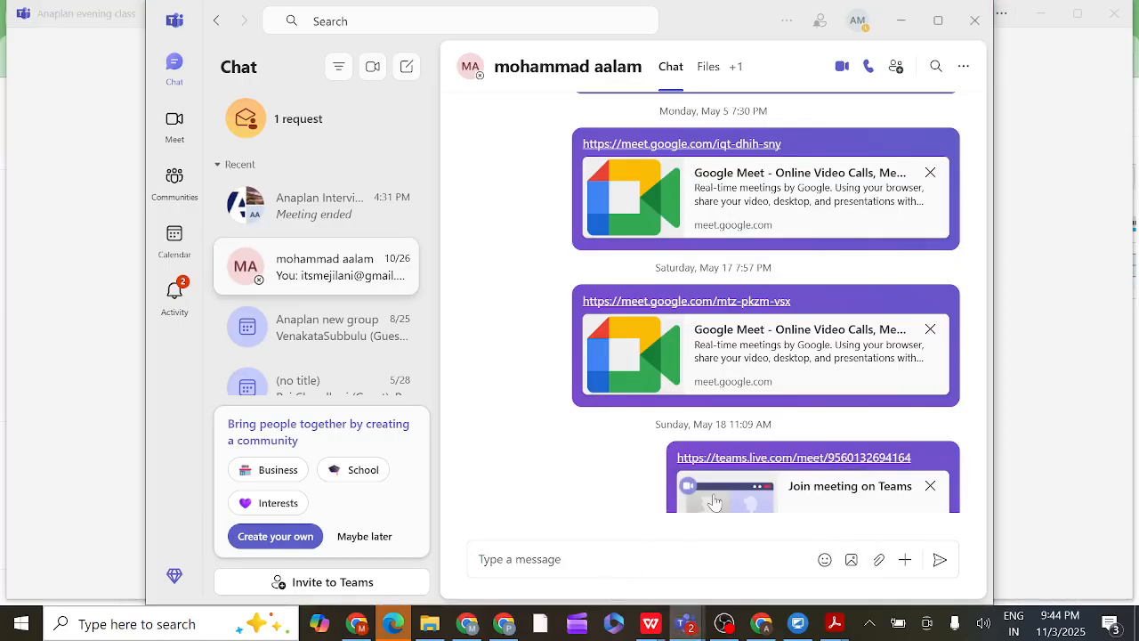
pyautogui.click(755, 462)
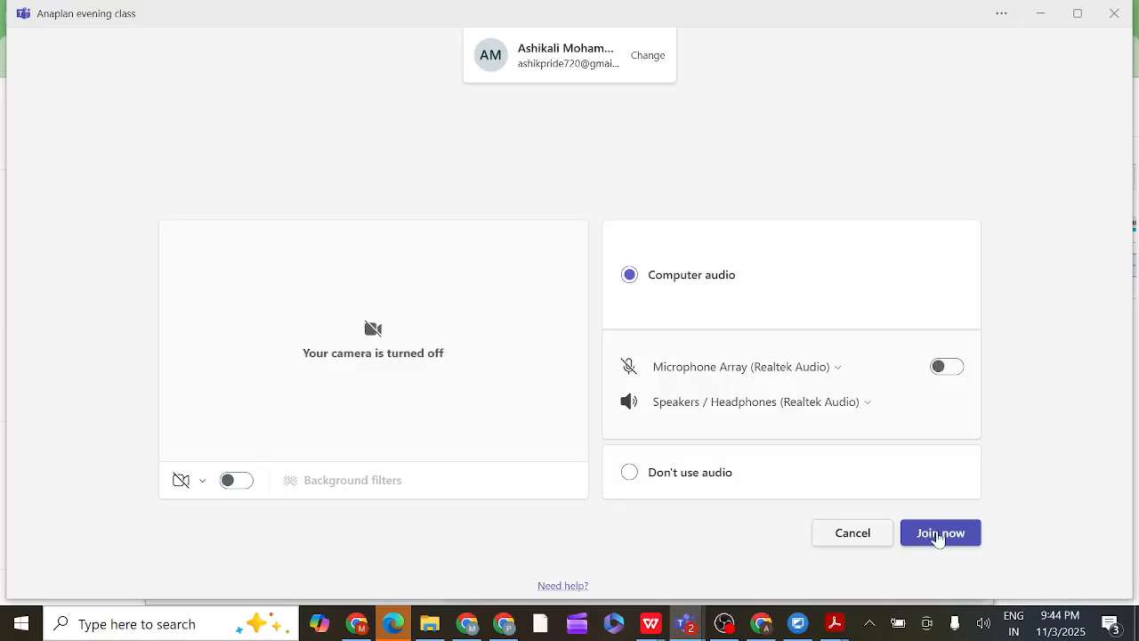
pyautogui.click(939, 533)
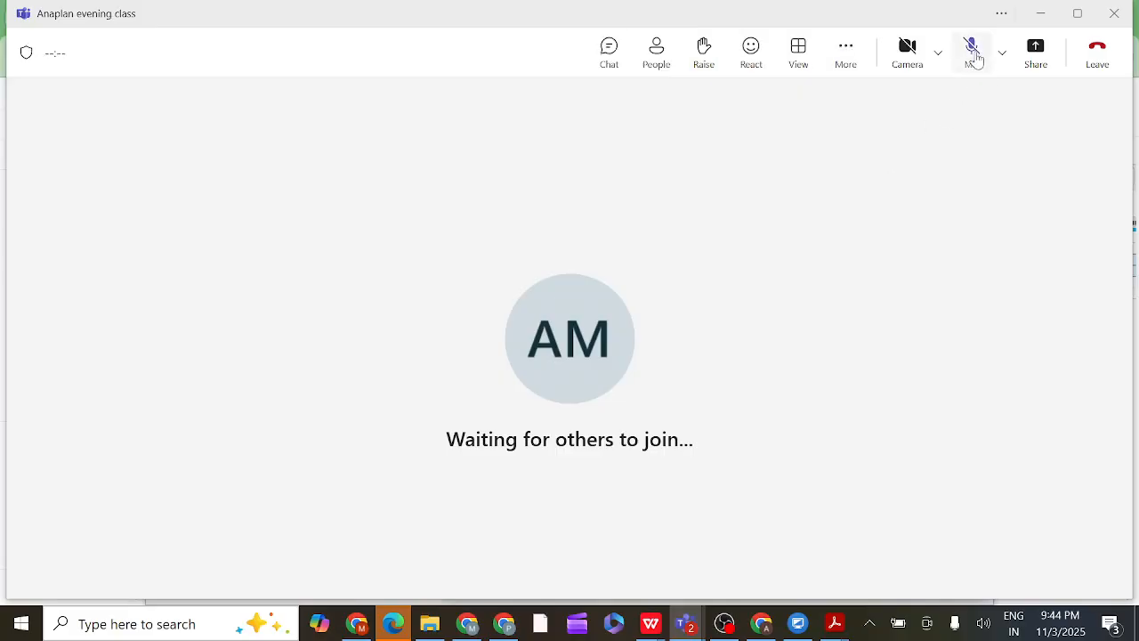
pyautogui.click(971, 51)
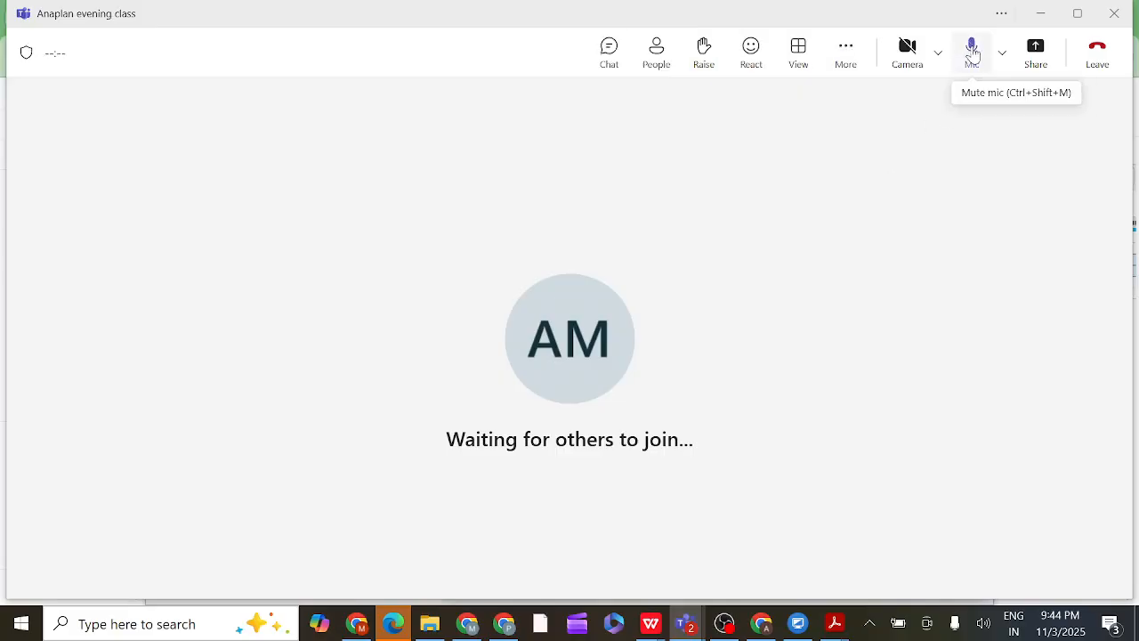
# Share the entire screen with sound included in the meeting and return to the Anaplan model in Chrome
pyautogui.click(1035, 57)
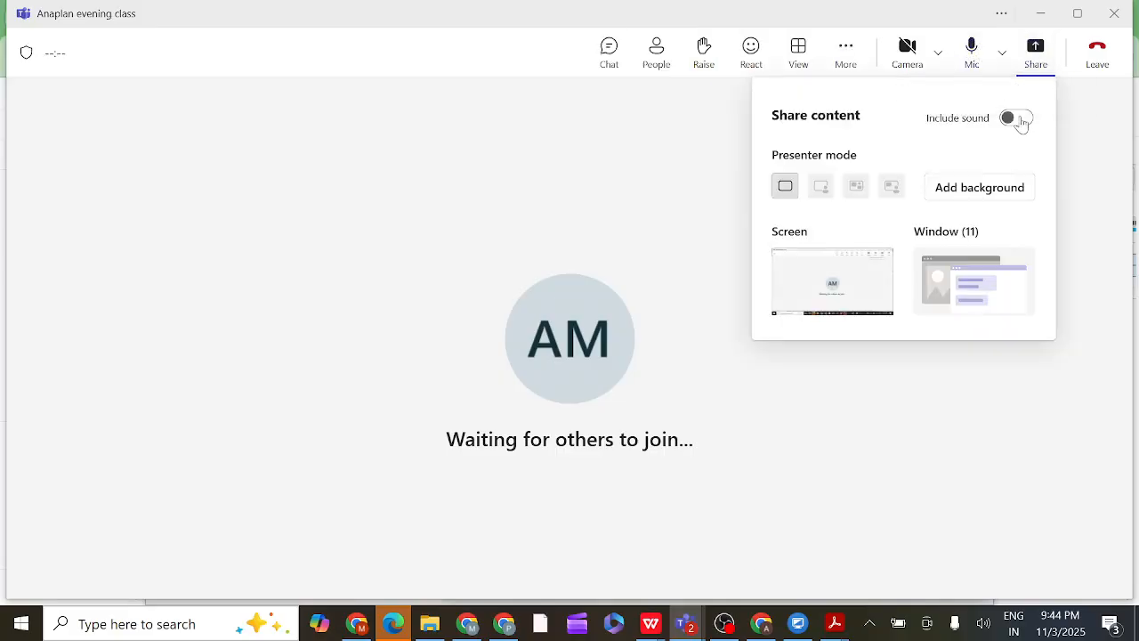
pyautogui.click(1019, 120)
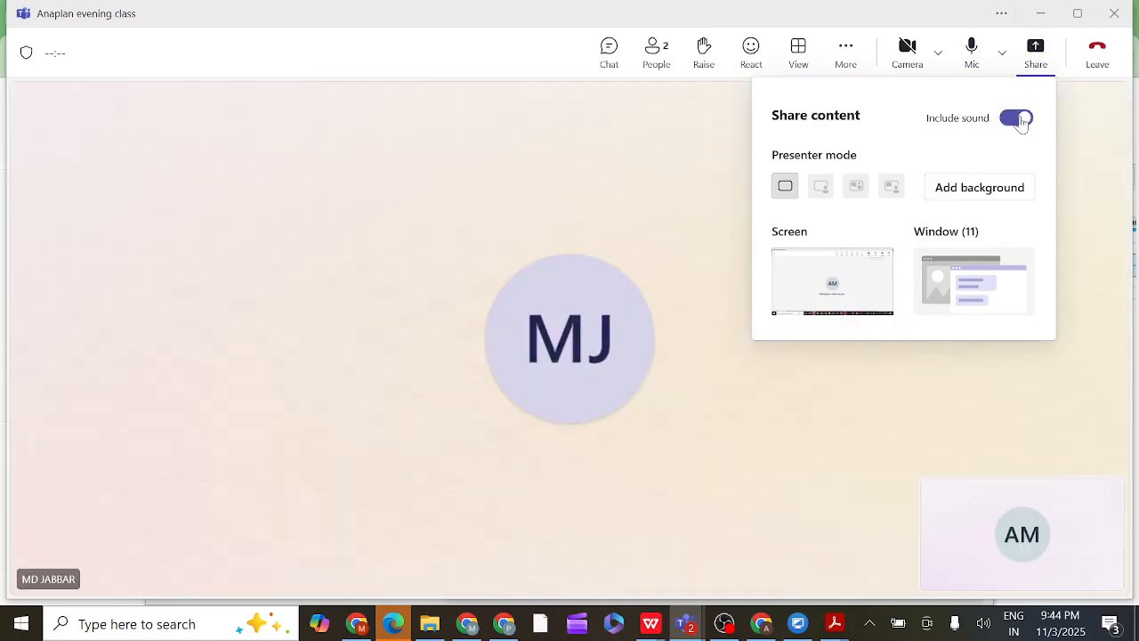
pyautogui.click(829, 285)
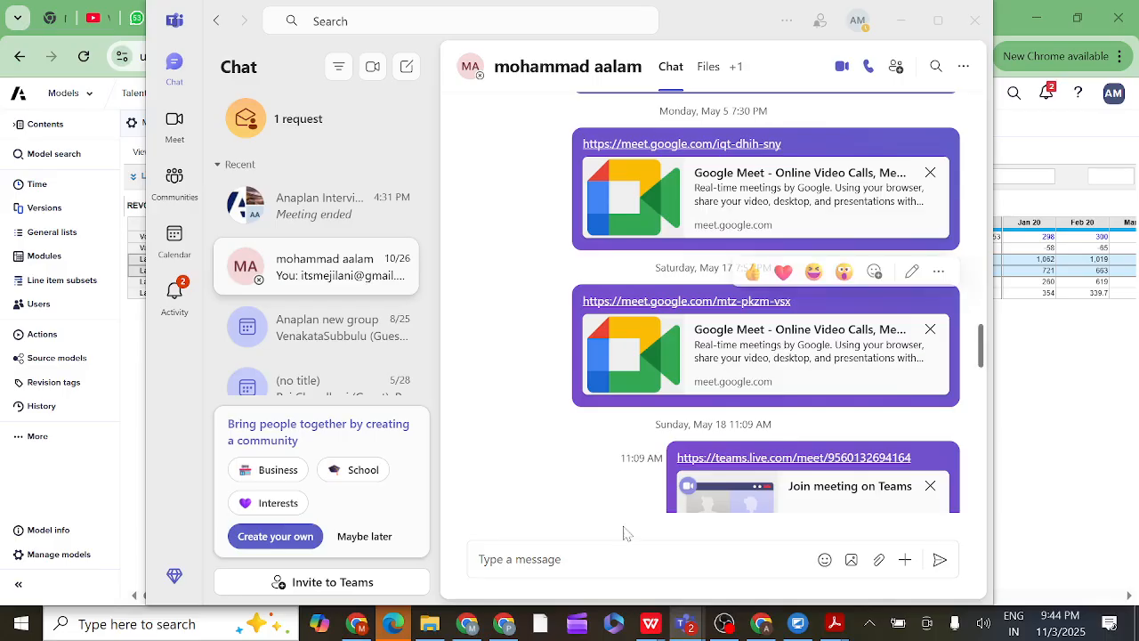
pyautogui.moveTo(508, 629)
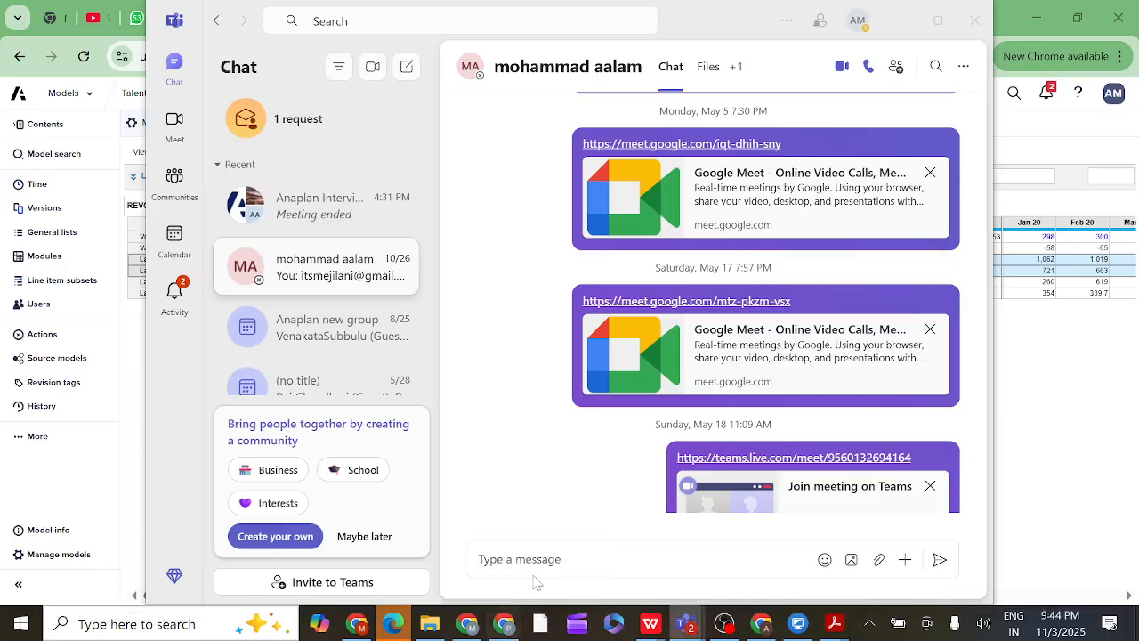
pyautogui.click(504, 625)
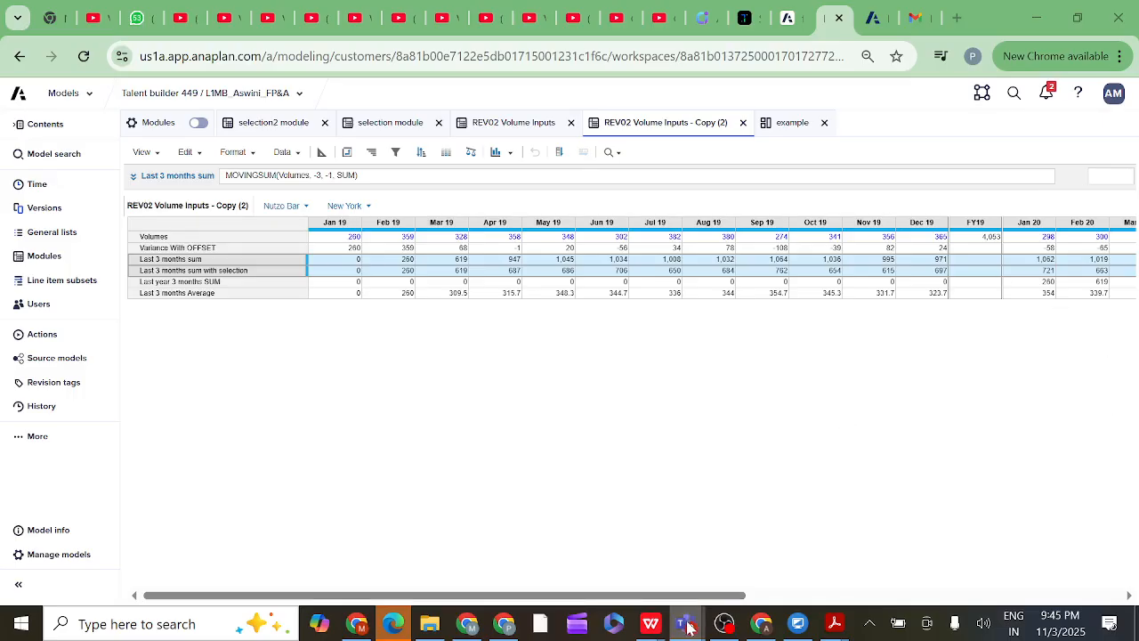
# Check the participants in the Teams meeting window and return to the Anaplan model
pyautogui.moveTo(683, 622)
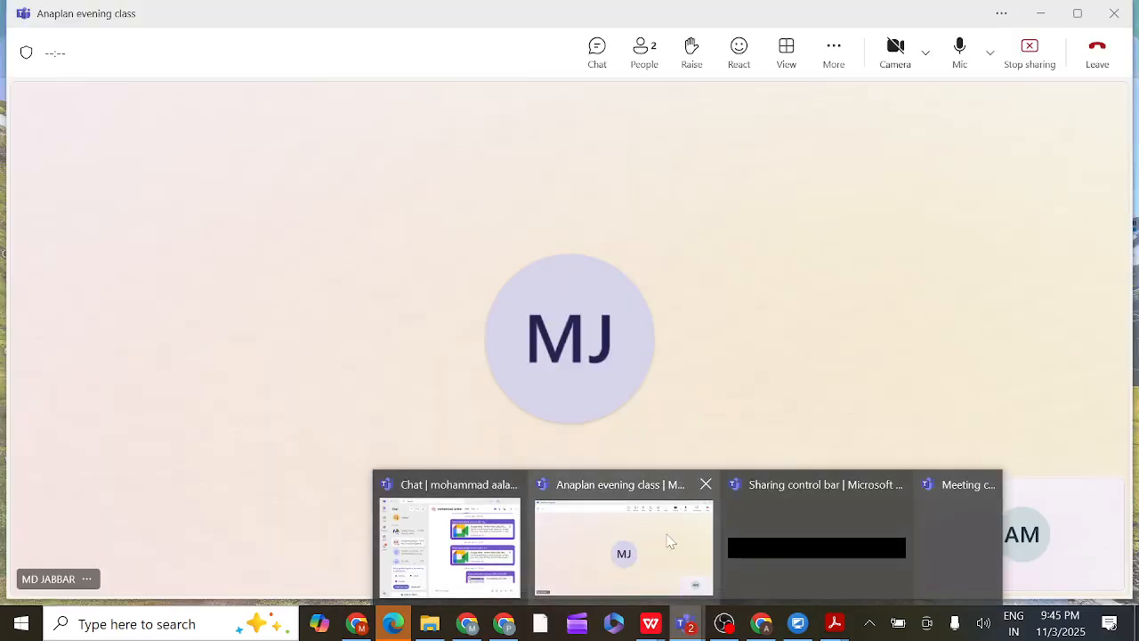
pyautogui.click(670, 541)
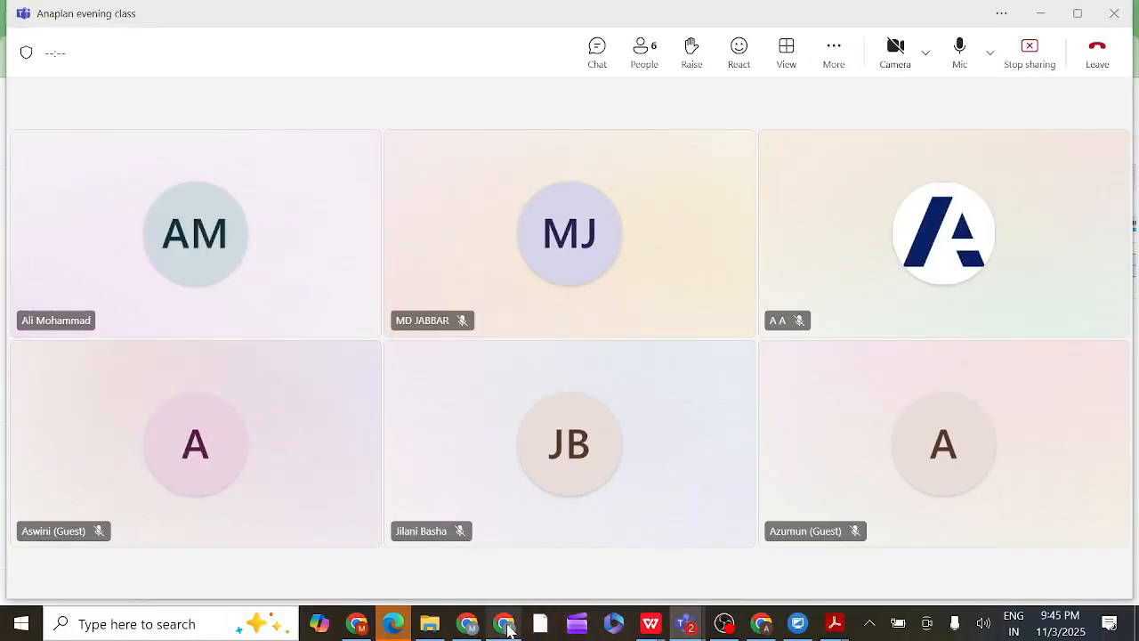
pyautogui.moveTo(509, 629)
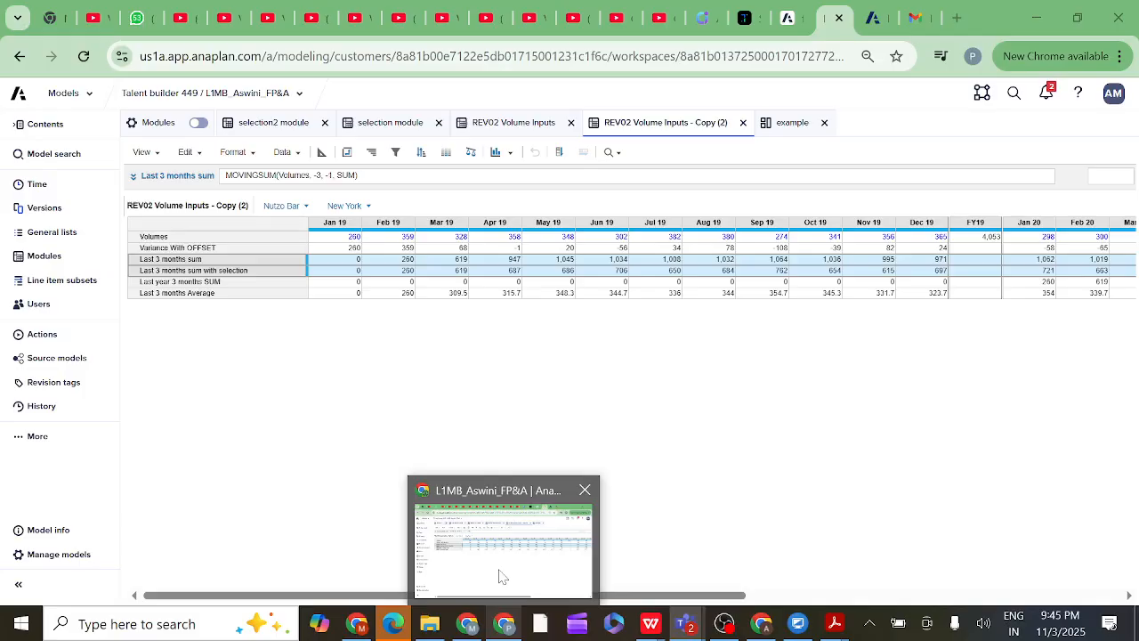
pyautogui.click(500, 577)
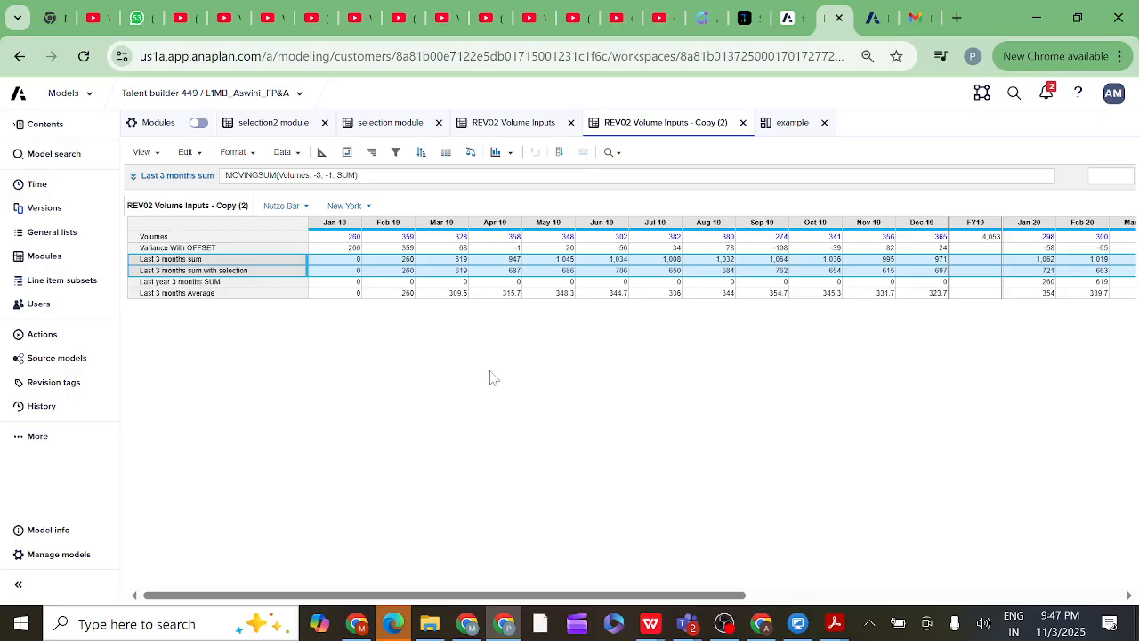
# Revisit the selection module and the module list, and inspect the Last 3 months sum with selection formula in REV02 Volume Inputs - Copy (2)
pyautogui.click(395, 131)
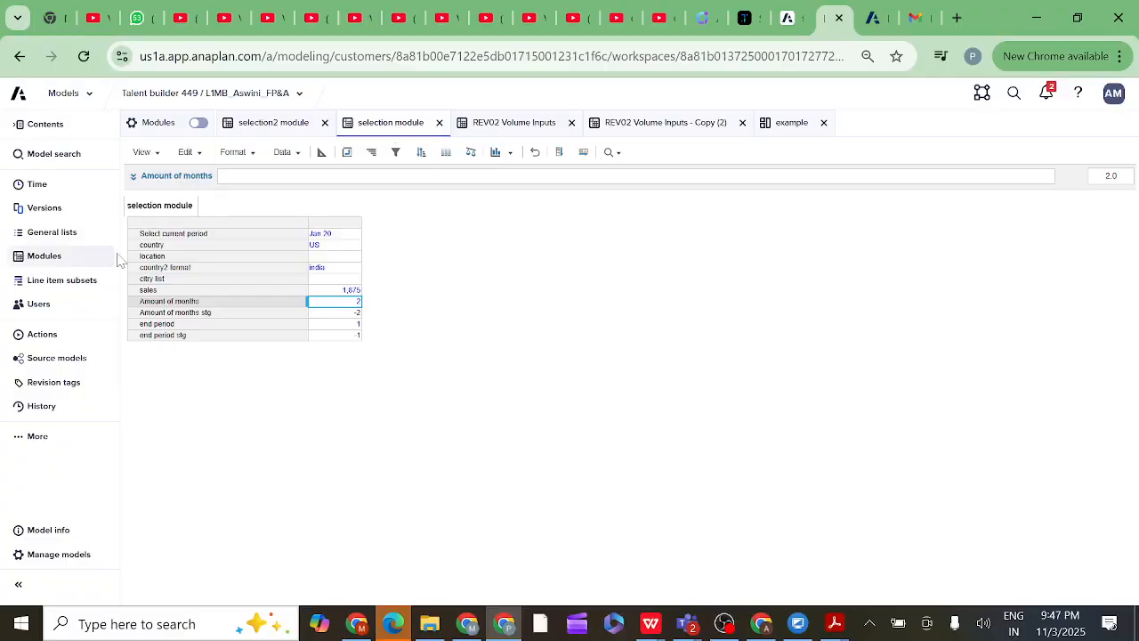
pyautogui.click(67, 266)
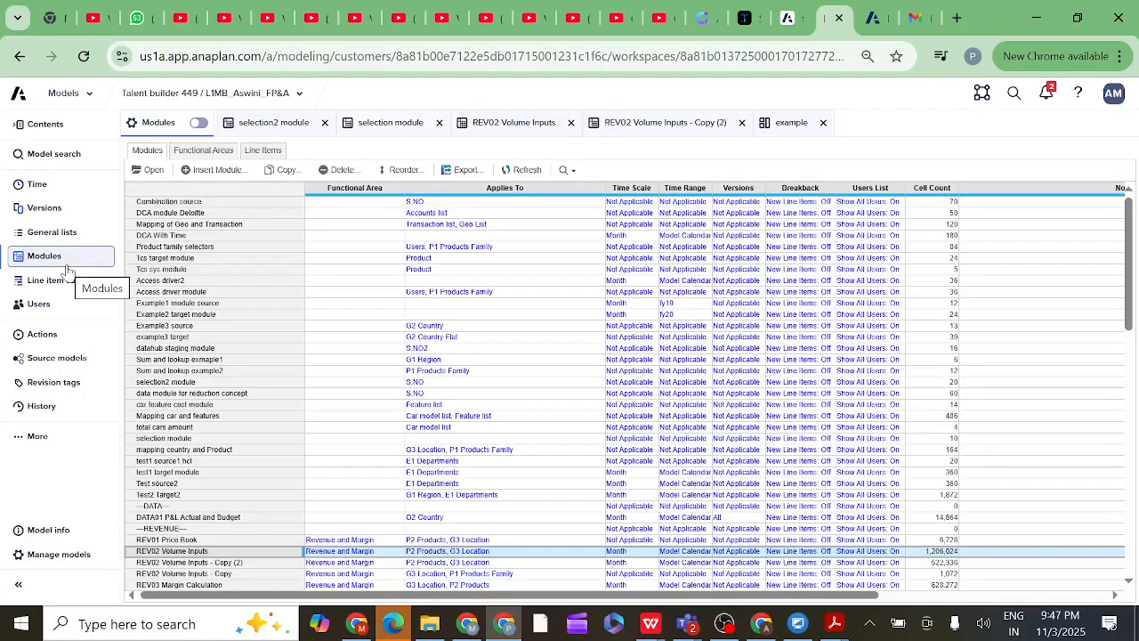
pyautogui.click(648, 133)
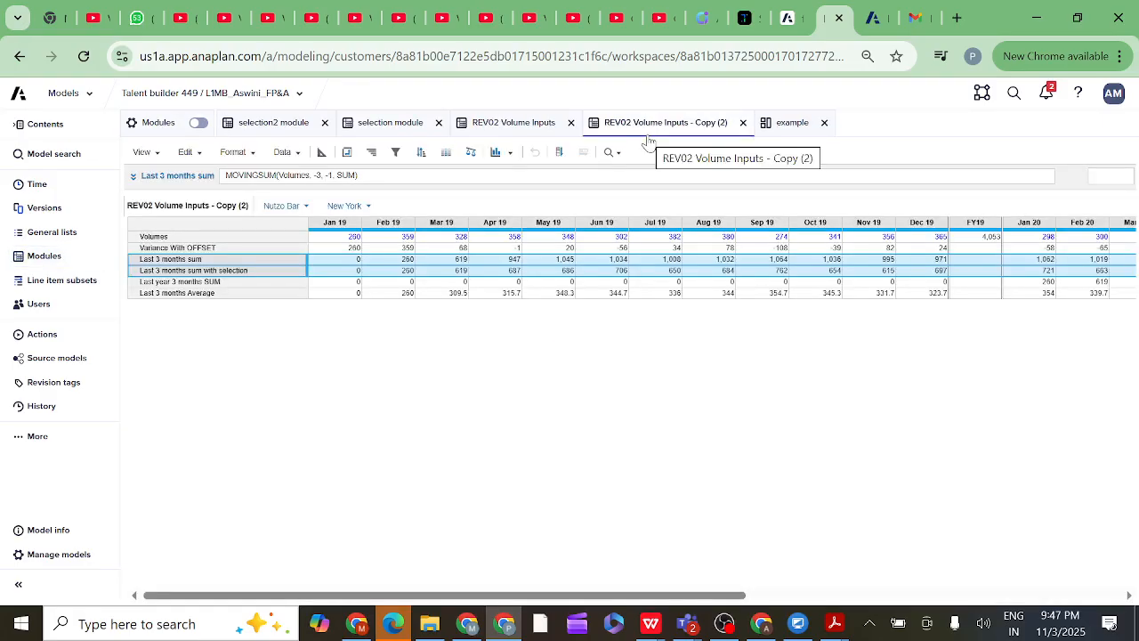
pyautogui.click(202, 272)
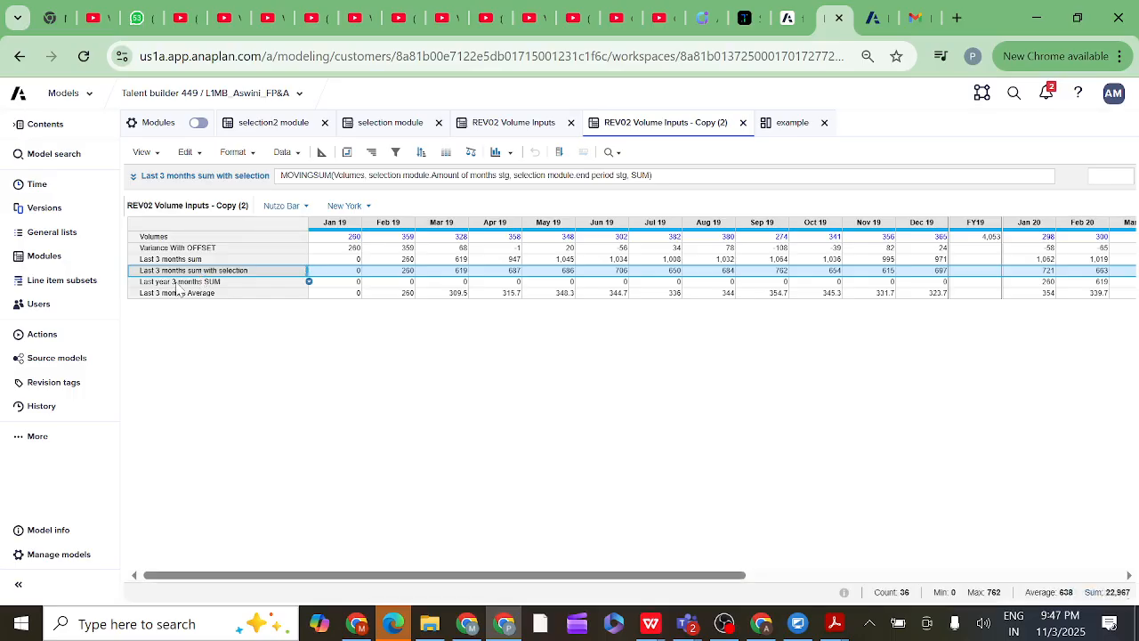
# Examine the Last year 3 months SUM formula and its Jan 20 and Feb 20 values
pyautogui.click(178, 285)
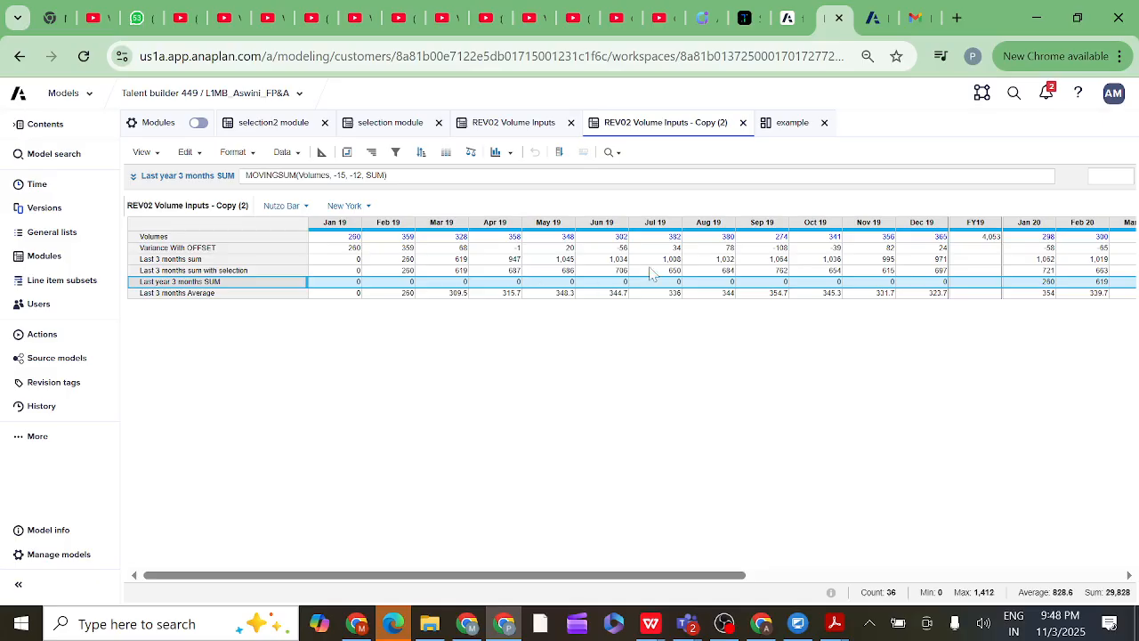
pyautogui.click(1032, 284)
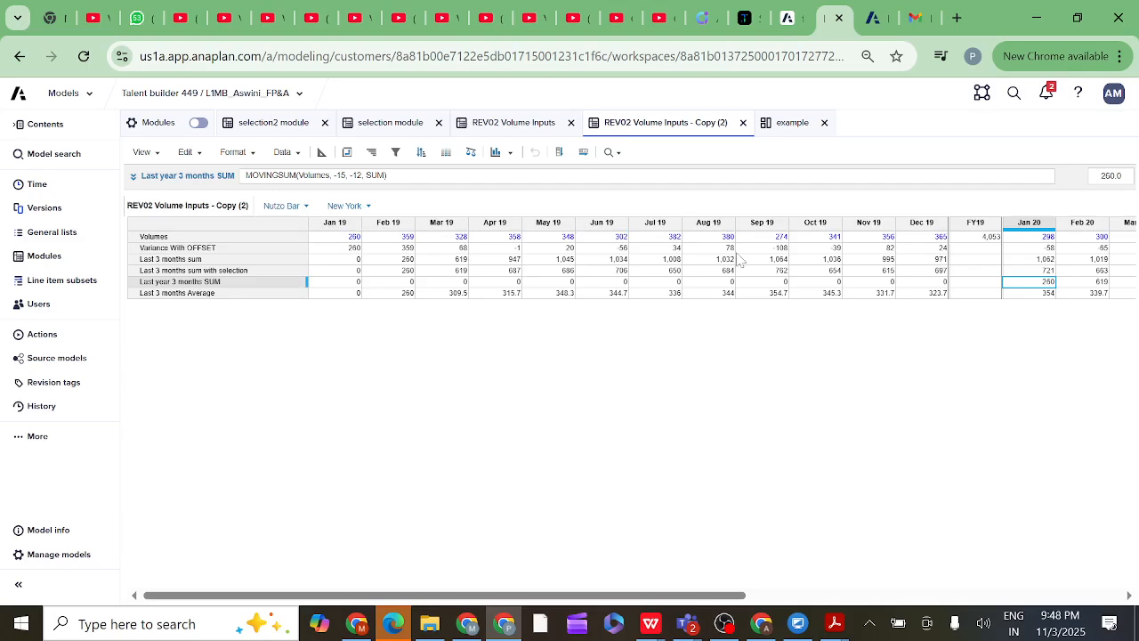
pyautogui.click(1086, 282)
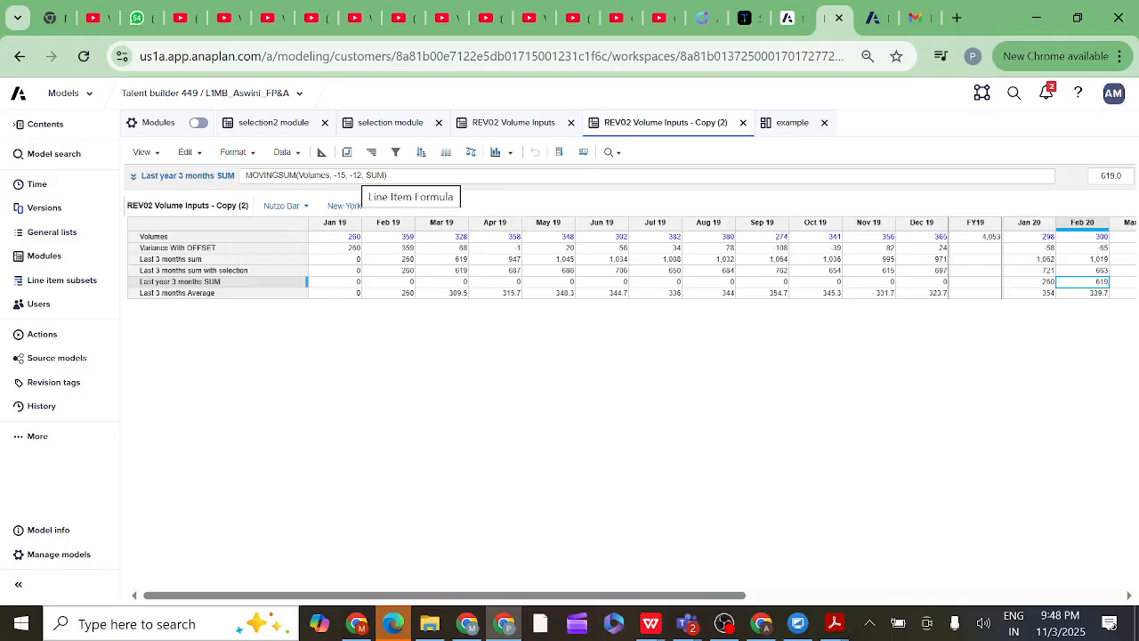
# Examine the Last 3 months Average formula and check its monthly values from Jan 19 to May 19
pyautogui.click(205, 294)
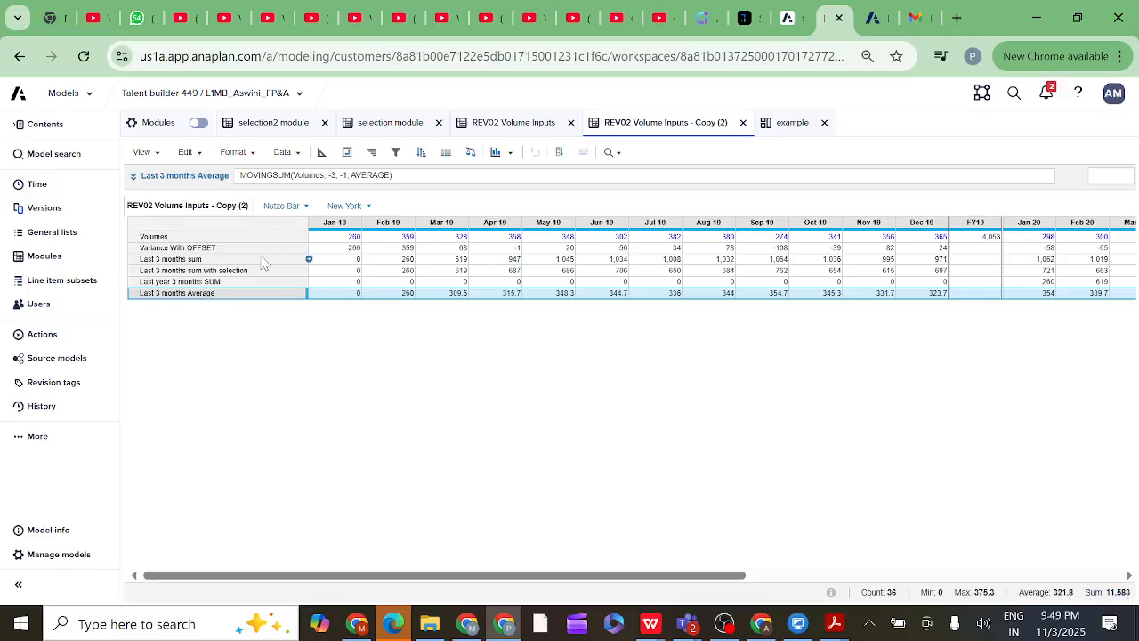
pyautogui.click(341, 294)
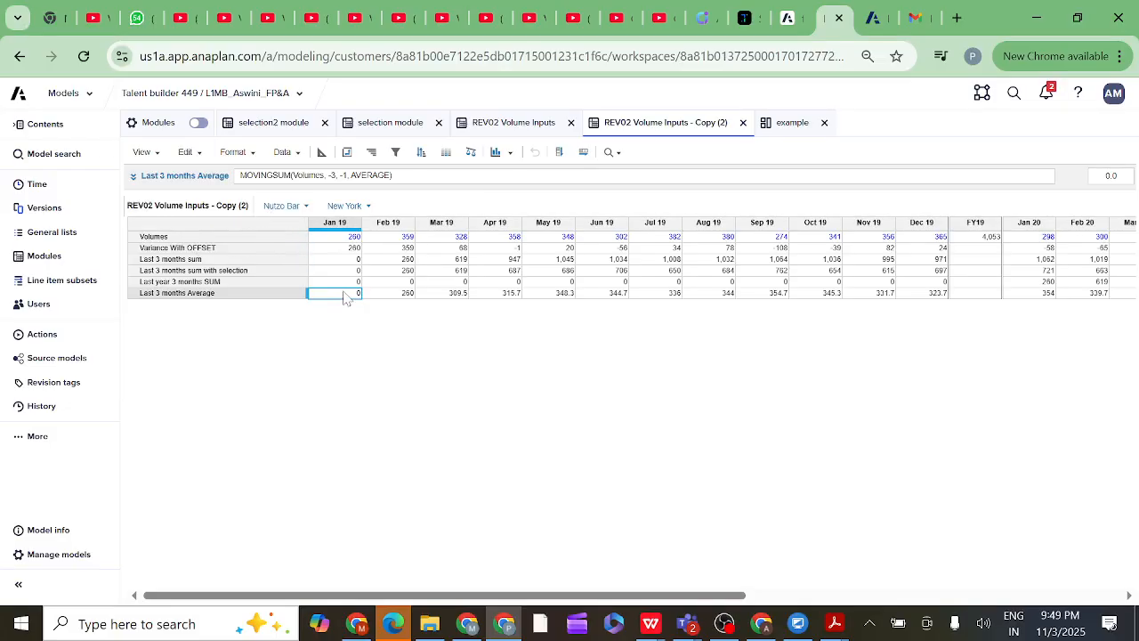
pyautogui.click(399, 296)
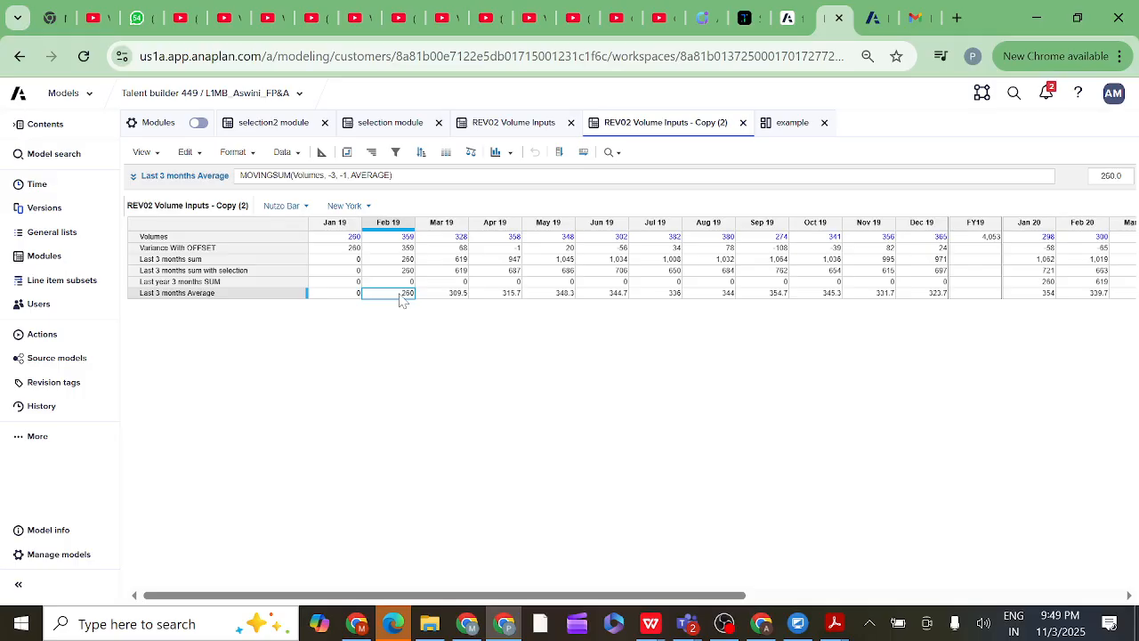
pyautogui.click(443, 297)
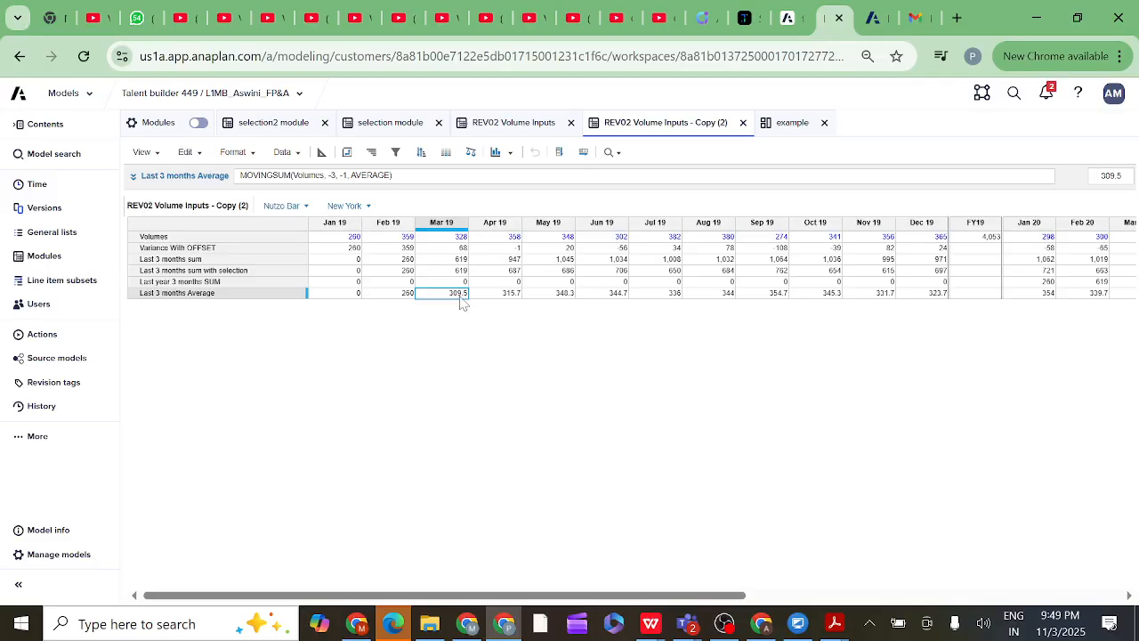
pyautogui.click(506, 297)
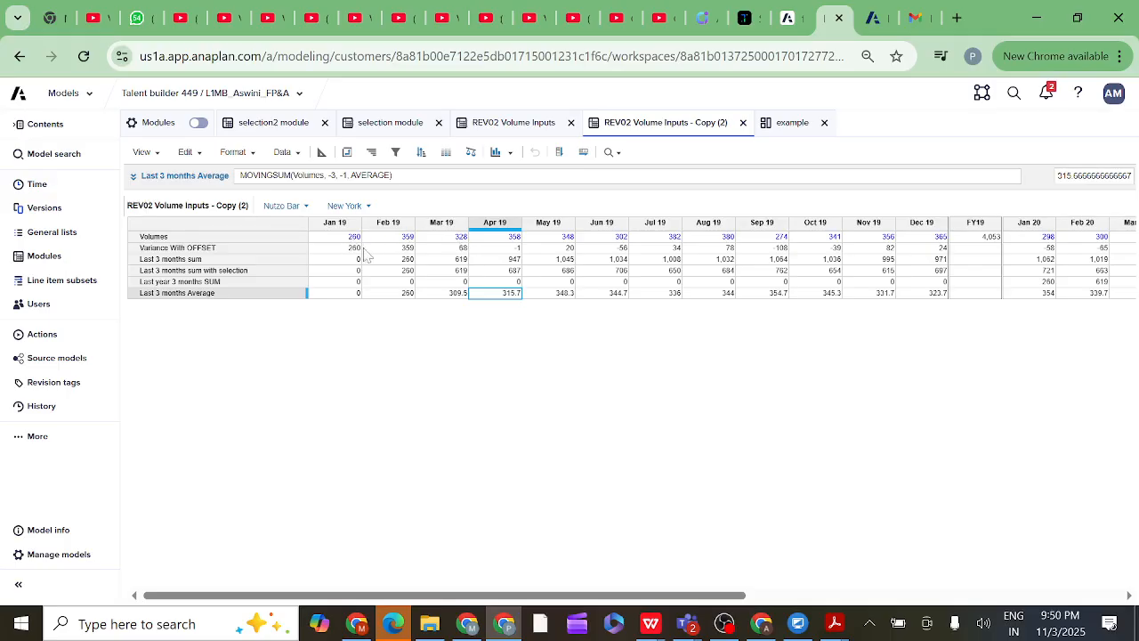
pyautogui.click(548, 300)
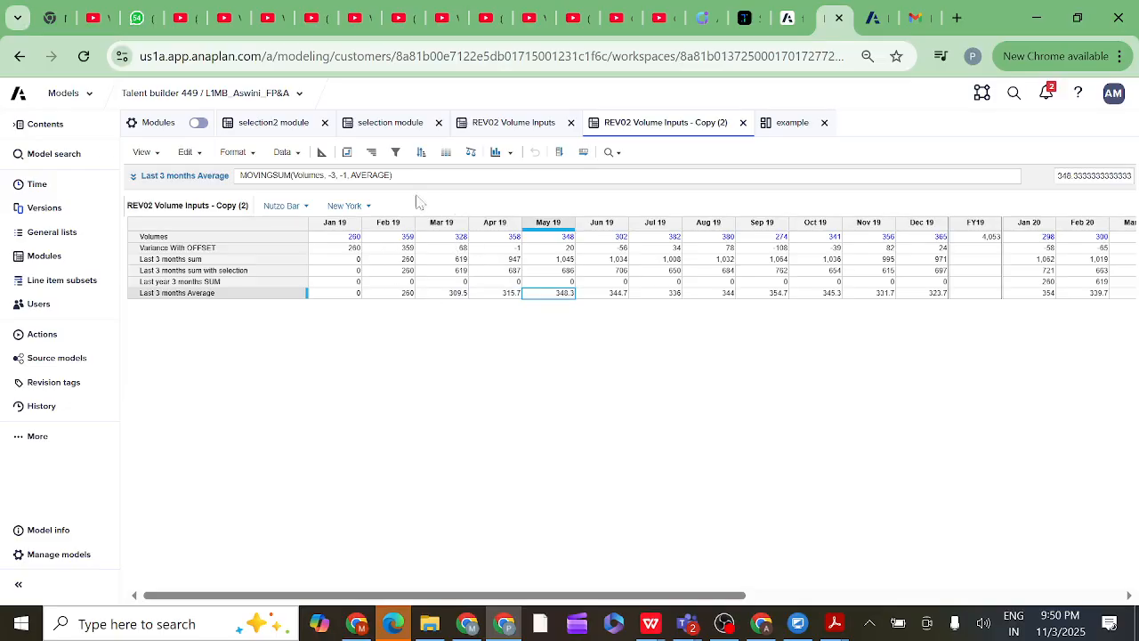
pyautogui.click(277, 296)
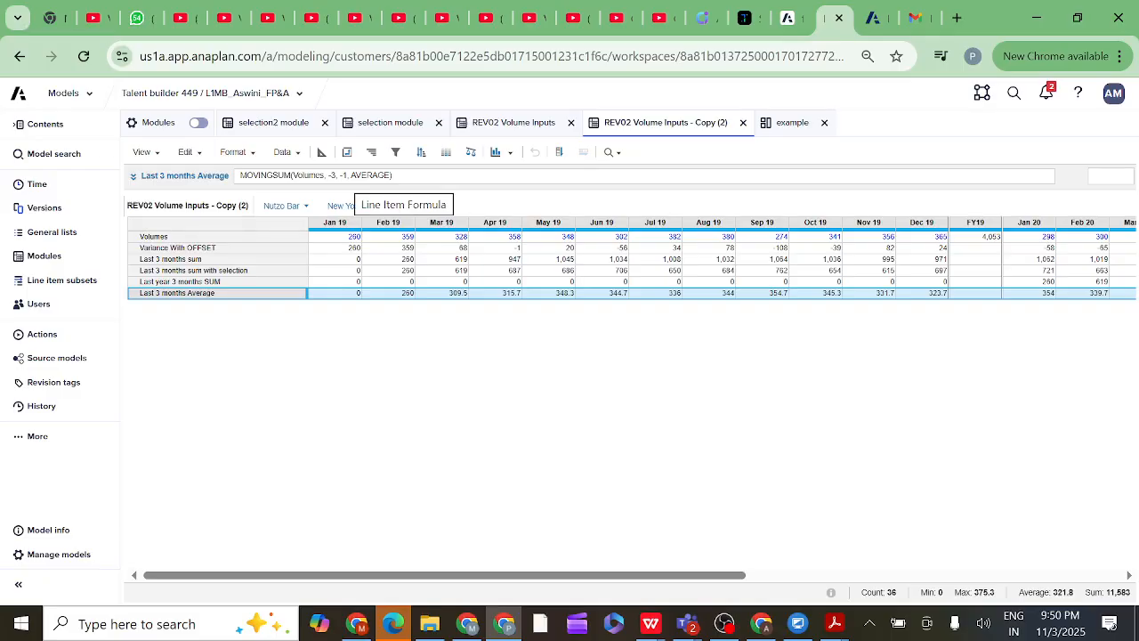
# Compare the formulas of Last 3 months sum with selection, Last 3 months Average and Variance With OFFSET
pyautogui.click(240, 271)
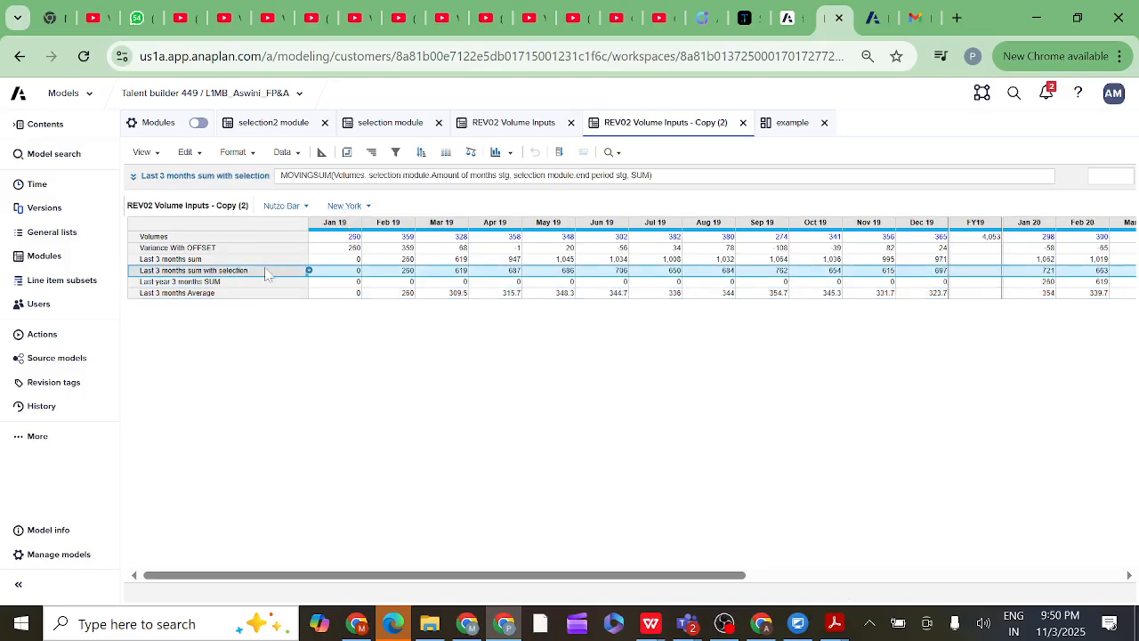
pyautogui.click(265, 294)
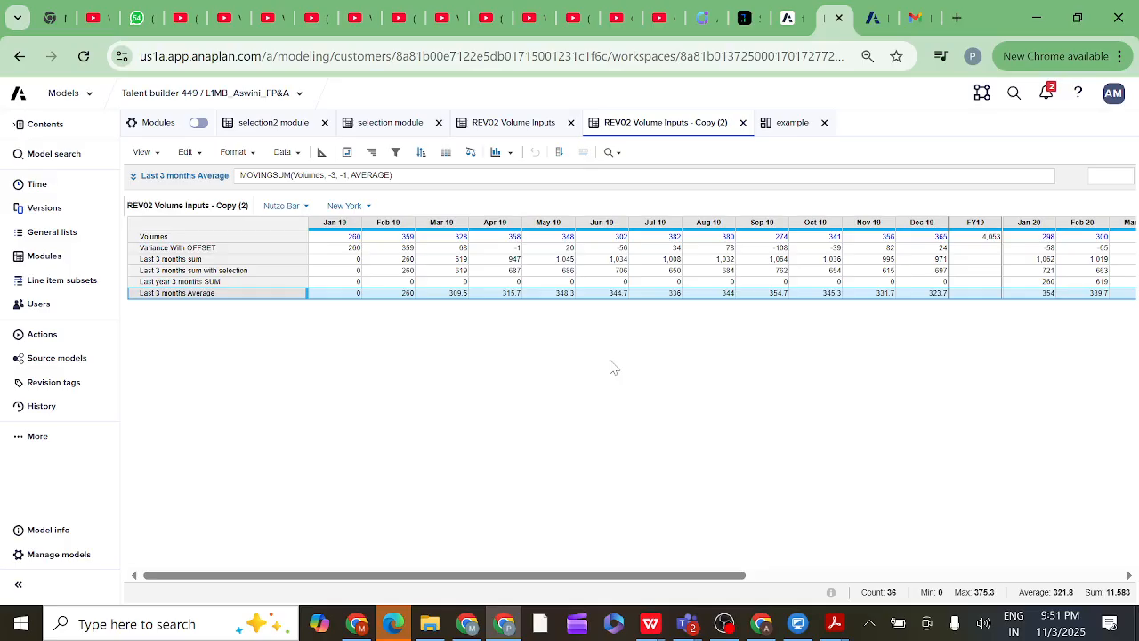
pyautogui.hscroll(5, 610, 366)
pyautogui.hscroll(-5, 611, 366)
pyautogui.click(221, 271)
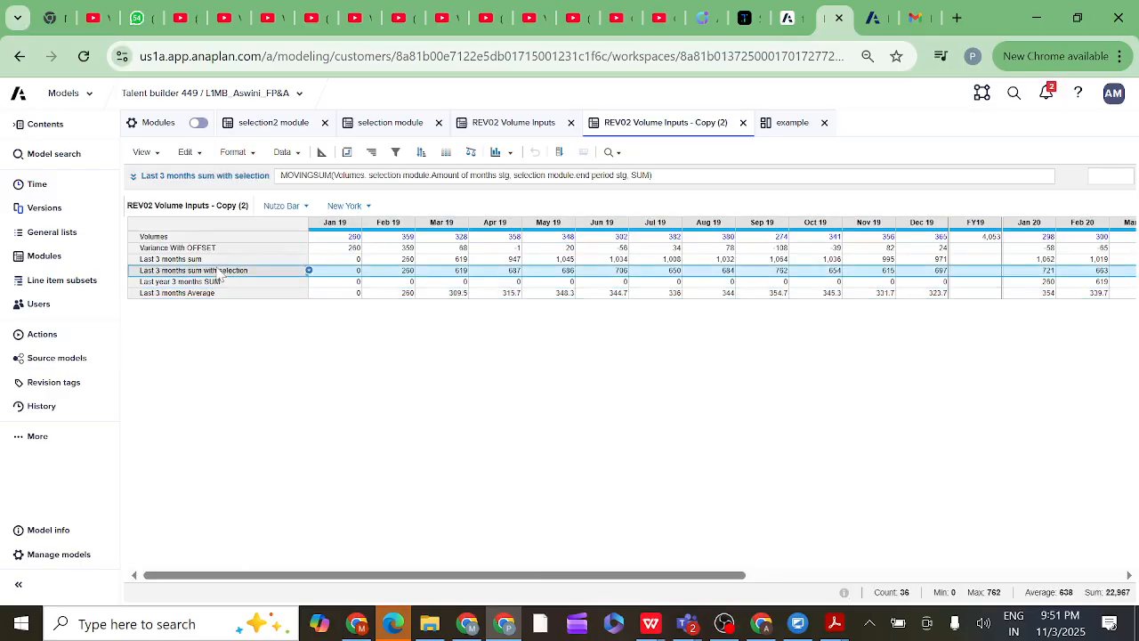
pyautogui.click(203, 251)
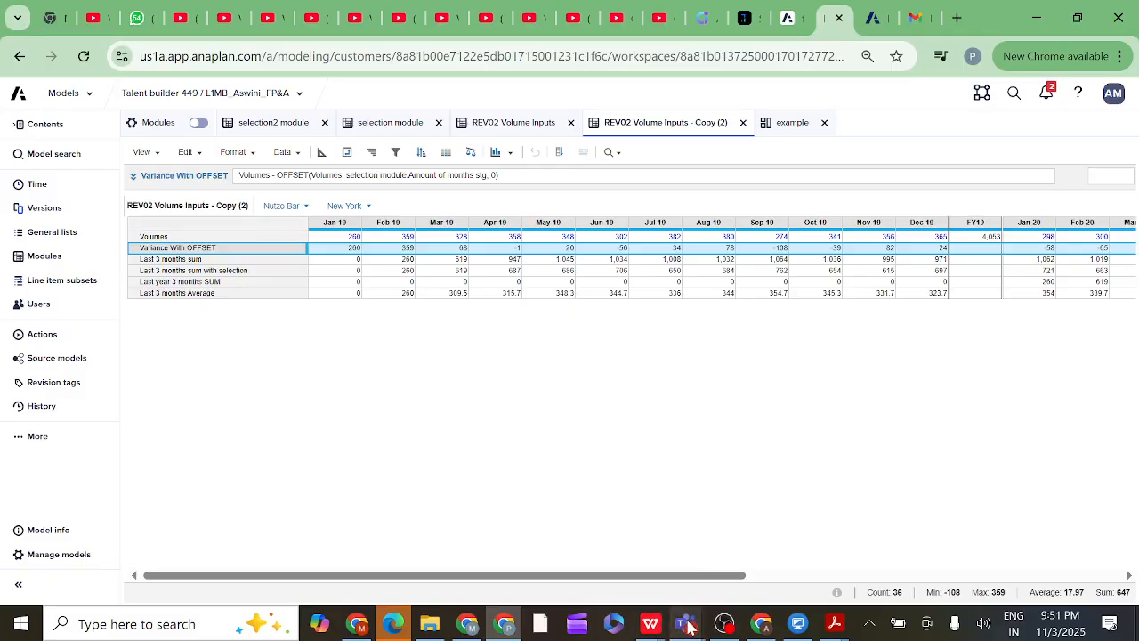
# Switch to the Teams meeting window and stop sharing the screen
pyautogui.moveTo(687, 625)
pyautogui.click(667, 538)
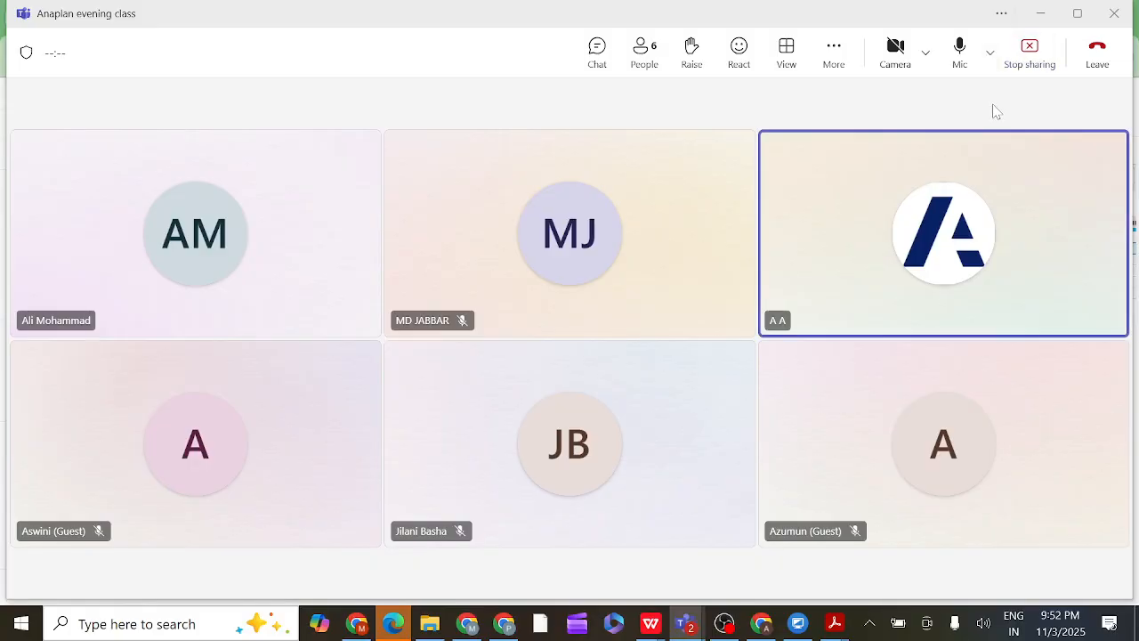
pyautogui.click(1029, 55)
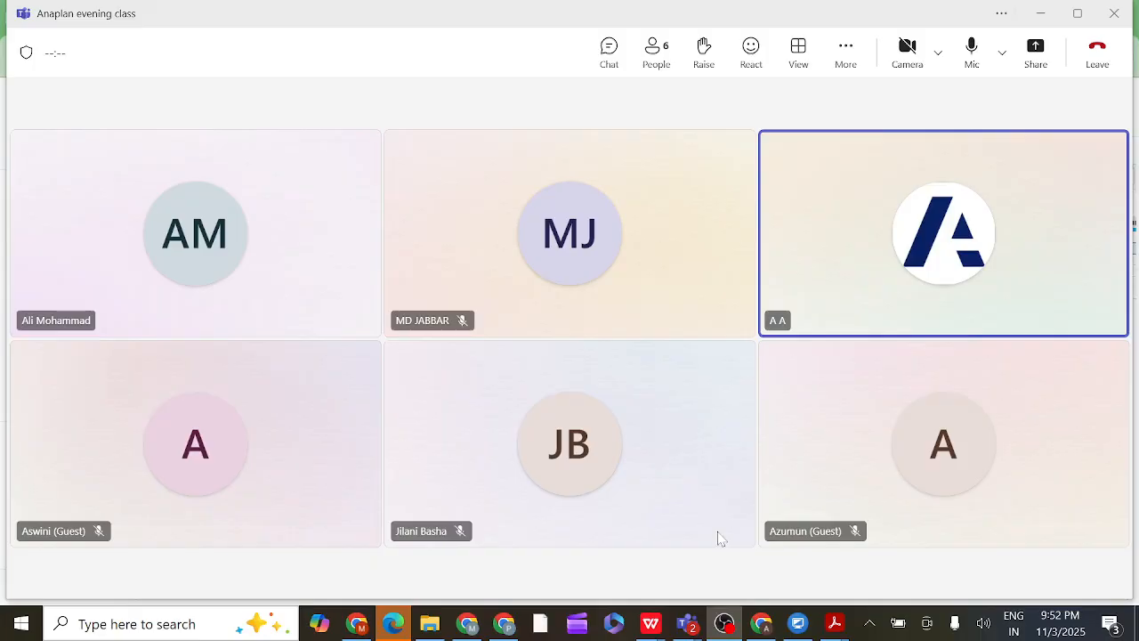
# Switch to OBS and stop the recording
pyautogui.click(721, 538)
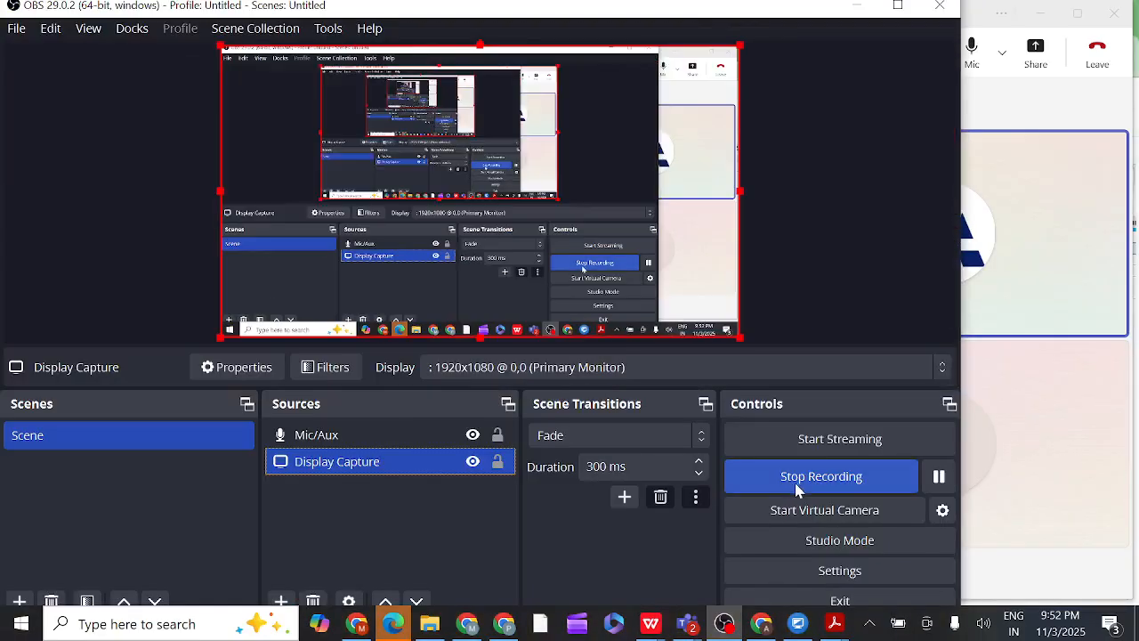
pyautogui.click(801, 480)
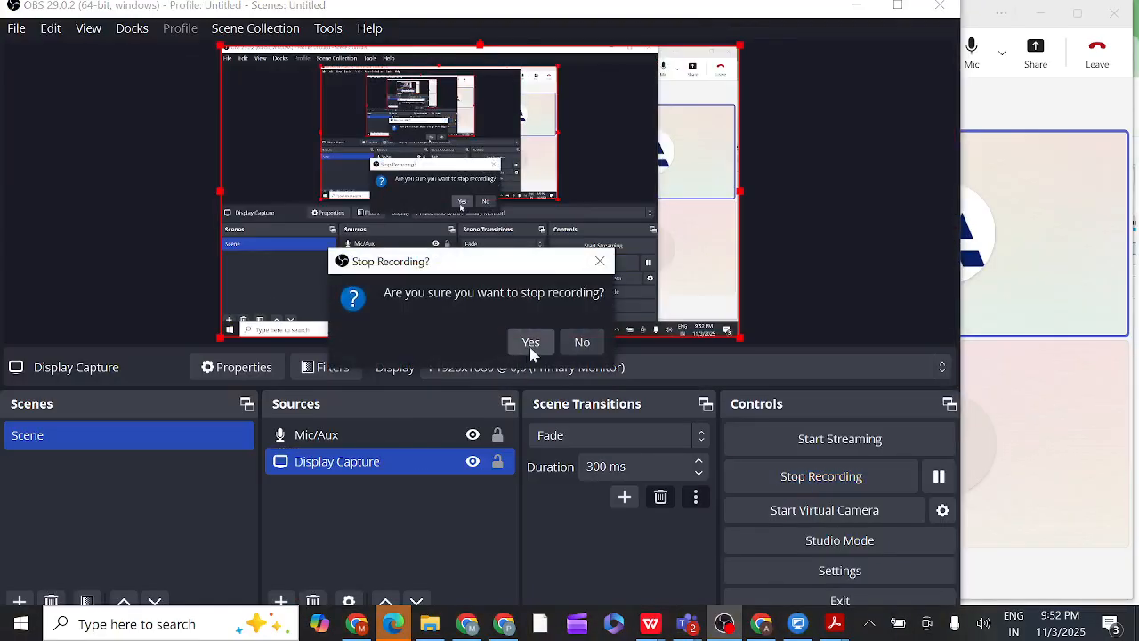